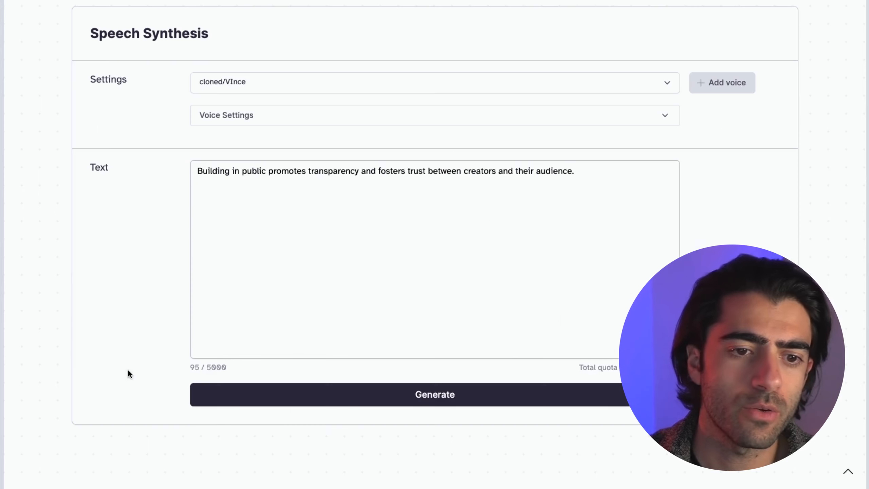
- Replace the text with the Build with Vince welcome paragraph and generate a 7-second clip
{"action": "left_click", "coordinate": [281, 243]}
{"action": "key", "text": "ctrl+a"}
{"action": "type", "text": "Welcome to Build with Vince. I help people like you to build with Artificial Intelligence without code. You don't need to be a tech or AI genius to empower yourself. Let's just build stuff and have fun together."}
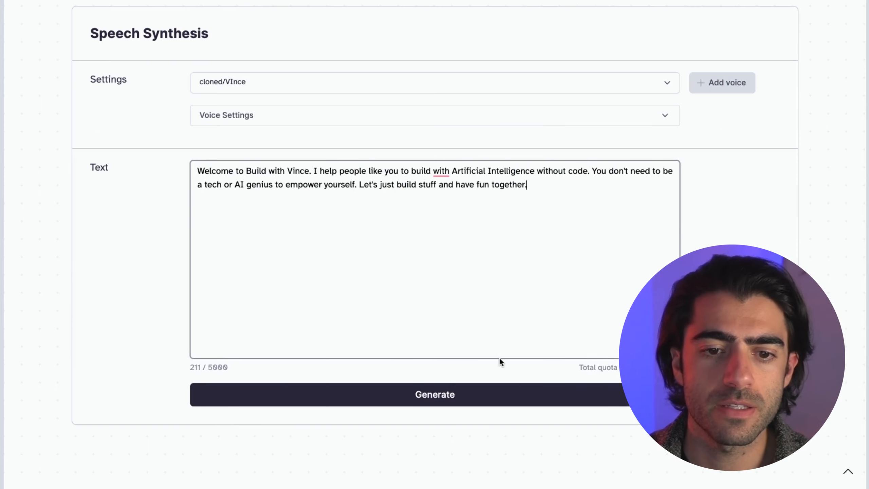
{"action": "left_click", "coordinate": [445, 394]}
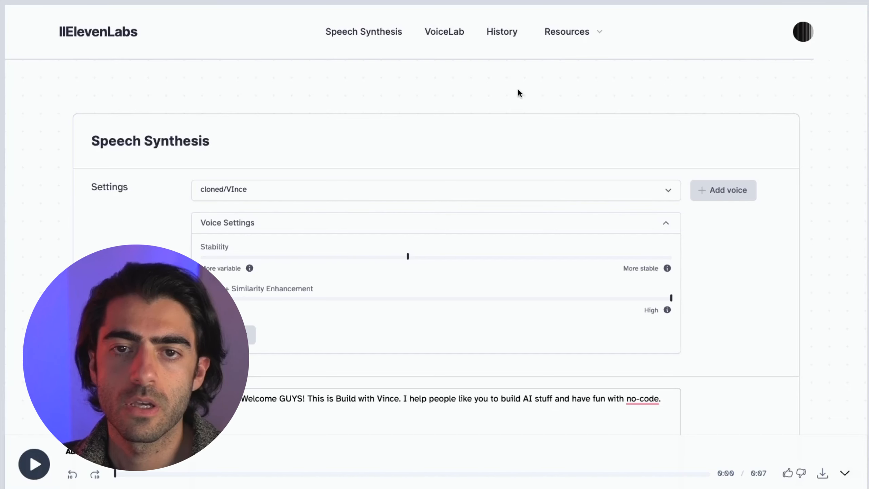
- Open the API documentation from Resources and expand the POST /v1/text-to-speech/{voice_id} endpoint
{"action": "left_click", "coordinate": [599, 34]}
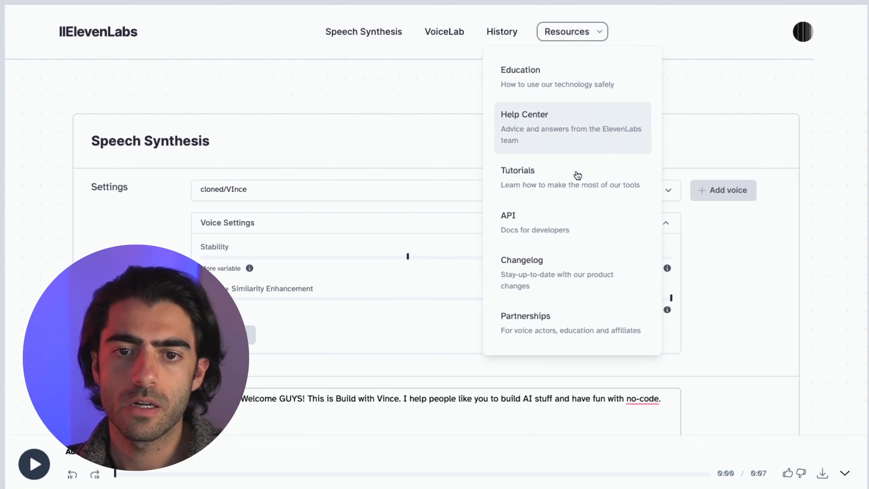
{"action": "left_click", "coordinate": [557, 229]}
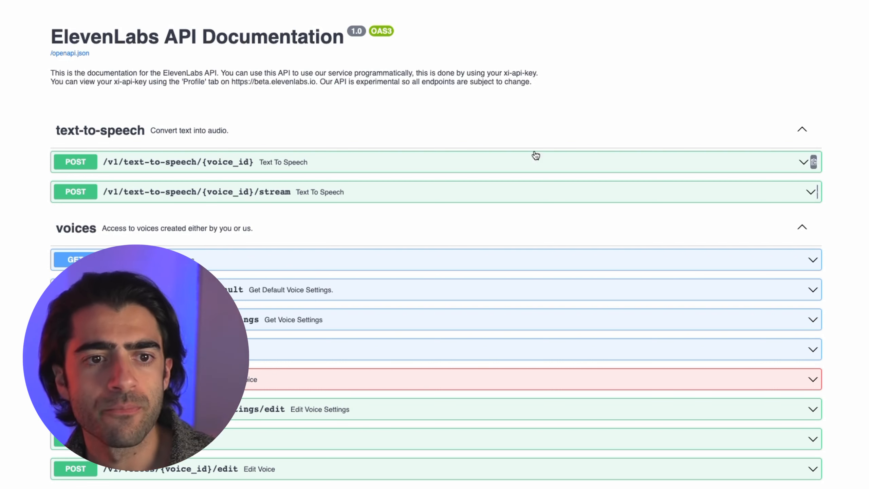
{"action": "left_click", "coordinate": [505, 133]}
{"action": "left_click", "coordinate": [505, 134]}
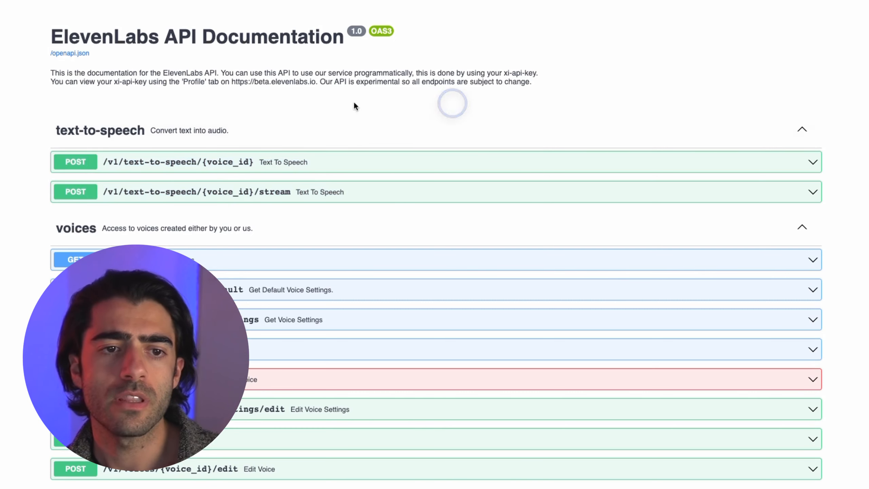
{"action": "scroll", "coordinate": [279, 226], "scroll_direction": "down", "scroll_amount": 3}
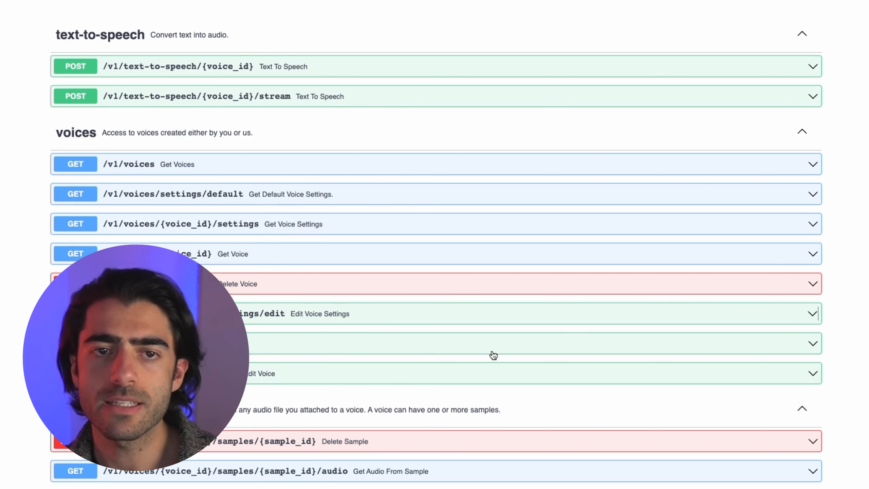
{"action": "scroll", "coordinate": [206, 73], "scroll_direction": "up", "scroll_amount": 1}
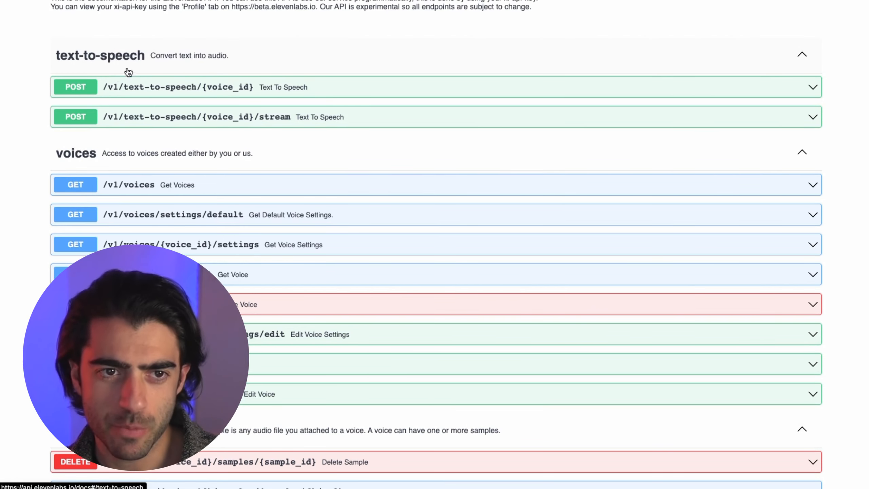
{"action": "left_click", "coordinate": [221, 86]}
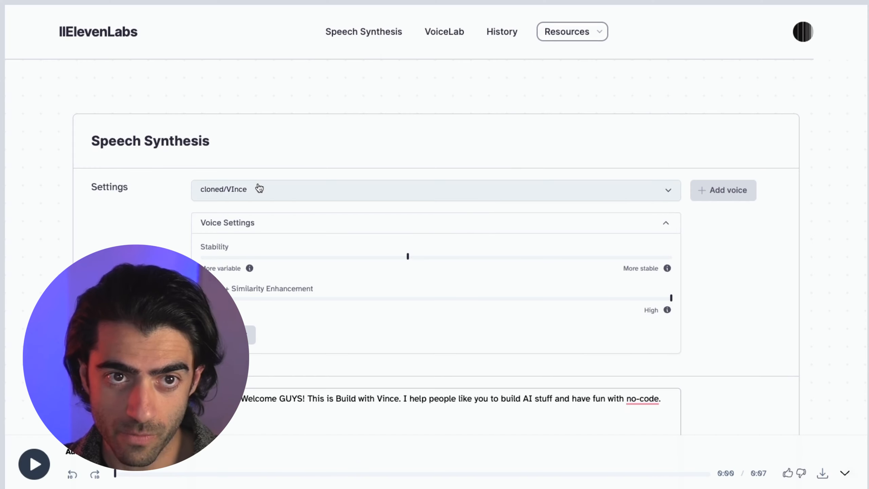
- Check the voice list and keep cloned/VInce as the selected voice
{"action": "left_click", "coordinate": [260, 189]}
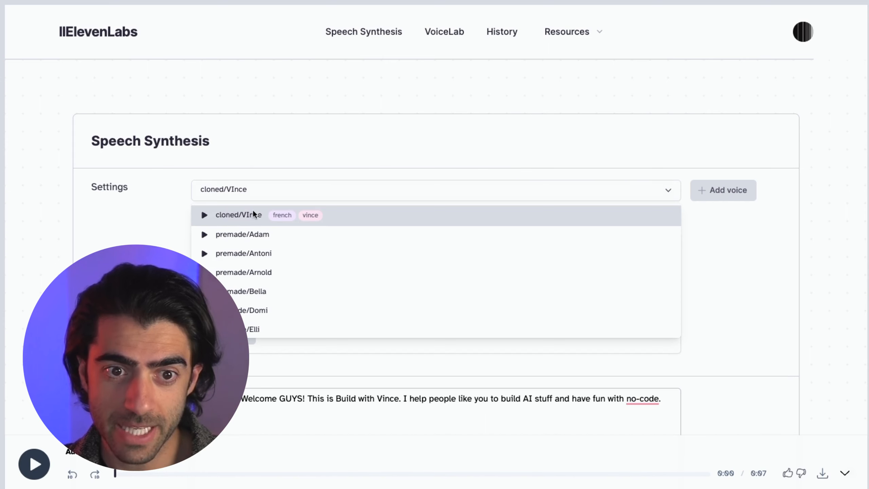
{"action": "left_click", "coordinate": [277, 190]}
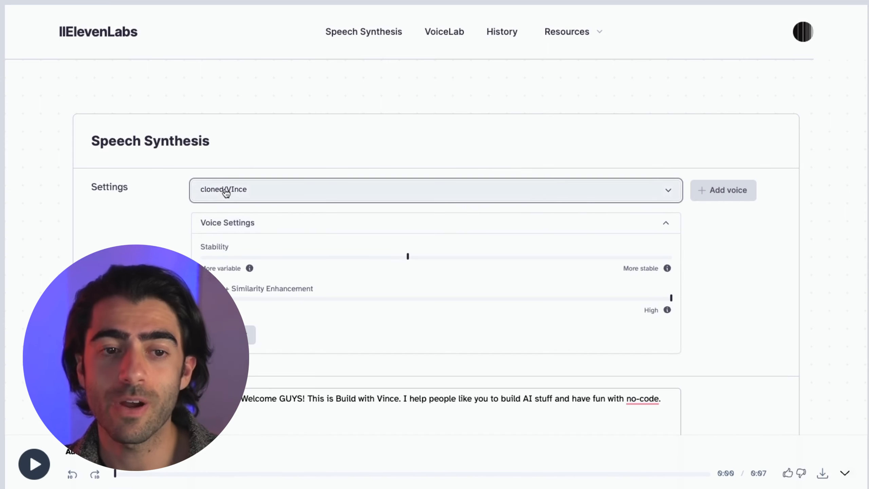
{"action": "left_click", "coordinate": [250, 197]}
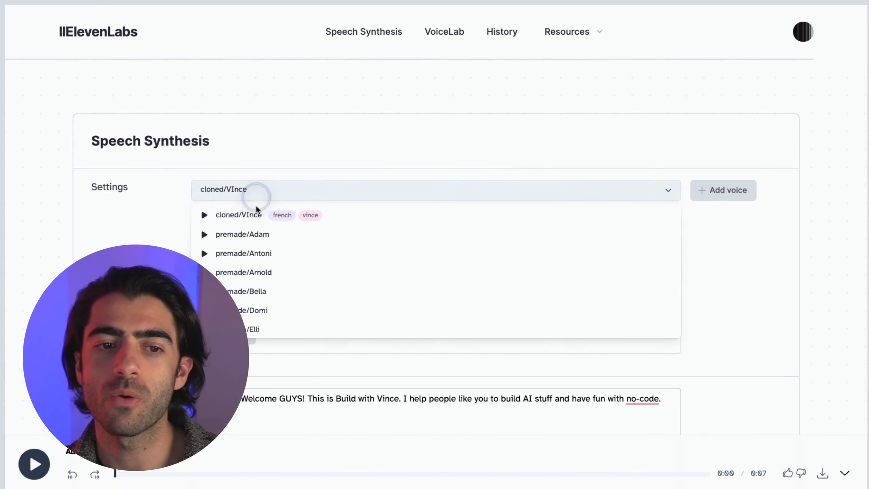
{"action": "left_click", "coordinate": [315, 151]}
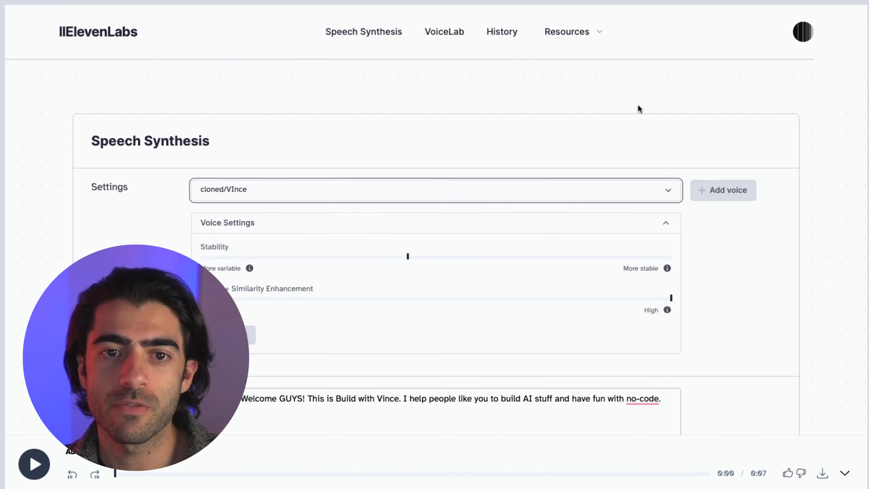
- Go to VoiceLab and scroll down to Your Voices, showing 1 of 10 voices used
{"action": "left_click", "coordinate": [451, 32]}
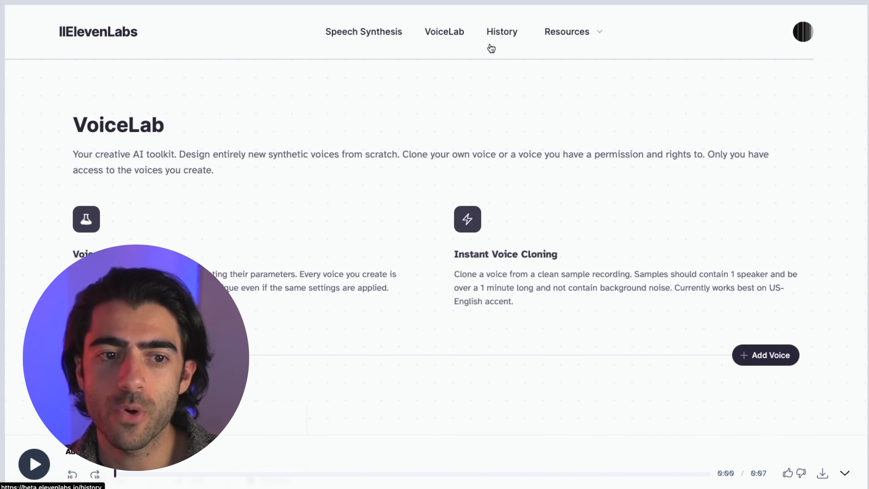
{"action": "scroll", "coordinate": [491, 48], "scroll_direction": "down", "scroll_amount": 3}
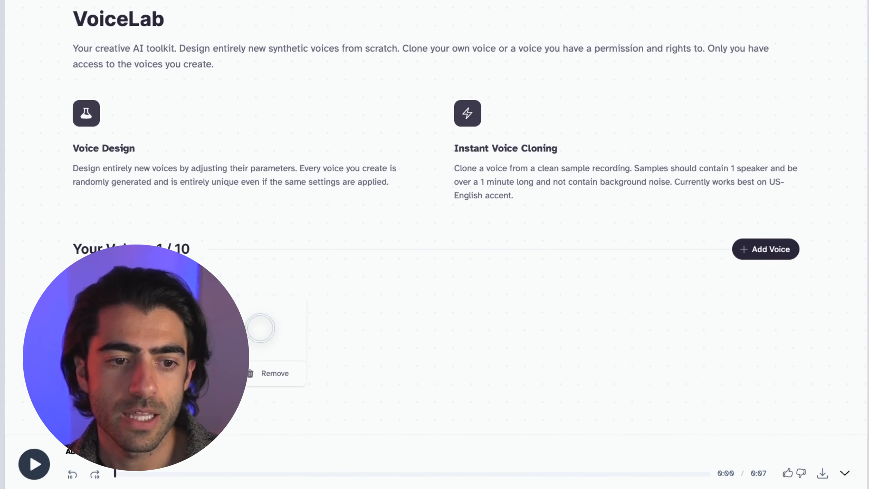
{"action": "left_click", "coordinate": [845, 473]}
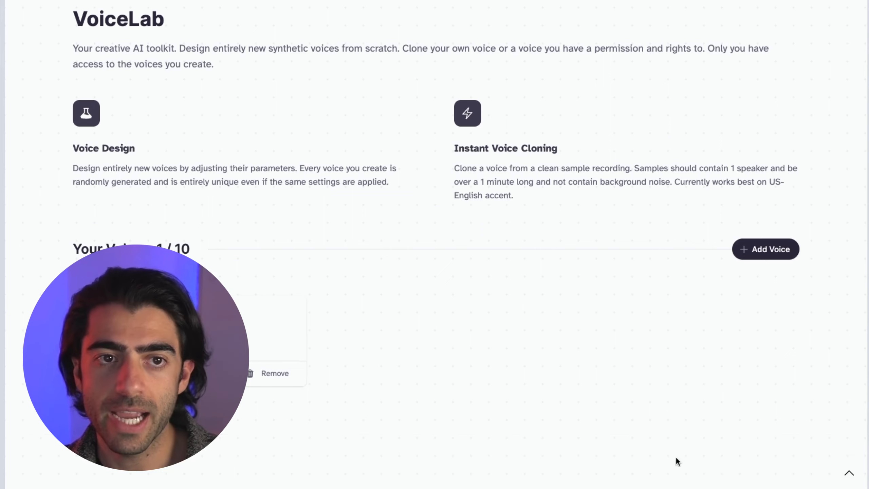
{"action": "left_click", "coordinate": [850, 473]}
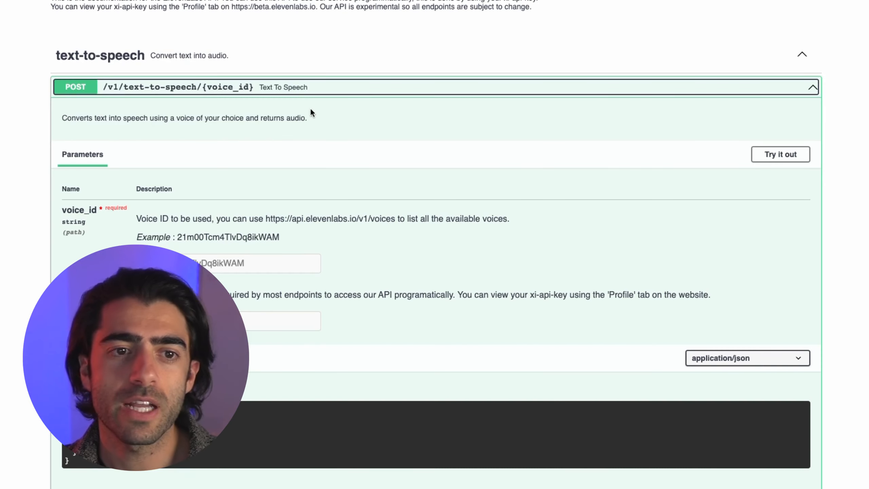
- Collapse text-to-speech, expand the voices section and GET /v1/voices, and review its xi-api-key parameter and responses
{"action": "left_click", "coordinate": [293, 68]}
{"action": "left_click", "coordinate": [299, 80]}
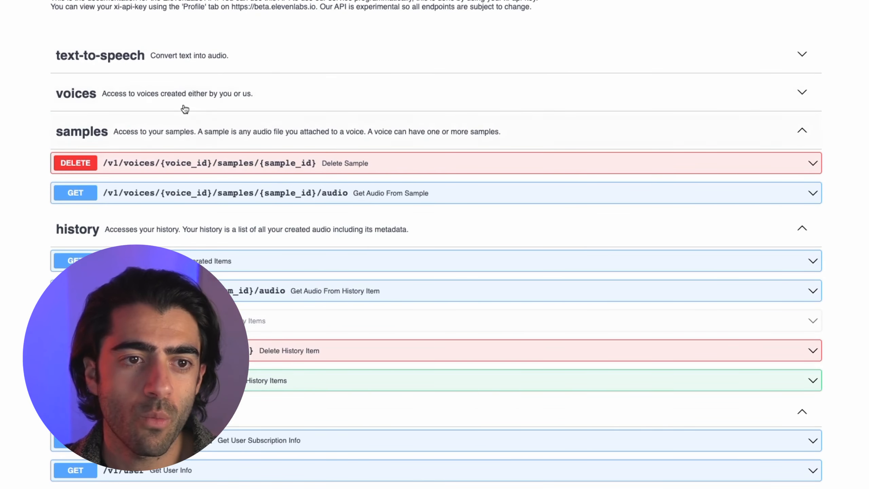
{"action": "left_click", "coordinate": [187, 103]}
{"action": "left_click_drag", "start_coordinate": [38, 98], "coordinate": [158, 130]}
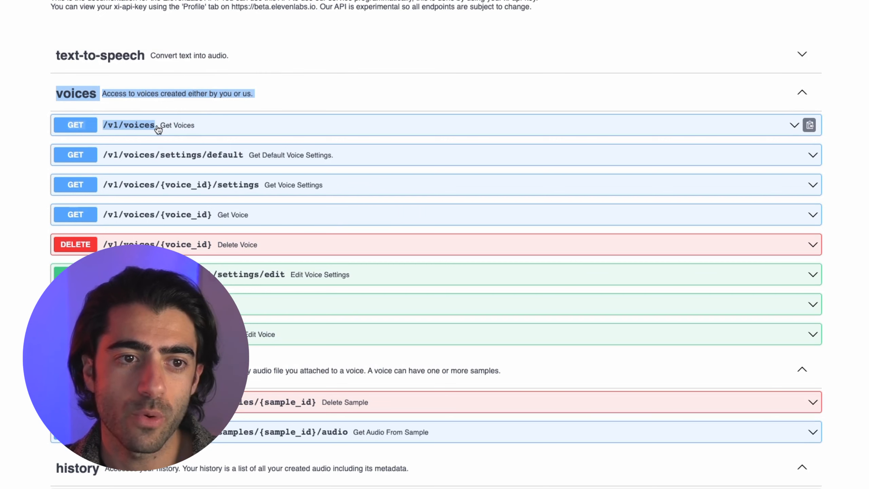
{"action": "left_click", "coordinate": [260, 130]}
{"action": "left_click", "coordinate": [417, 170]}
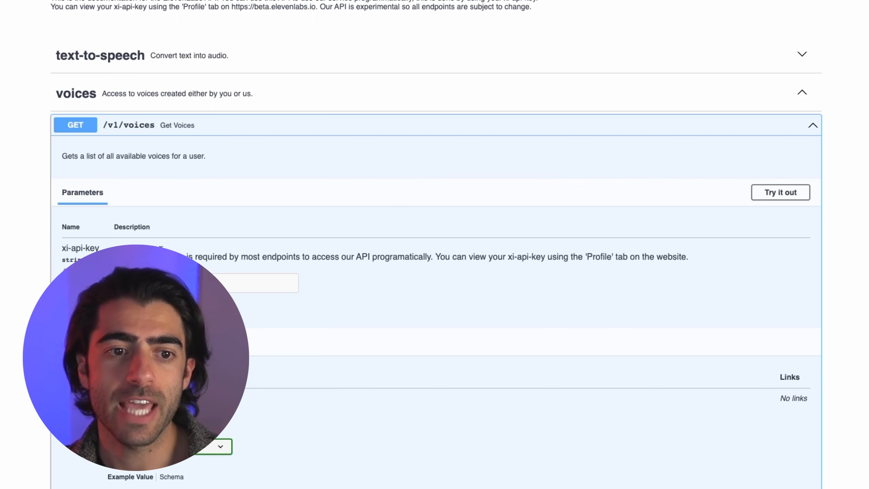
{"action": "scroll", "coordinate": [354, 200], "scroll_direction": "down", "scroll_amount": 5}
{"action": "scroll", "coordinate": [630, 179], "scroll_direction": "down", "scroll_amount": 10}
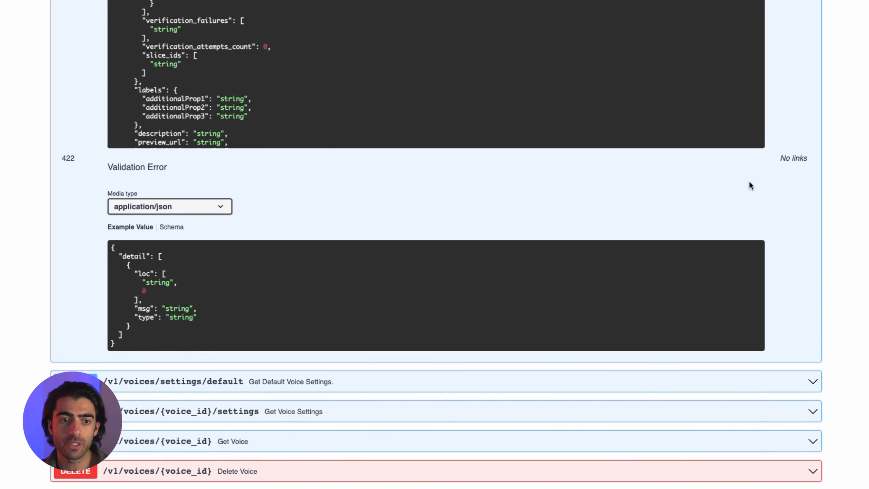
{"action": "scroll", "coordinate": [785, 191], "scroll_direction": "up", "scroll_amount": 12}
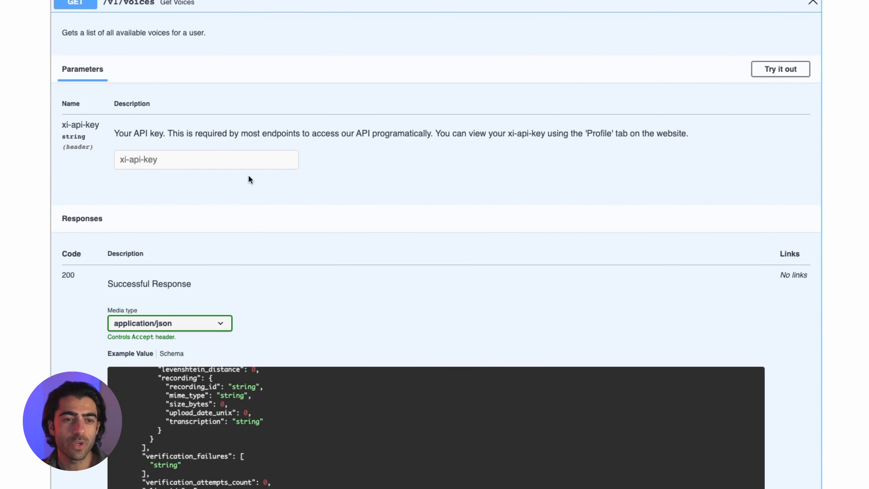
{"action": "scroll", "coordinate": [151, 240], "scroll_direction": "down", "scroll_amount": 3}
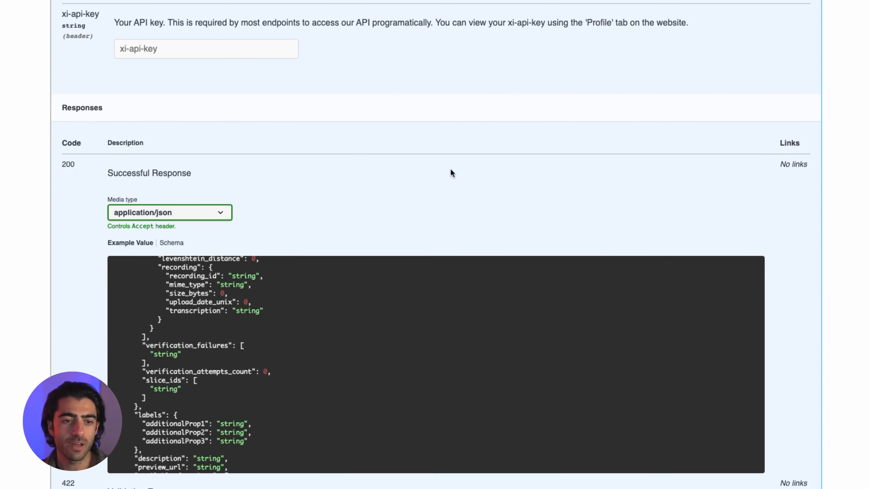
{"action": "scroll", "coordinate": [451, 170], "scroll_direction": "up", "scroll_amount": 3}
- Run the GET /v1/voices request through Try it out and Execute, getting a 200 response
{"action": "left_click", "coordinate": [775, 77]}
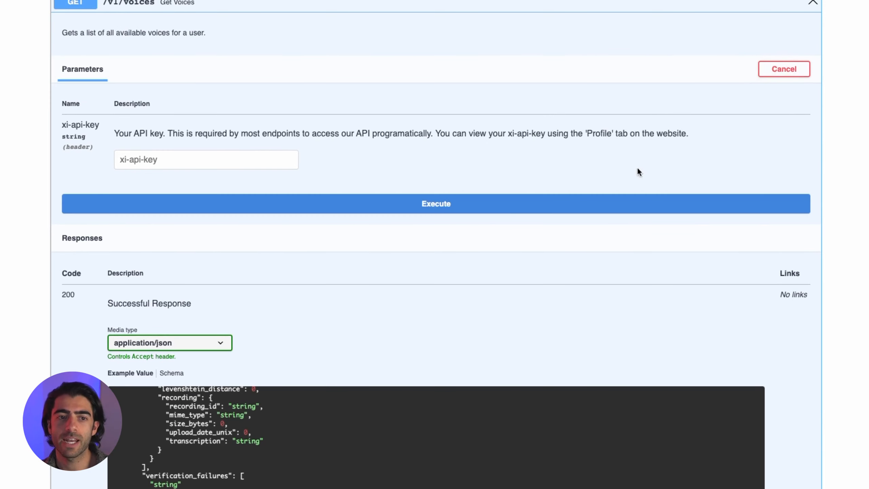
{"action": "left_click", "coordinate": [492, 215]}
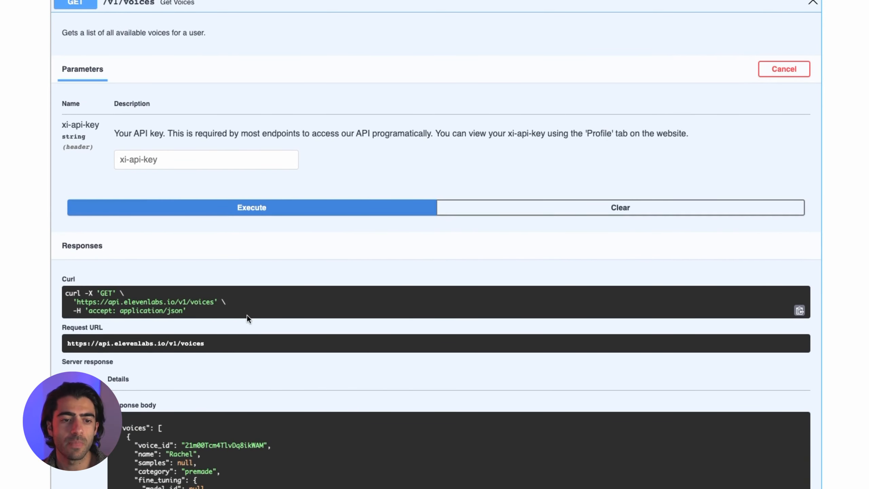
{"action": "scroll", "coordinate": [247, 315], "scroll_direction": "down", "scroll_amount": 6}
{"action": "scroll", "coordinate": [468, 219], "scroll_direction": "down", "scroll_amount": 3}
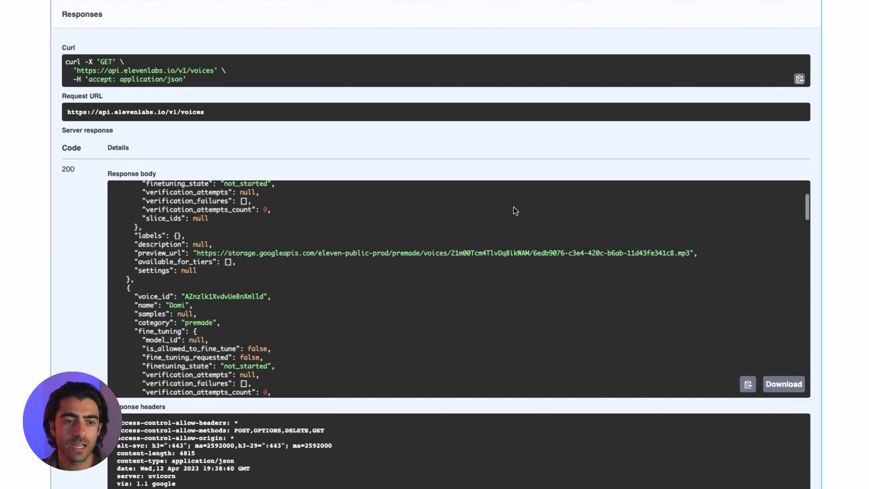
{"action": "scroll", "coordinate": [163, 310], "scroll_direction": "down", "scroll_amount": 1}
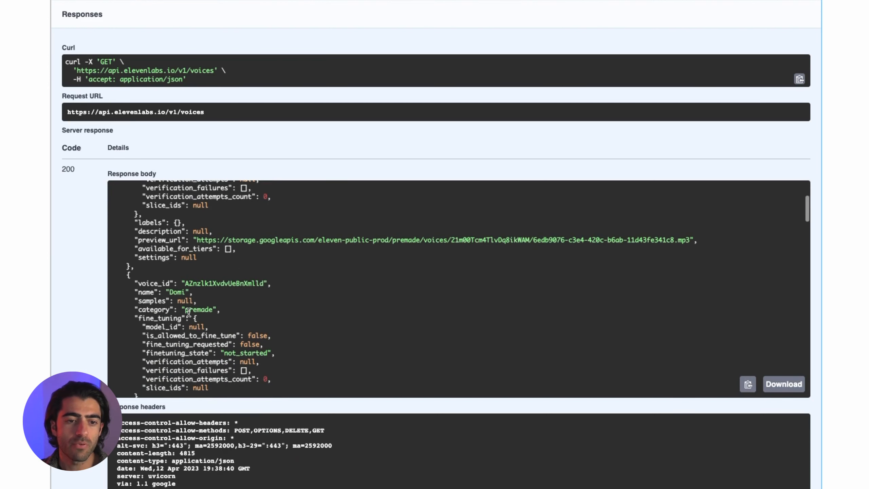
- Inspect the returned voices, highlighting Domi's premade category and the Sam voice's details
{"action": "double_click", "coordinate": [198, 309]}
{"action": "triple_click", "coordinate": [146, 311]}
{"action": "left_click", "coordinate": [789, 224]}
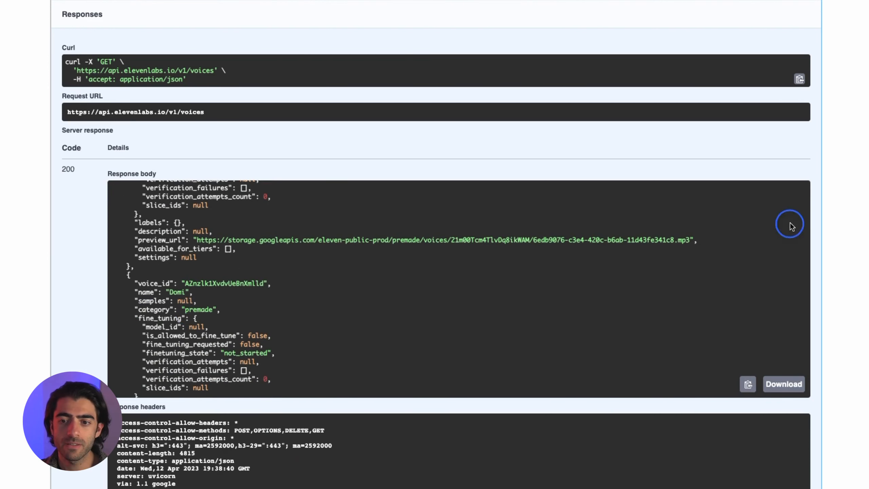
{"action": "scroll", "coordinate": [800, 231], "scroll_direction": "down", "scroll_amount": 1}
{"action": "left_click_drag", "start_coordinate": [807, 216], "coordinate": [817, 383]}
{"action": "left_click_drag", "start_coordinate": [155, 225], "coordinate": [244, 357]}
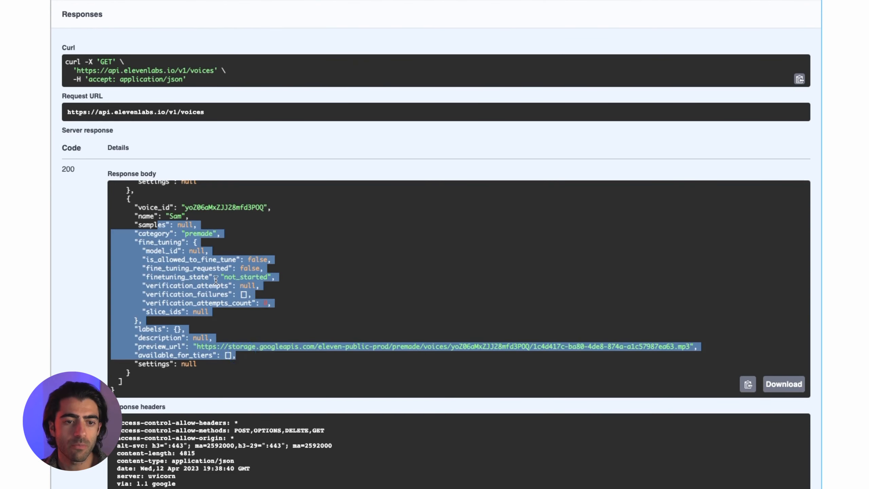
{"action": "left_click", "coordinate": [238, 344]}
{"action": "scroll", "coordinate": [228, 134], "scroll_direction": "up", "scroll_amount": 5}
- Select the xi-api-key field, then open Profile Settings from the account menu to find the API key
{"action": "left_click", "coordinate": [155, 161]}
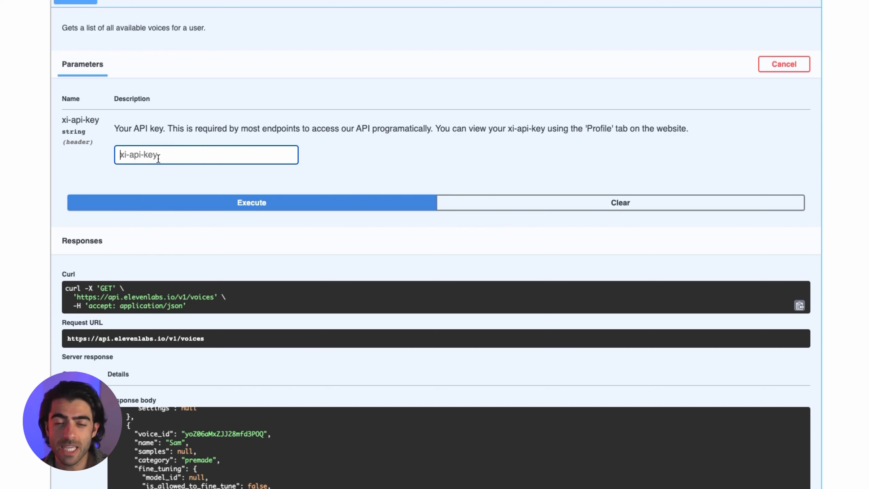
{"action": "scroll", "coordinate": [552, 115], "scroll_direction": "up", "scroll_amount": 5}
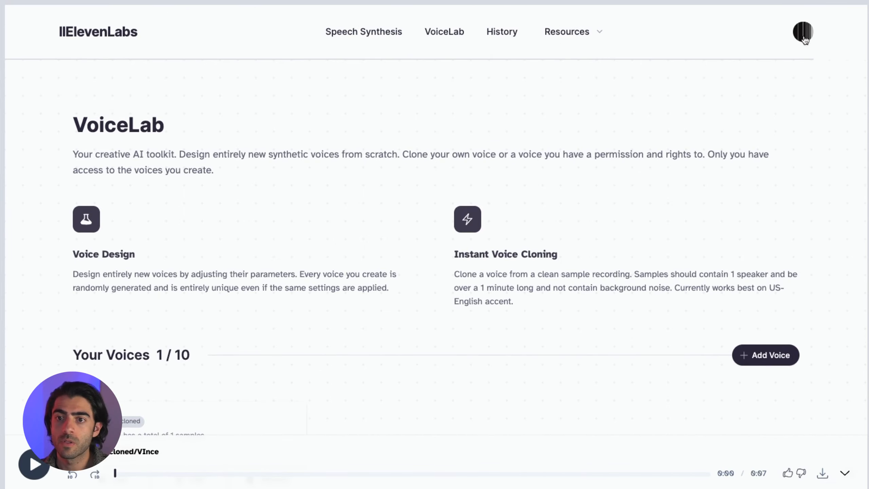
{"action": "left_click", "coordinate": [807, 32]}
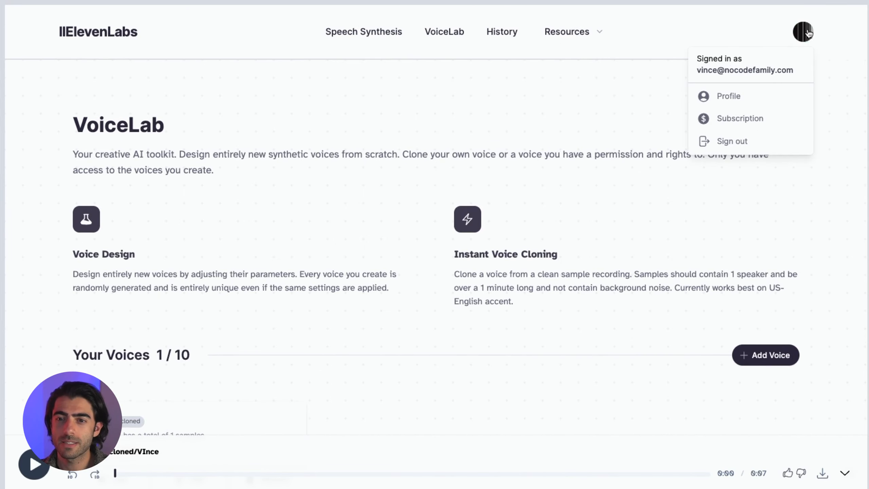
{"action": "left_click", "coordinate": [731, 99]}
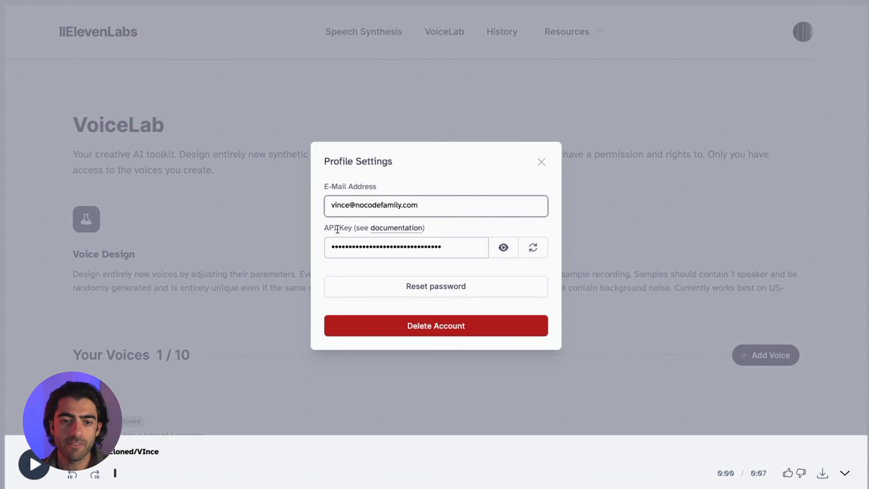
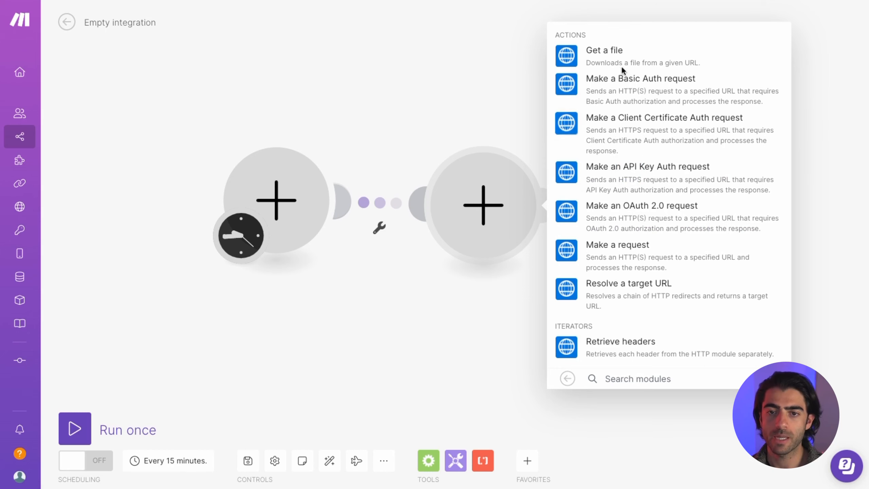
- Choose the HTTP 'Make a request' action for the module after the scheduled trigger
{"action": "left_click", "coordinate": [624, 246]}
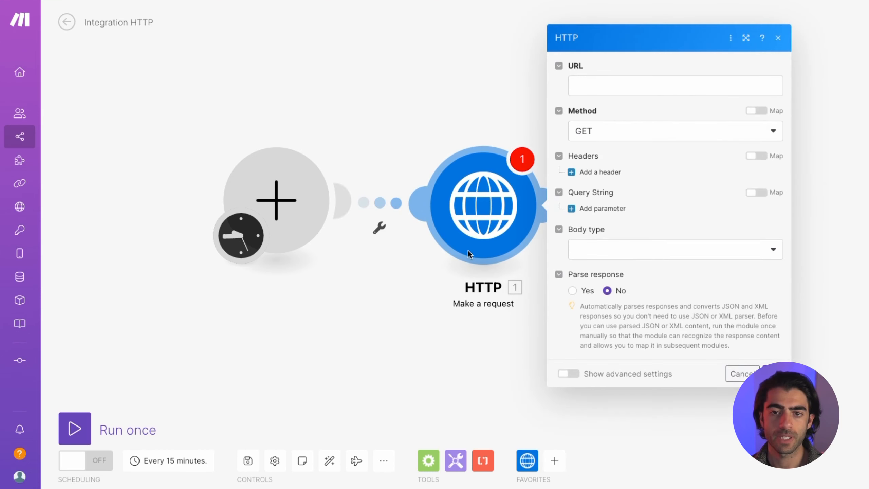
- Pull up the ElevenLabs text-to-speech docs and select the curl command and Request URL line
{"action": "left_click", "coordinate": [601, 79]}
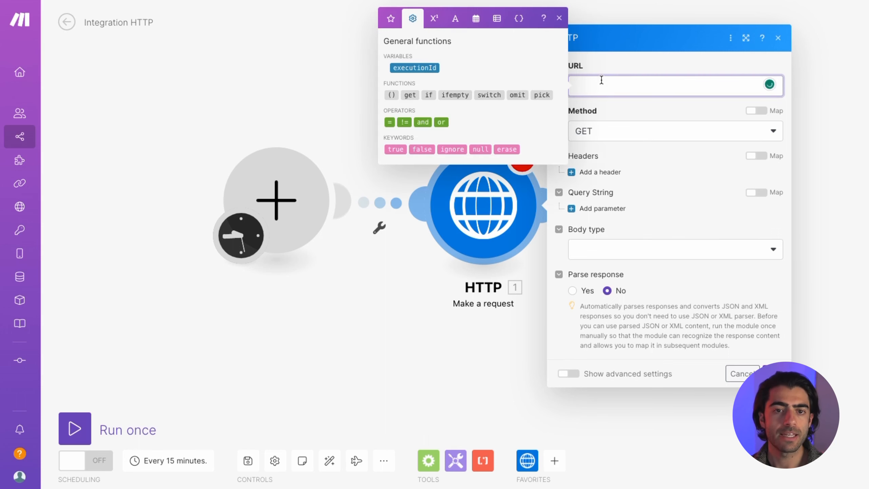
{"action": "left_click", "coordinate": [611, 74]}
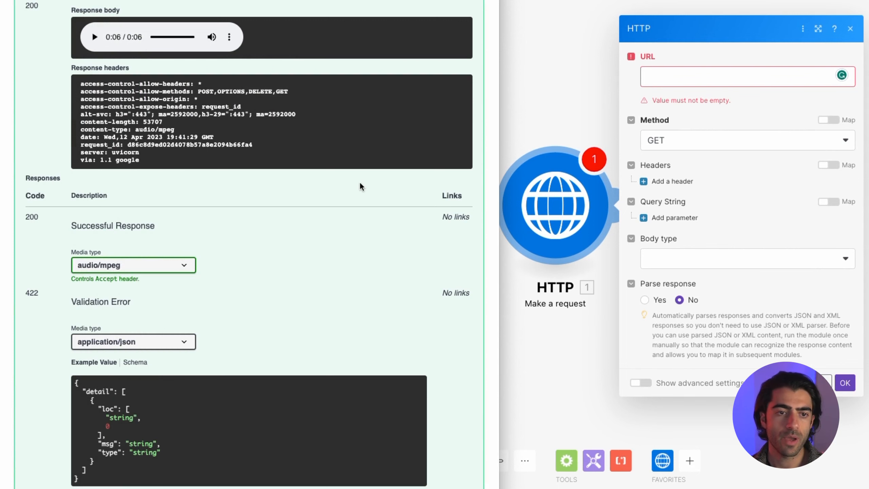
{"action": "scroll", "coordinate": [317, 181], "scroll_direction": "up", "scroll_amount": 10}
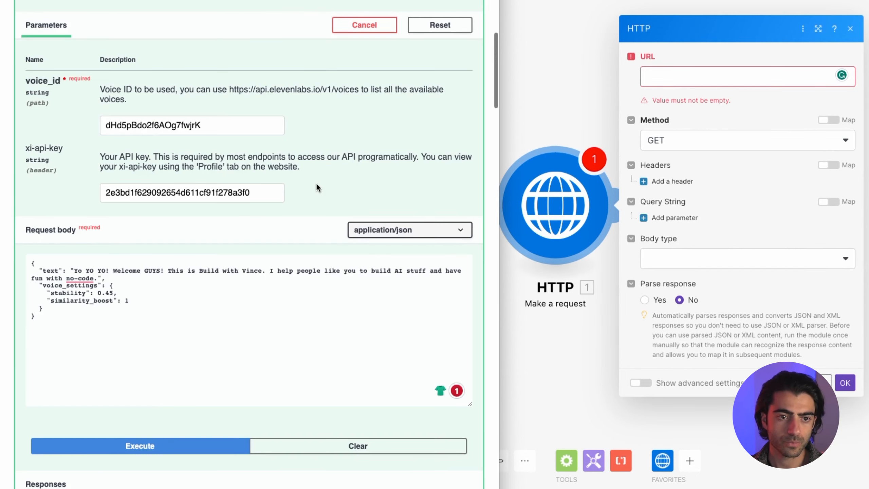
{"action": "scroll", "coordinate": [342, 212], "scroll_direction": "down", "scroll_amount": 10}
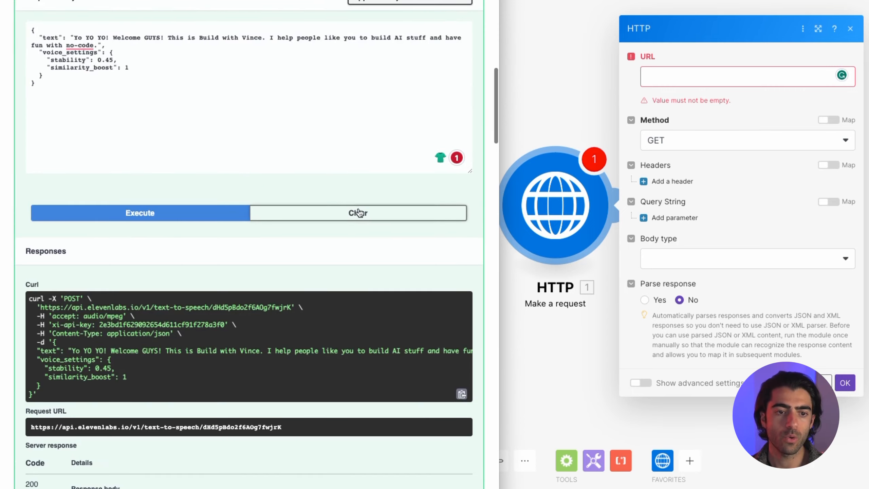
{"action": "scroll", "coordinate": [245, 218], "scroll_direction": "up", "scroll_amount": 3}
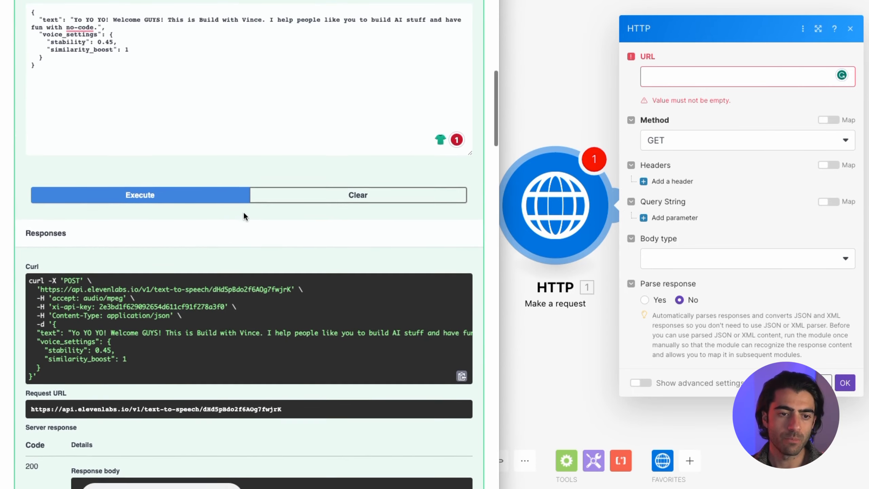
{"action": "left_click", "coordinate": [243, 214]}
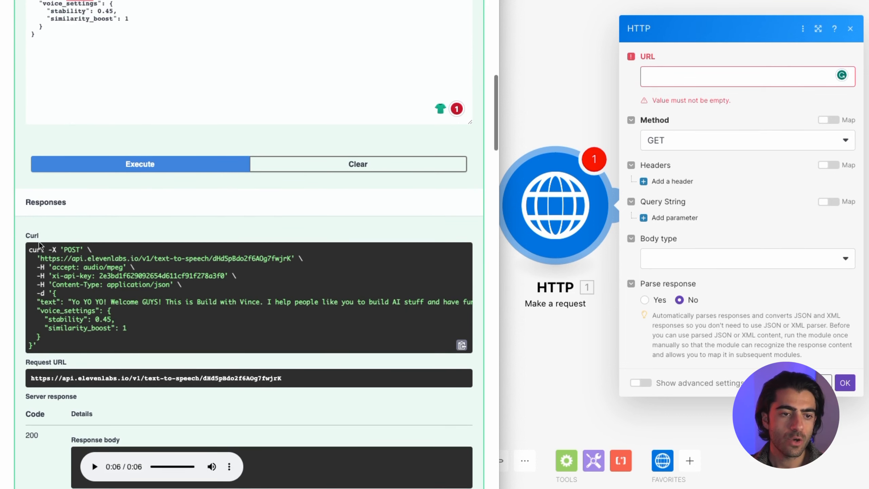
{"action": "scroll", "coordinate": [54, 250], "scroll_direction": "down", "scroll_amount": 1}
{"action": "left_click_drag", "start_coordinate": [31, 235], "coordinate": [73, 337]}
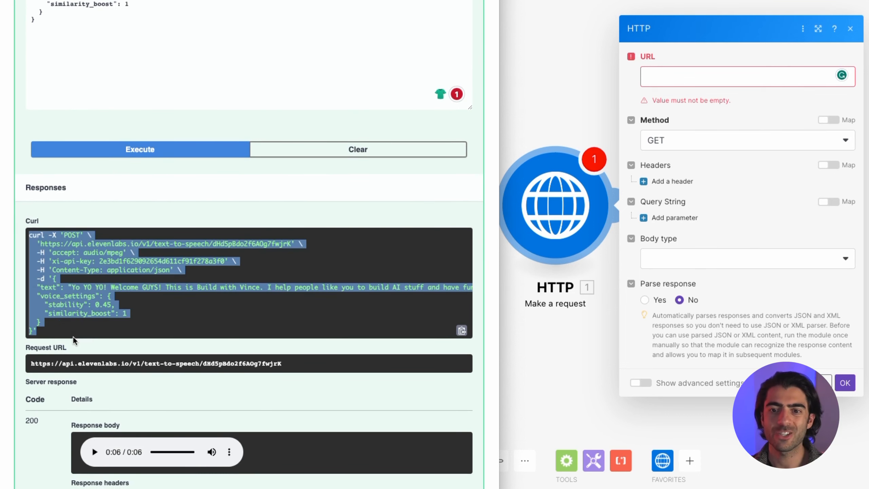
{"action": "left_click", "coordinate": [807, 321]}
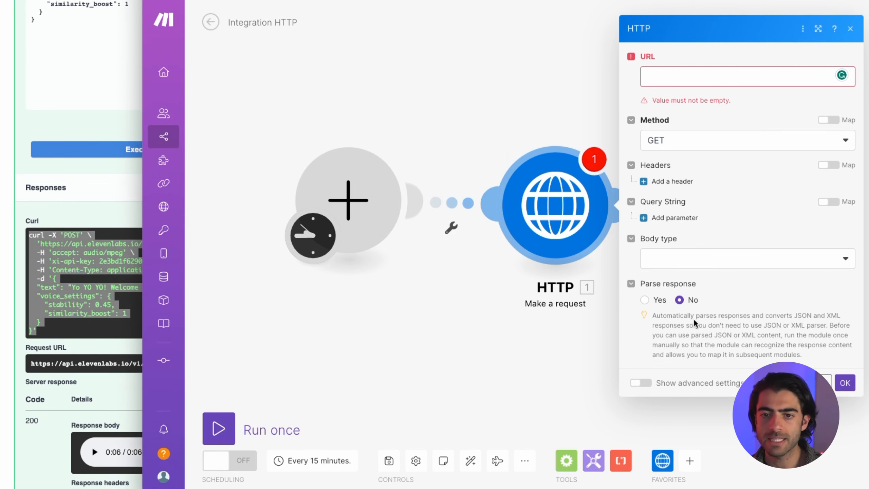
{"action": "left_click", "coordinate": [106, 201]}
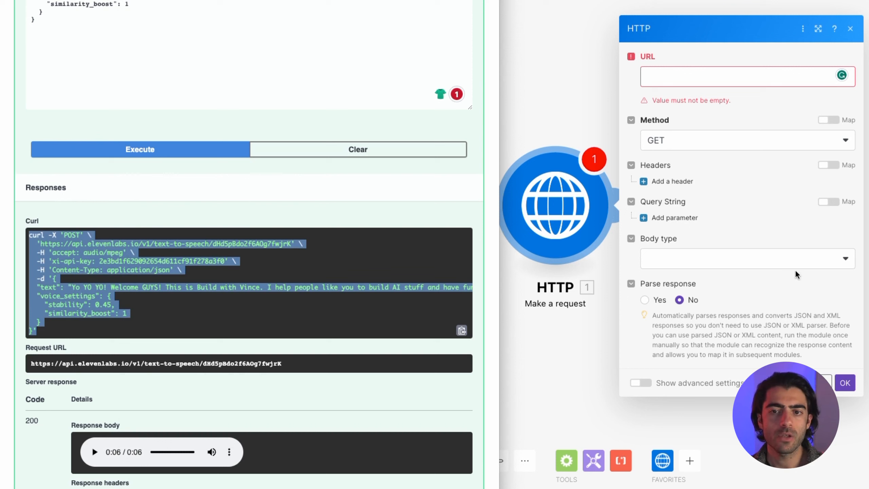
{"action": "left_click", "coordinate": [145, 276]}
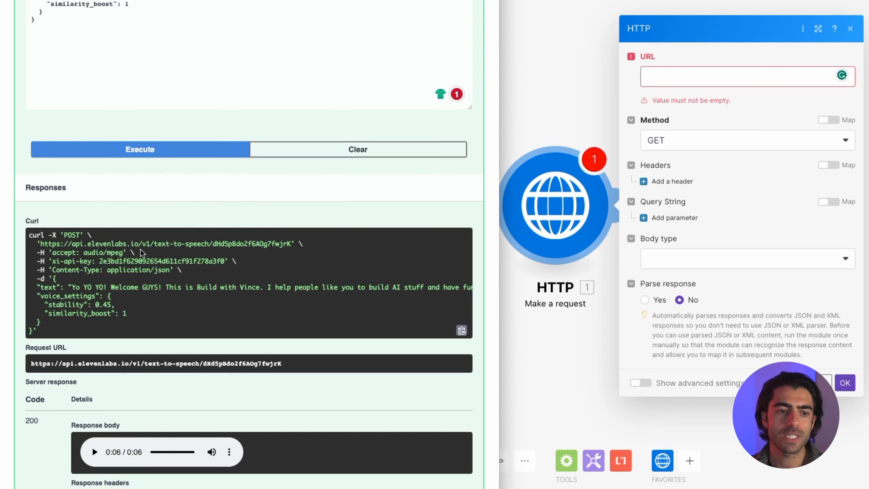
{"action": "triple_click", "coordinate": [242, 364]}
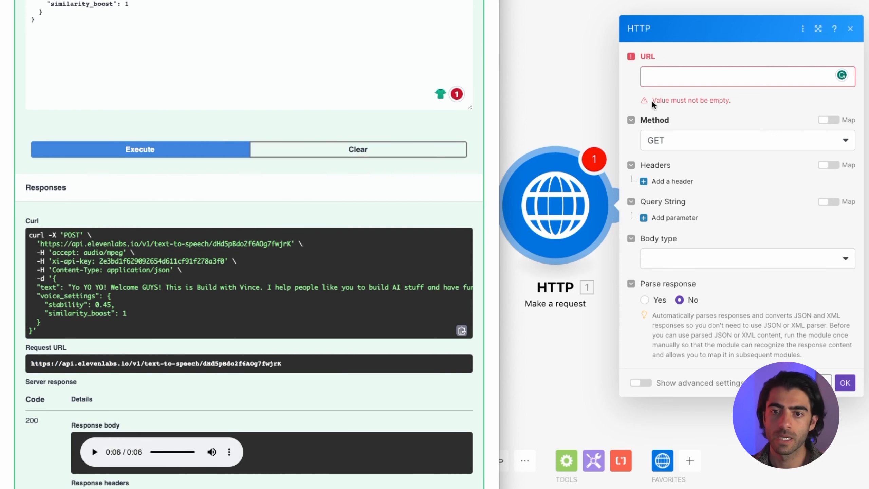
- Paste the ElevenLabs text-to-speech Request URL, ending in the voice ID, into the URL field
{"action": "left_click", "coordinate": [656, 85]}
{"action": "type", "text": "https://api.elevenlabs.io/v1/text-to-speech/dHd5pBdo2f6AOg7fwjrK"}
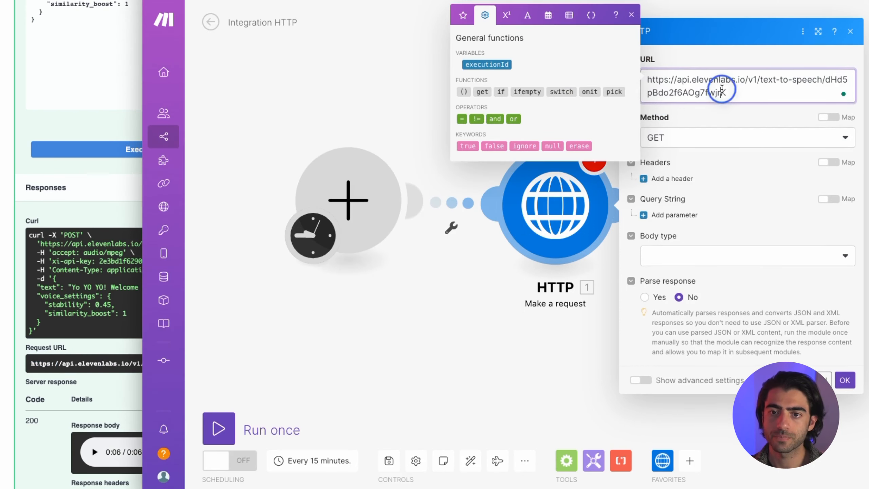
{"action": "left_click", "coordinate": [695, 79]}
{"action": "double_click", "coordinate": [709, 79]}
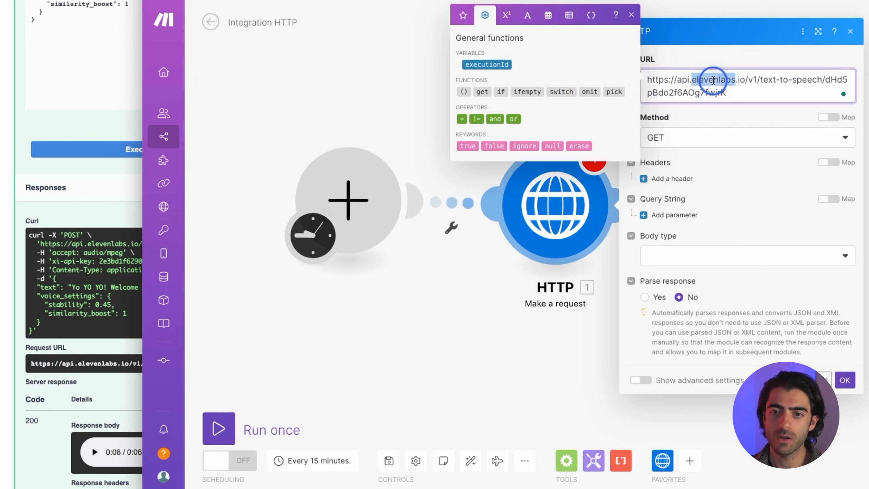
{"action": "left_click", "coordinate": [754, 78]}
{"action": "left_click_drag", "start_coordinate": [760, 80], "coordinate": [825, 79]}
{"action": "left_click", "coordinate": [70, 128]}
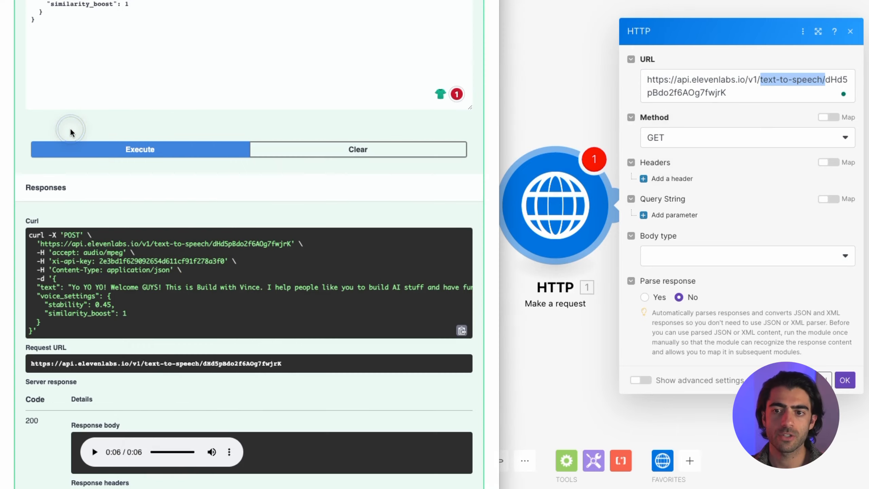
{"action": "scroll", "coordinate": [233, 114], "scroll_direction": "up", "scroll_amount": 2}
{"action": "scroll", "coordinate": [232, 115], "scroll_direction": "down", "scroll_amount": 5}
{"action": "scroll", "coordinate": [211, 190], "scroll_direction": "up", "scroll_amount": 1}
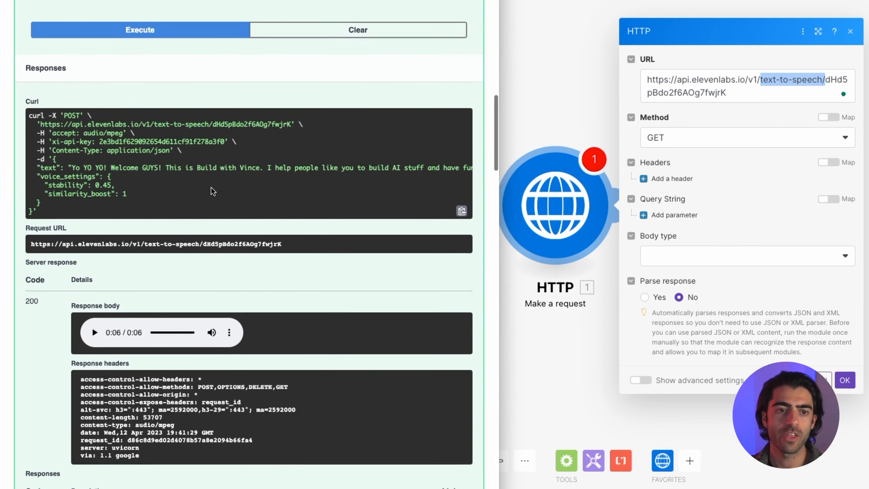
{"action": "left_click", "coordinate": [745, 104]}
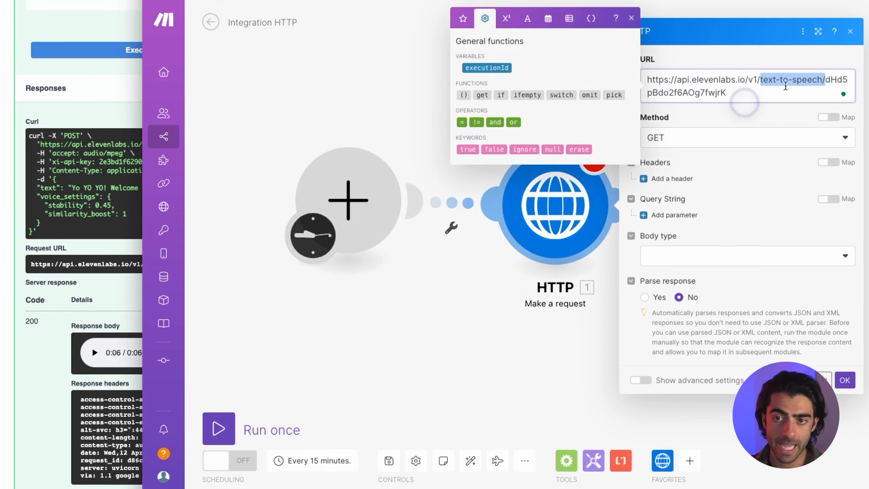
{"action": "left_click", "coordinate": [828, 81]}
{"action": "double_click", "coordinate": [828, 81]}
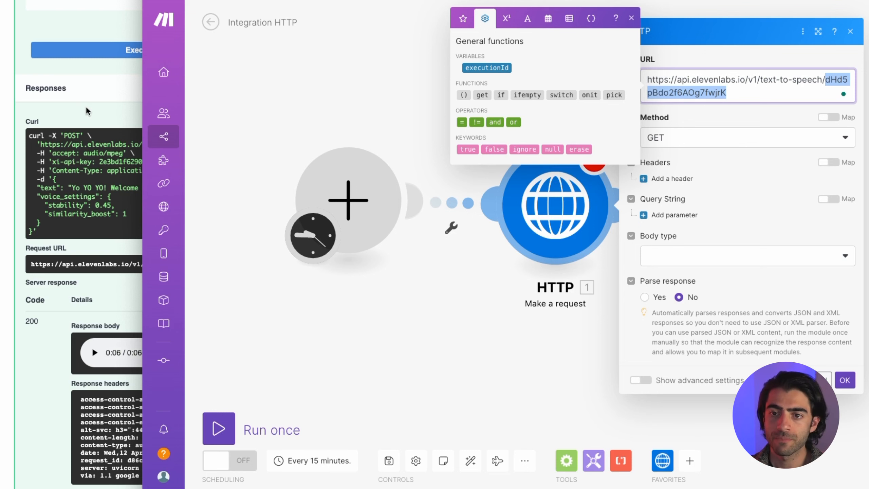
{"action": "left_click", "coordinate": [763, 124]}
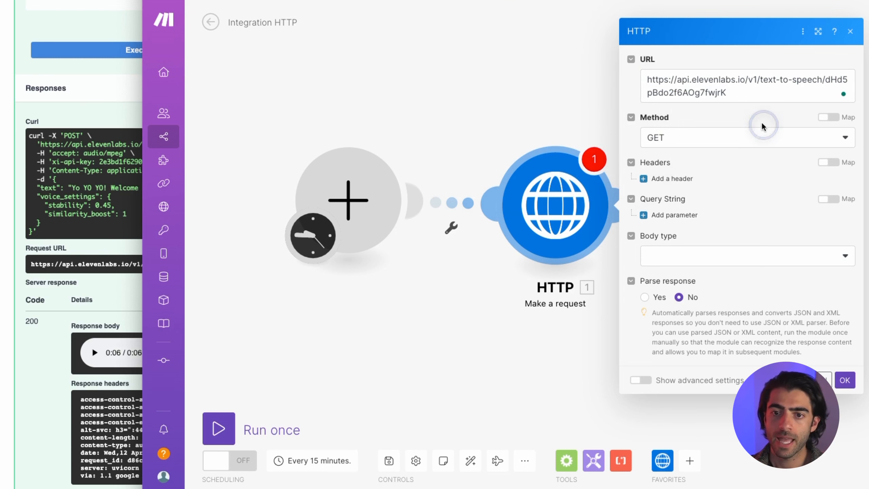
- Set the request method to POST, matching the curl command, and select its header lines
{"action": "left_click", "coordinate": [75, 113]}
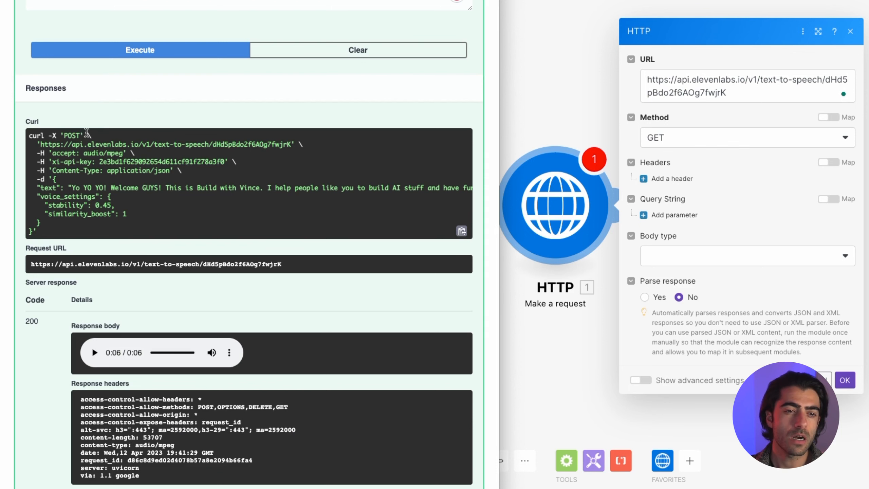
{"action": "left_click_drag", "start_coordinate": [65, 134], "coordinate": [90, 137]}
{"action": "left_click", "coordinate": [694, 138]}
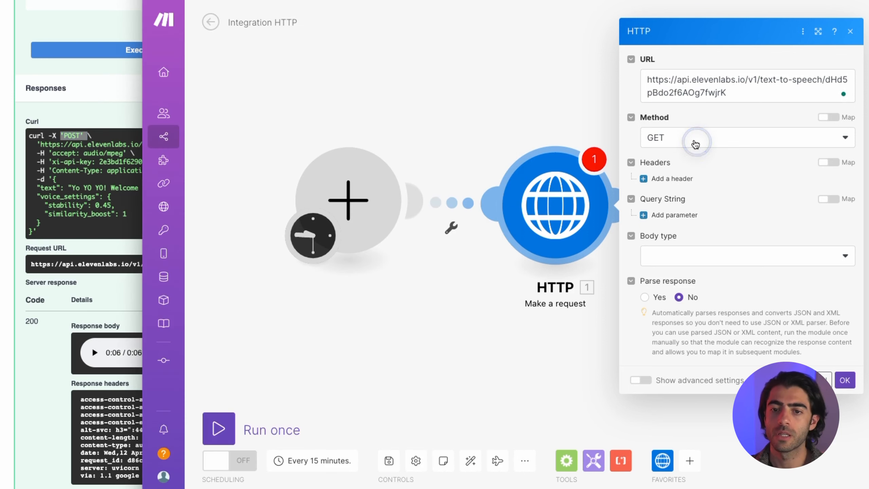
{"action": "left_click", "coordinate": [685, 195]}
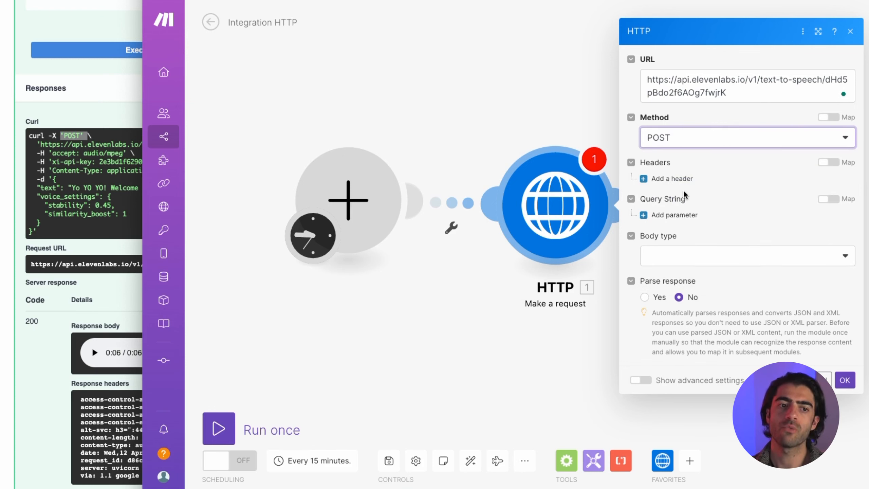
{"action": "left_click", "coordinate": [42, 158]}
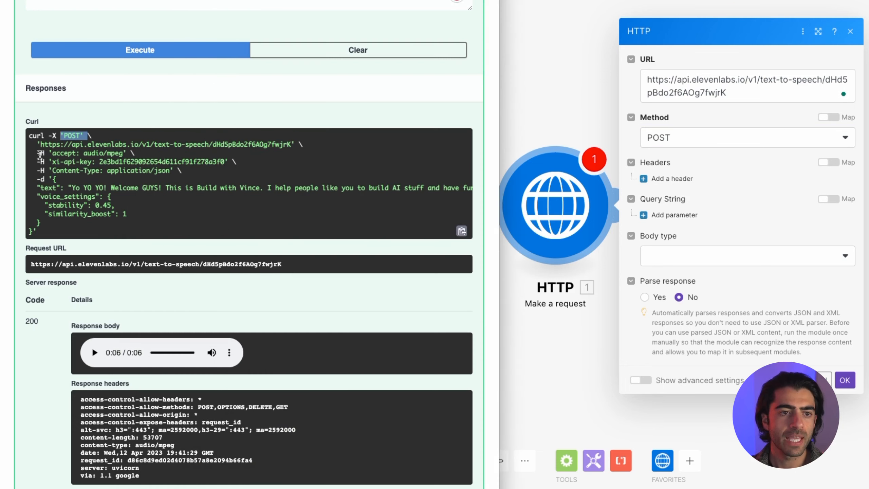
{"action": "left_click_drag", "start_coordinate": [41, 153], "coordinate": [240, 162]}
{"action": "left_click_drag", "start_coordinate": [41, 154], "coordinate": [53, 179]}
{"action": "left_click", "coordinate": [552, 164]}
- Add header 1 named xi-api-key, with the API key from the curl example as its value
{"action": "left_click", "coordinate": [643, 178]}
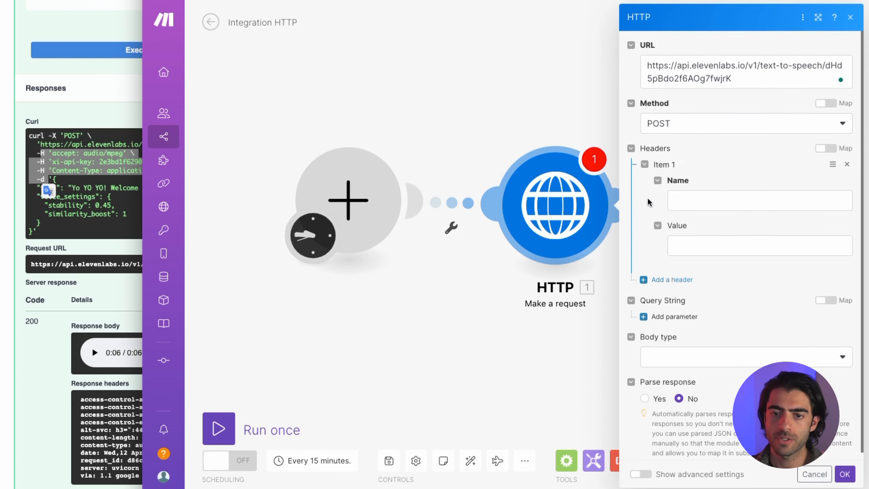
{"action": "left_click", "coordinate": [112, 160]}
{"action": "left_click", "coordinate": [69, 153]}
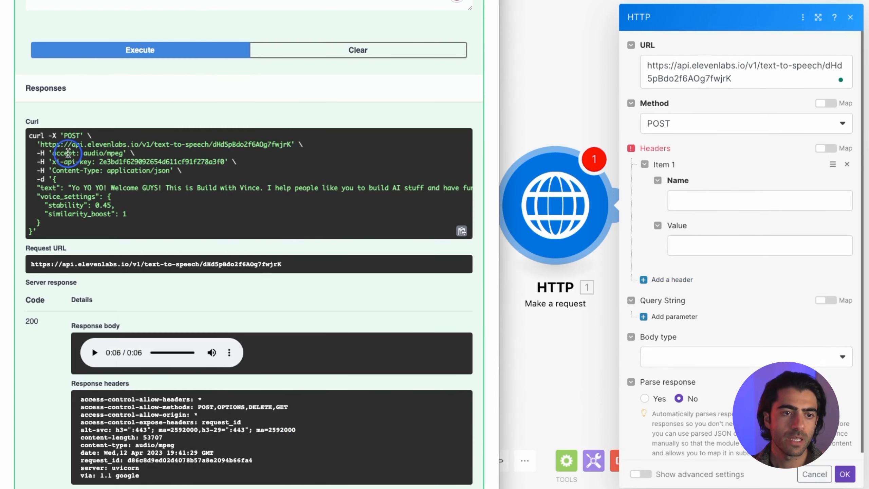
{"action": "left_click", "coordinate": [124, 153], "text": "shift"}
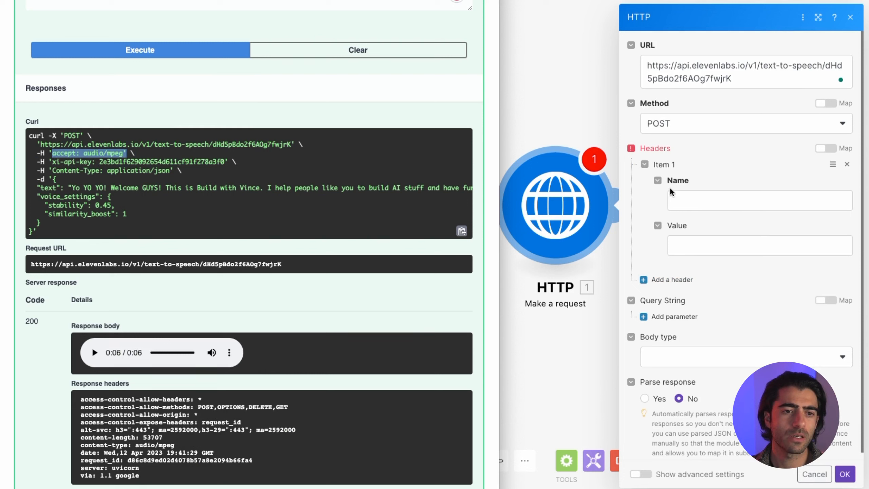
{"action": "left_click", "coordinate": [163, 172]}
{"action": "left_click_drag", "start_coordinate": [55, 164], "coordinate": [89, 162]}
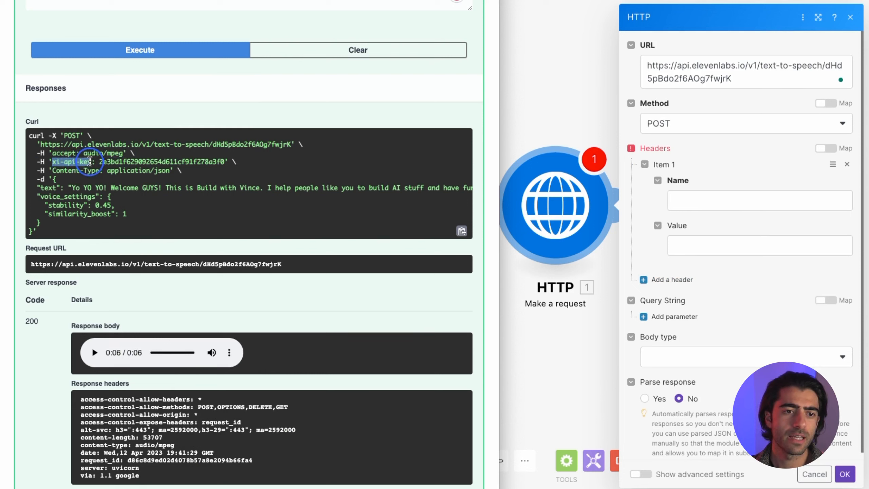
{"action": "left_click", "coordinate": [692, 203]}
{"action": "key", "text": "ctrl+v"}
{"action": "left_click", "coordinate": [86, 175]}
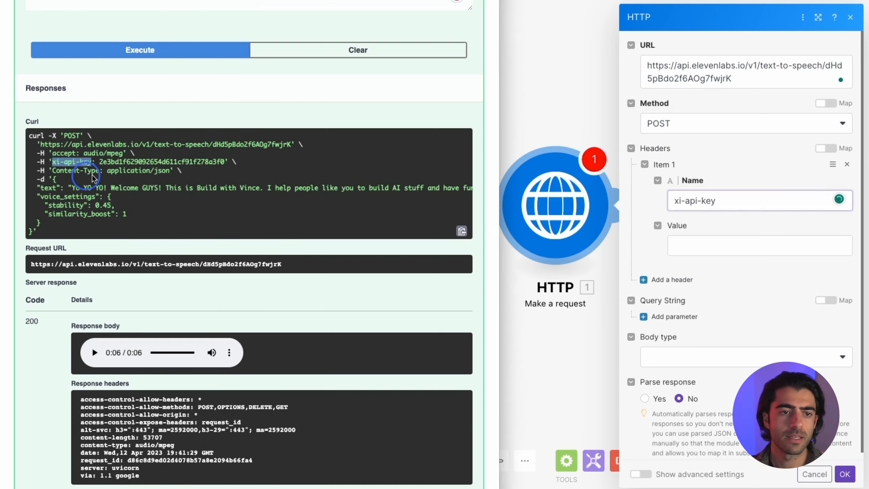
{"action": "left_click", "coordinate": [122, 166]}
{"action": "double_click", "coordinate": [123, 166]}
{"action": "key", "text": "ctrl+c"}
{"action": "left_click", "coordinate": [725, 244]}
{"action": "key", "text": "ctrl+v"}
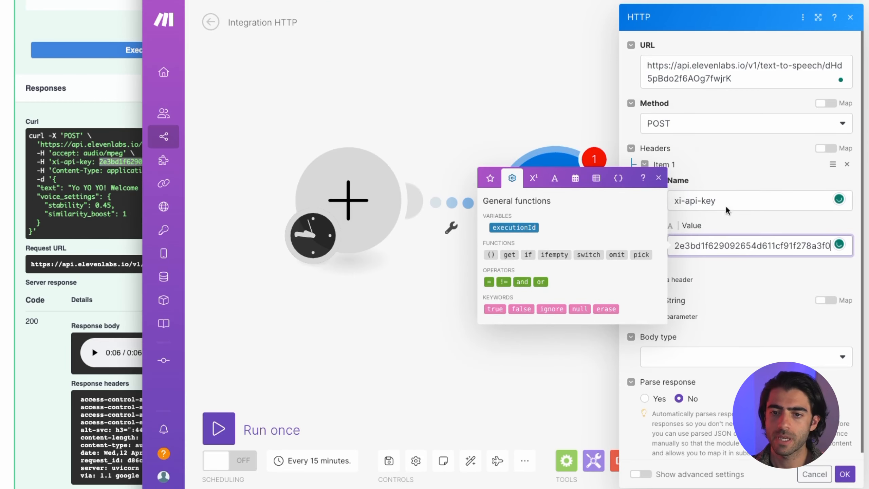
{"action": "left_click", "coordinate": [720, 183]}
- Add header 2: Content-Type set to application/json
{"action": "left_click", "coordinate": [664, 280]}
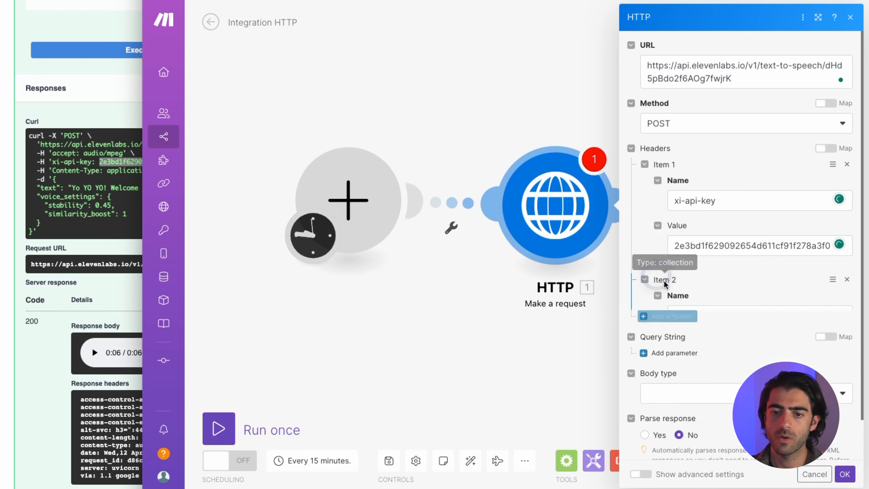
{"action": "left_click", "coordinate": [67, 172]}
{"action": "left_click_drag", "start_coordinate": [67, 173], "coordinate": [102, 171]}
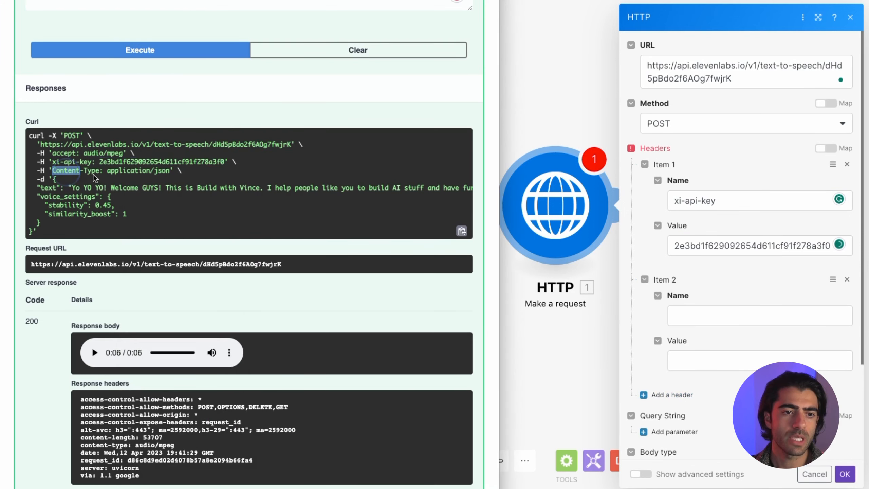
{"action": "left_click", "coordinate": [730, 299]}
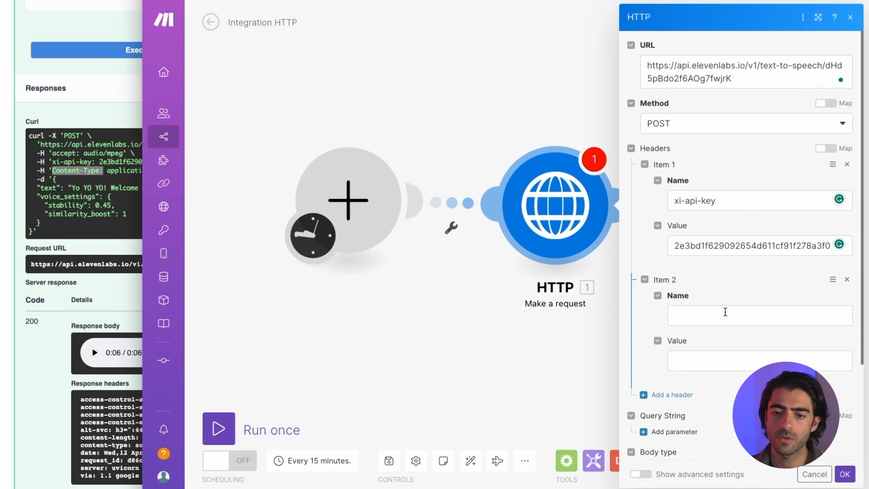
{"action": "left_click", "coordinate": [732, 314]}
{"action": "key", "text": "ctrl+v"}
{"action": "key", "text": "BackSpace"}
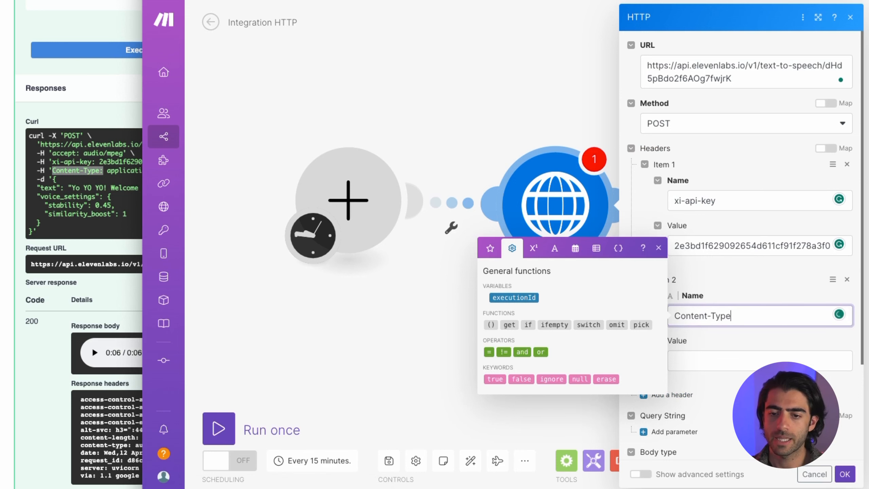
{"action": "left_click", "coordinate": [122, 169]}
{"action": "double_click", "coordinate": [121, 169]}
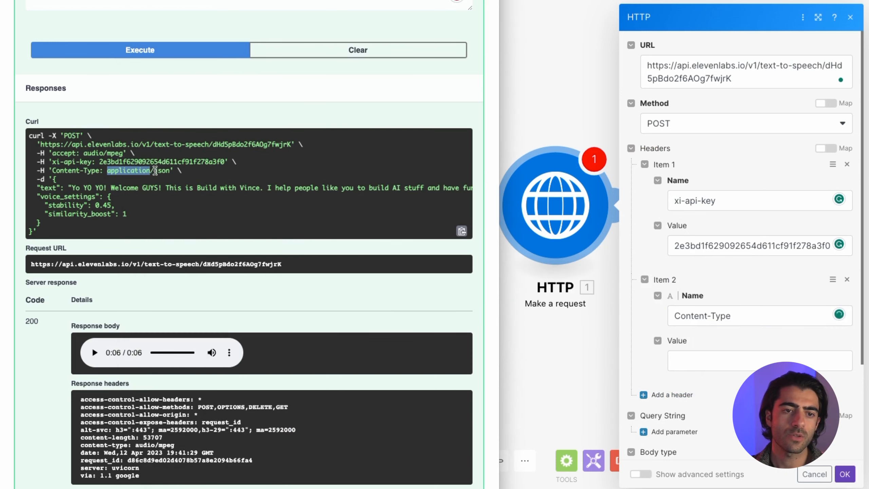
{"action": "left_click", "coordinate": [694, 340]}
{"action": "left_click", "coordinate": [726, 361]}
{"action": "key", "text": "ctrl+v"}
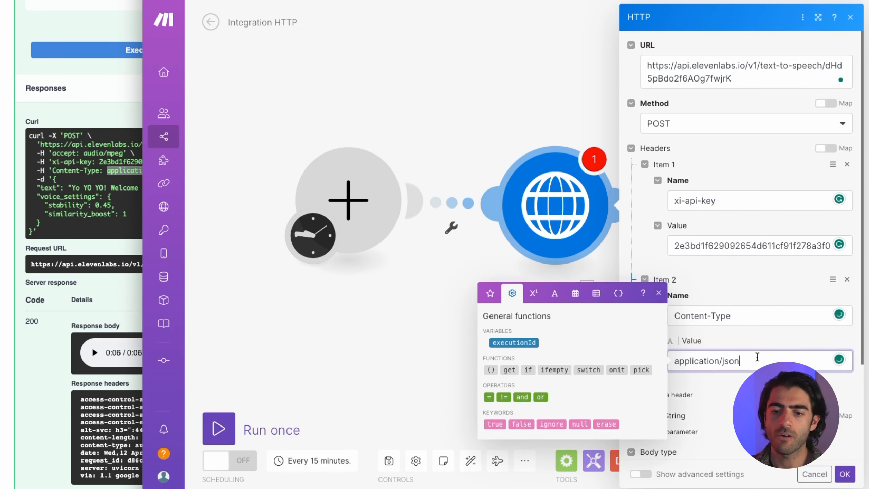
{"action": "left_click", "coordinate": [767, 347]}
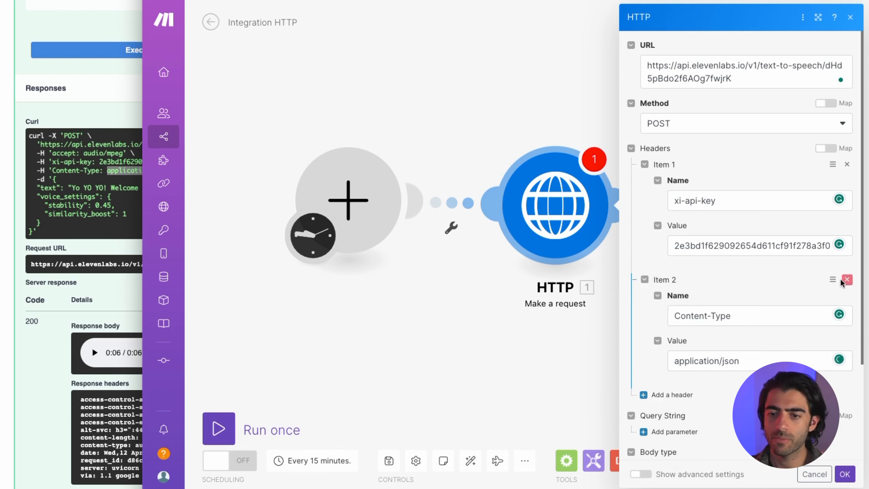
- Collapse both header entries and clear the selection in the docs
{"action": "left_click", "coordinate": [663, 276]}
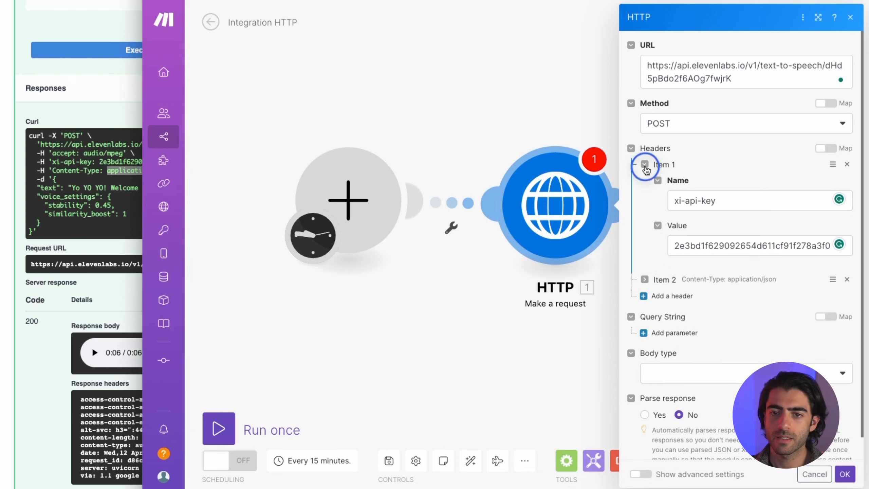
{"action": "left_click", "coordinate": [646, 169]}
{"action": "left_click", "coordinate": [48, 209]}
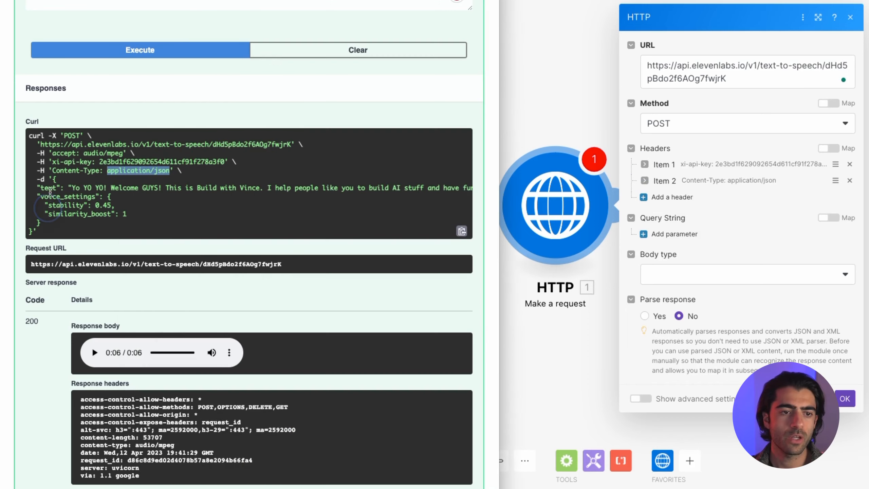
{"action": "left_click", "coordinate": [41, 177]}
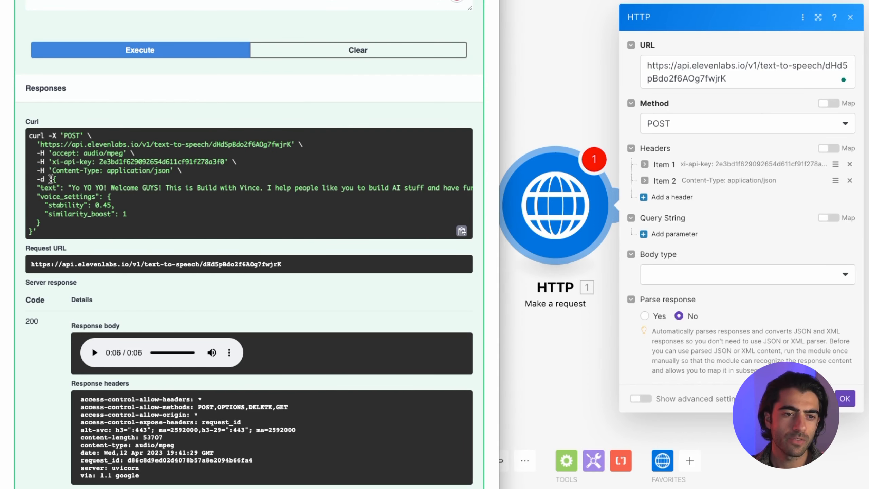
- Set the body type to Raw with JSON (application/json) content, and delete the Content-Type header
{"action": "left_click_drag", "start_coordinate": [52, 179], "coordinate": [72, 214]}
{"action": "left_click", "coordinate": [714, 274]}
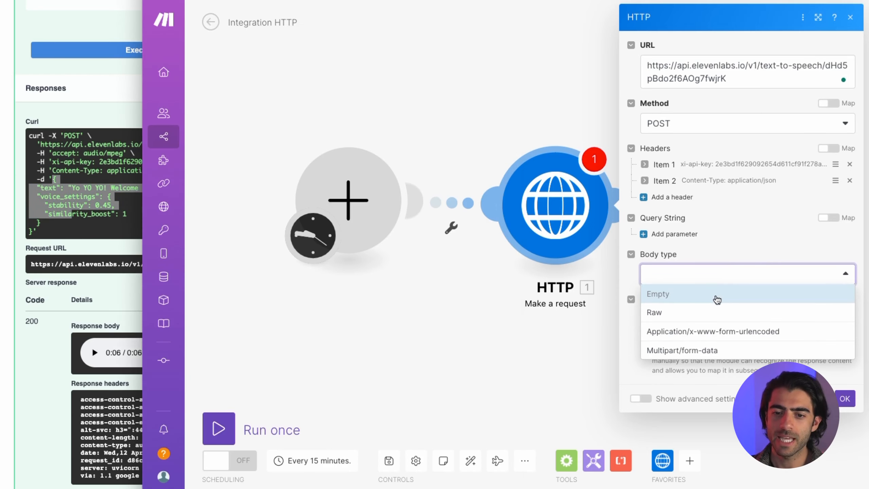
{"action": "left_click", "coordinate": [715, 313]}
{"action": "left_click", "coordinate": [714, 311]}
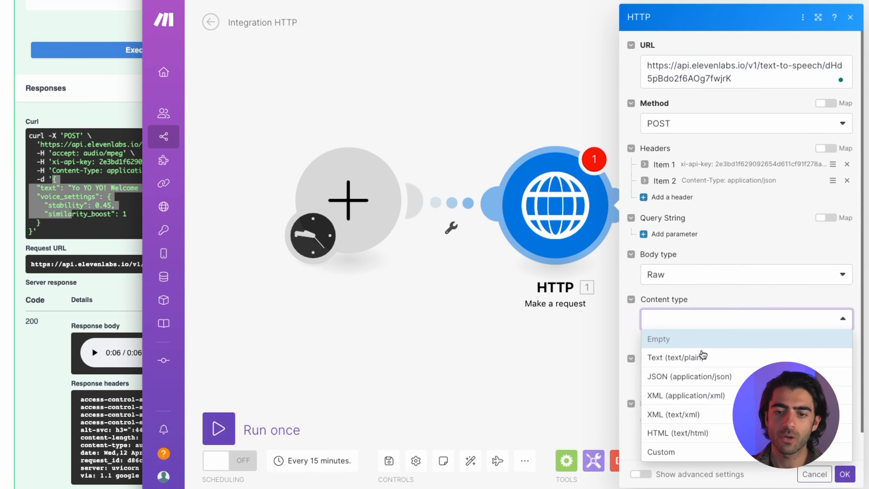
{"action": "left_click", "coordinate": [704, 380]}
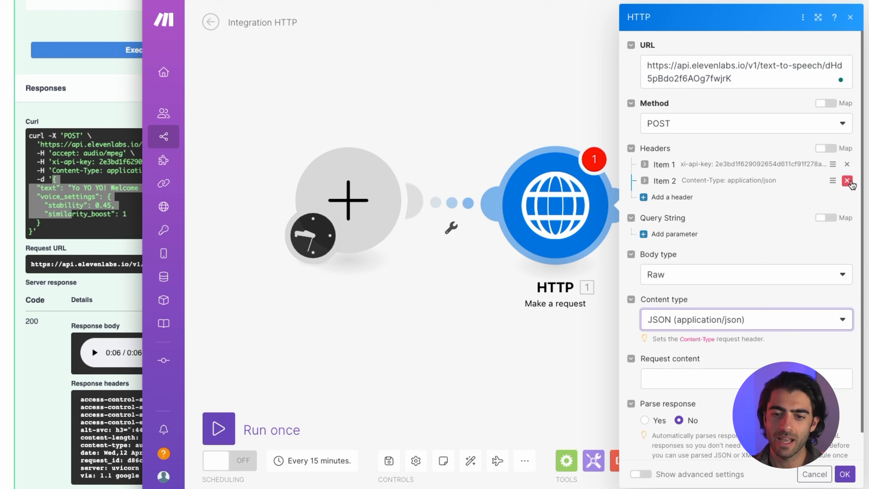
{"action": "left_click", "coordinate": [798, 316]}
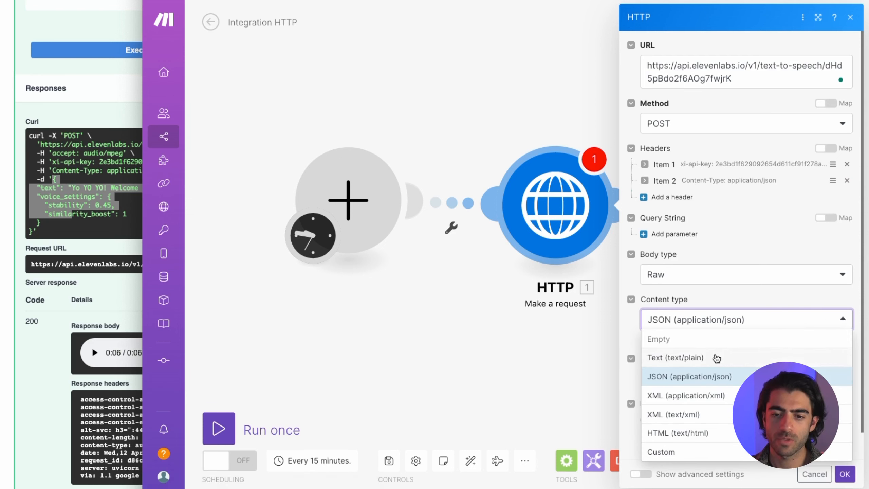
{"action": "left_click", "coordinate": [762, 284]}
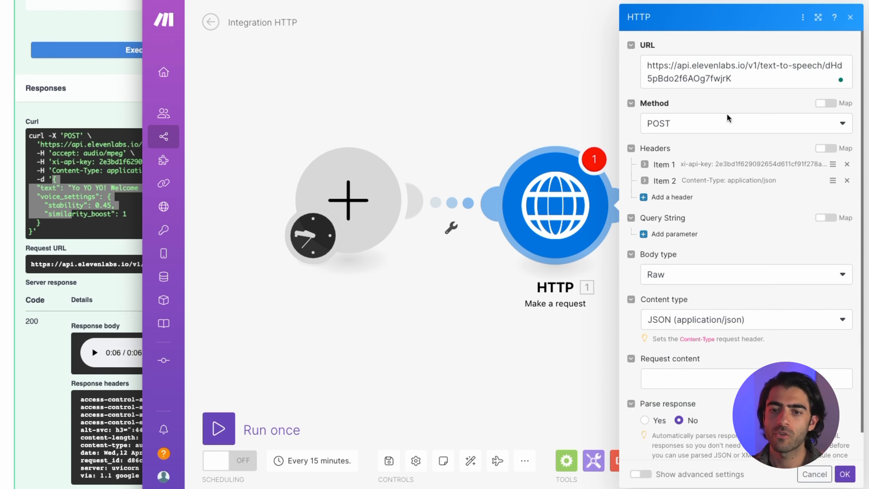
{"action": "left_click", "coordinate": [847, 183]}
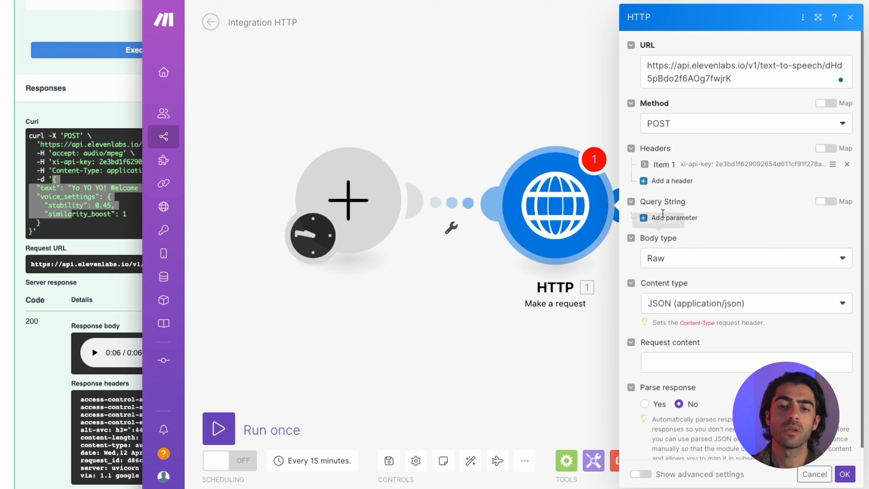
- Paste the curl example's JSON body into Request content
{"action": "scroll", "coordinate": [732, 291], "scroll_direction": "down", "scroll_amount": 1}
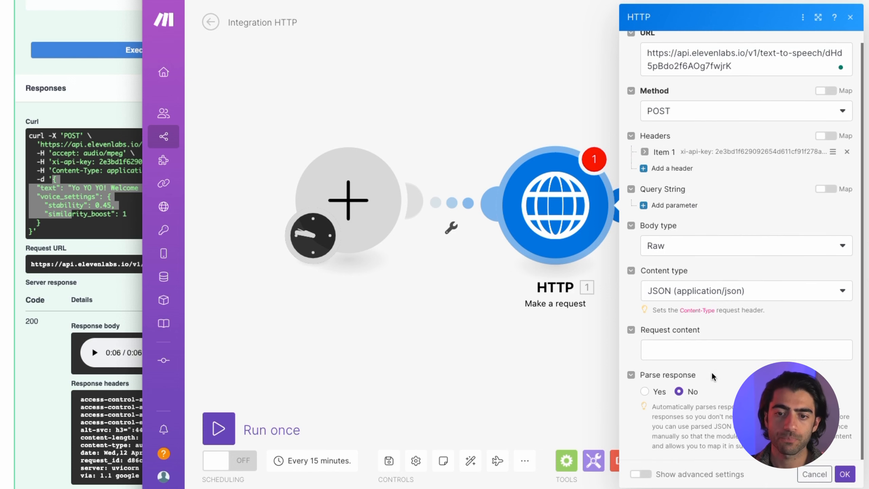
{"action": "left_click", "coordinate": [710, 355]}
{"action": "left_click", "coordinate": [52, 188]}
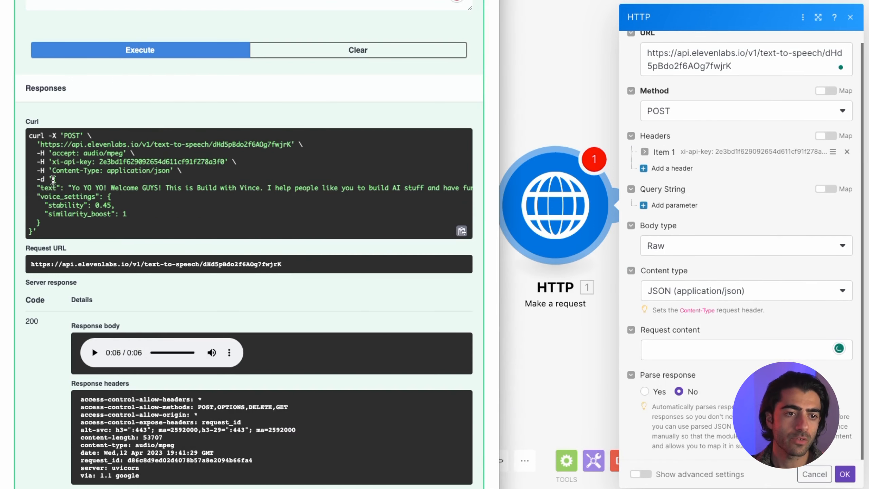
{"action": "left_click_drag", "start_coordinate": [53, 179], "coordinate": [60, 223]}
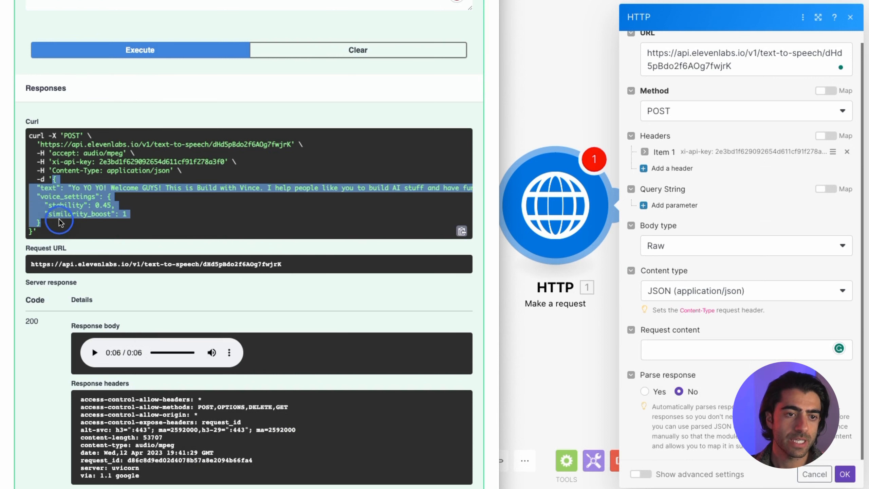
{"action": "left_click", "coordinate": [713, 349]}
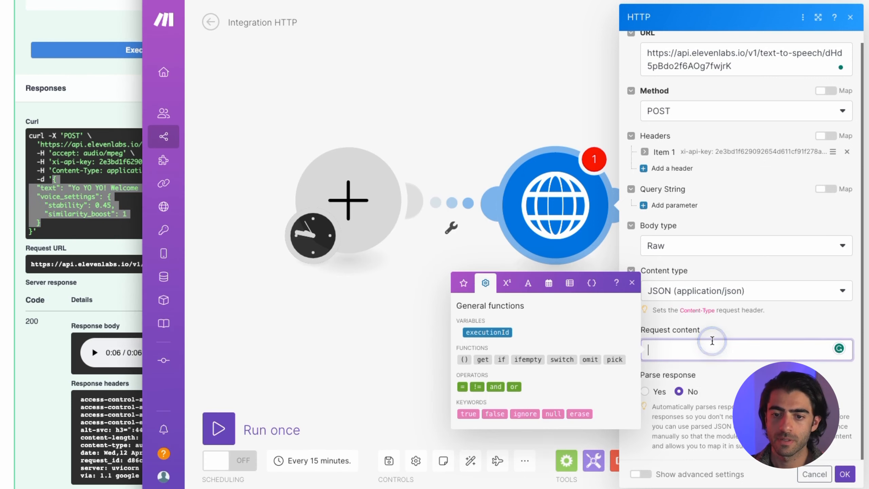
{"action": "key", "text": "ctrl+v"}
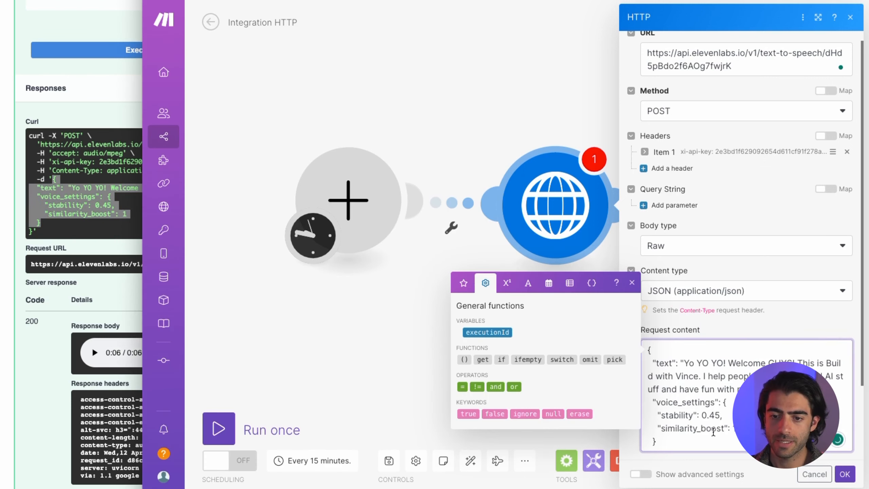
- Add the missing closing brace to the JSON body and set Parse response to Yes
{"action": "left_click", "coordinate": [652, 349]}
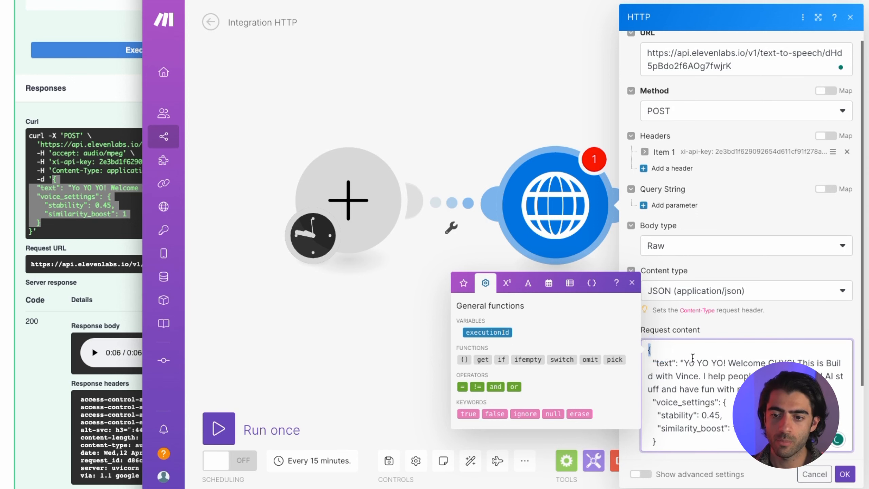
{"action": "scroll", "coordinate": [695, 355], "scroll_direction": "down", "scroll_amount": 3}
{"action": "left_click", "coordinate": [676, 262]}
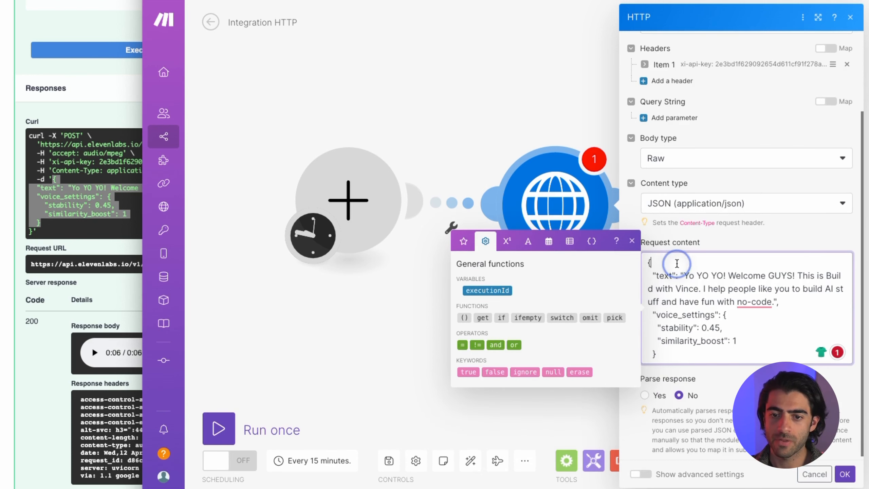
{"action": "left_click", "coordinate": [721, 316]}
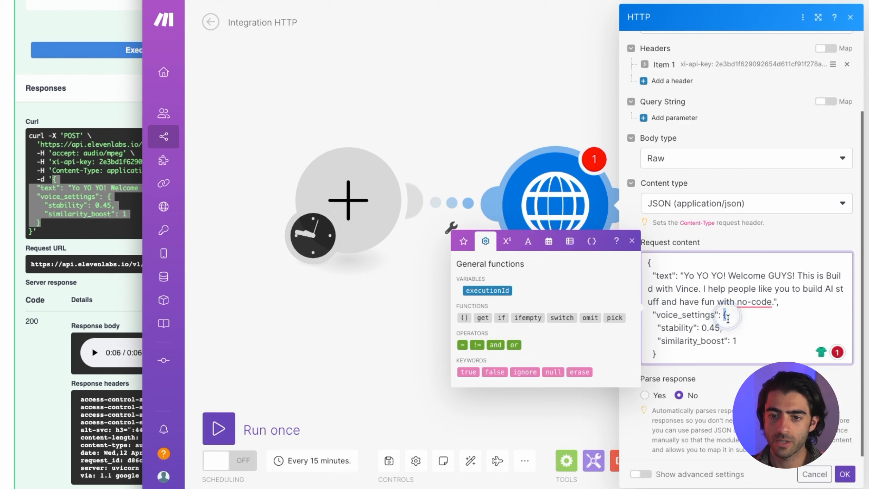
{"action": "left_click", "coordinate": [674, 352]}
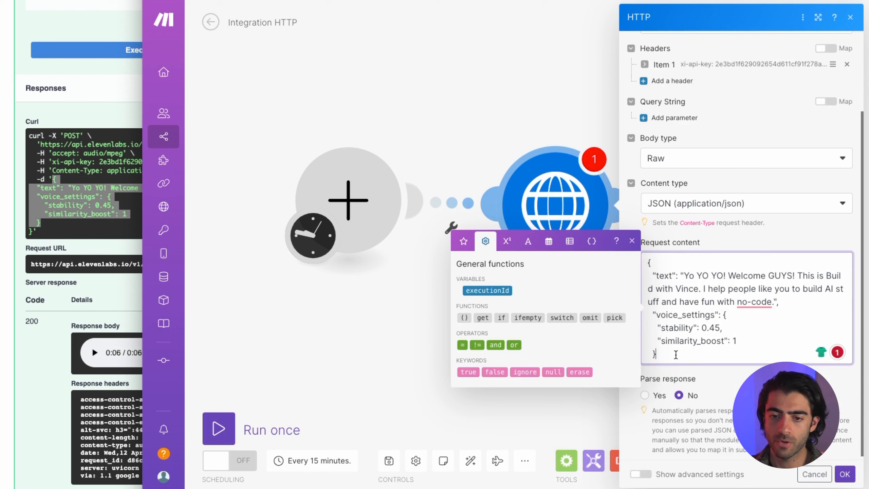
{"action": "type", "text": "}"}
{"action": "left_click", "coordinate": [734, 371]}
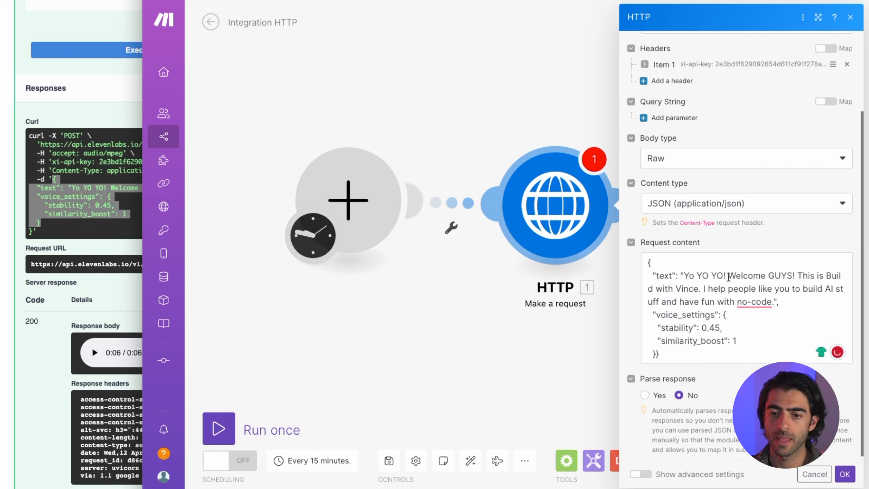
{"action": "scroll", "coordinate": [661, 390], "scroll_direction": "down", "scroll_amount": 1}
{"action": "left_click", "coordinate": [657, 393]}
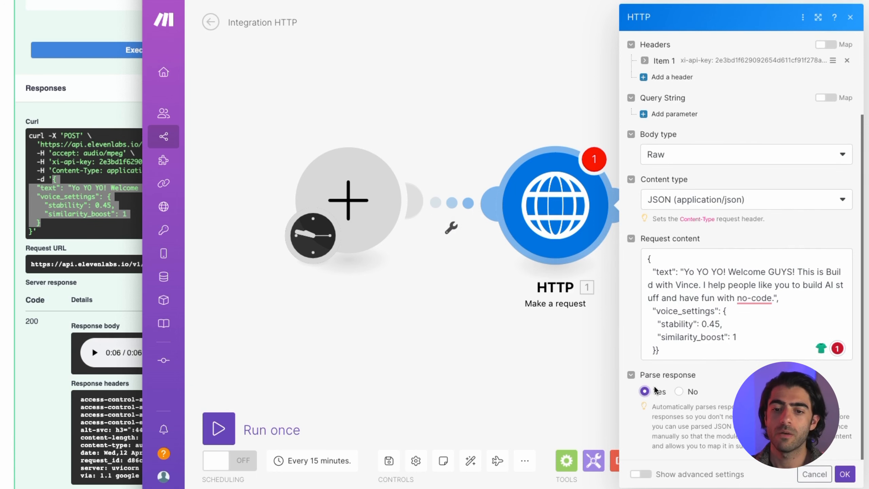
- Close the HTTP settings and run only the HTTP module
{"action": "left_click", "coordinate": [845, 475]}
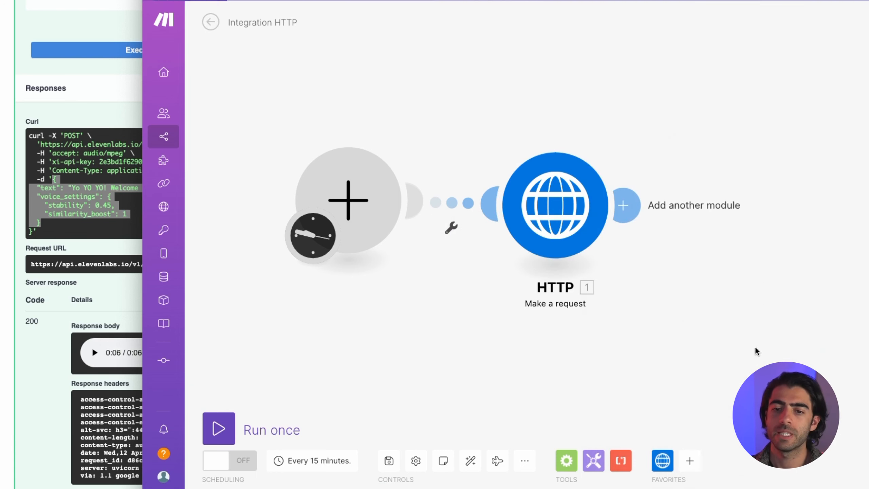
{"action": "right_click", "coordinate": [518, 226]}
{"action": "left_click", "coordinate": [598, 255]}
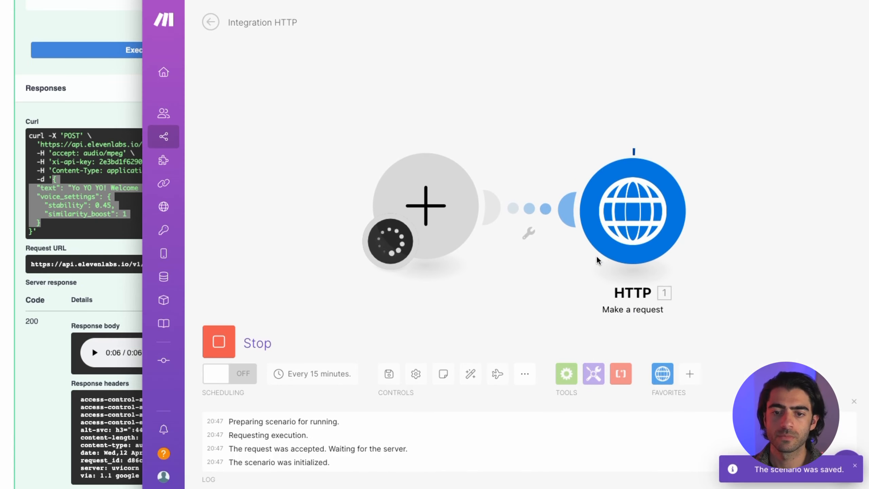
- Verify the output shows status 200 and binary audio Data, then add a module after HTTP
{"action": "left_click", "coordinate": [693, 151]}
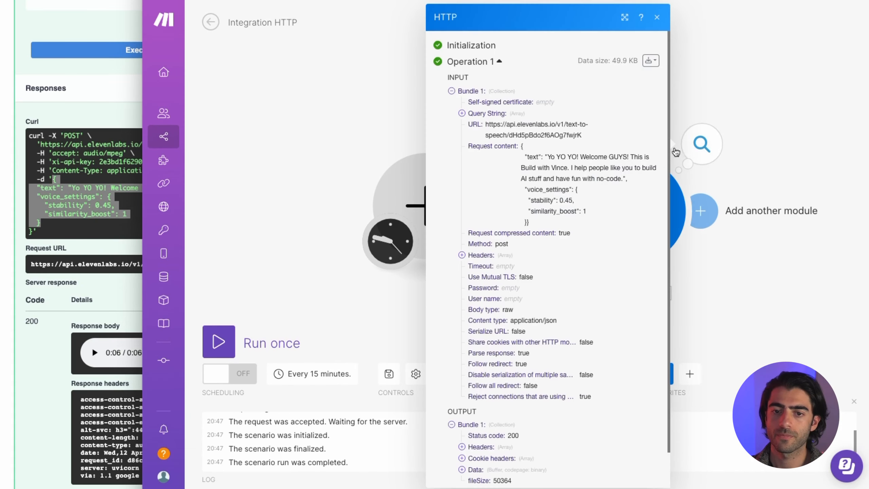
{"action": "scroll", "coordinate": [534, 113], "scroll_direction": "down", "scroll_amount": 1}
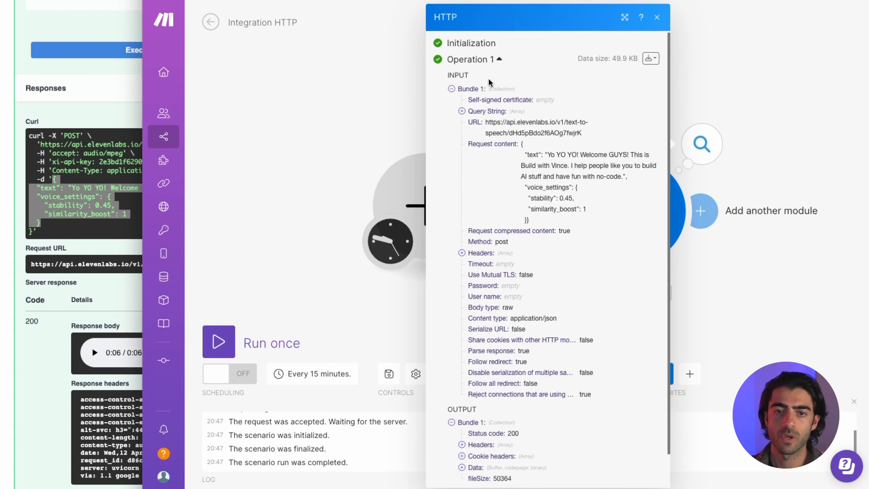
{"action": "scroll", "coordinate": [564, 339], "scroll_direction": "down", "scroll_amount": 1}
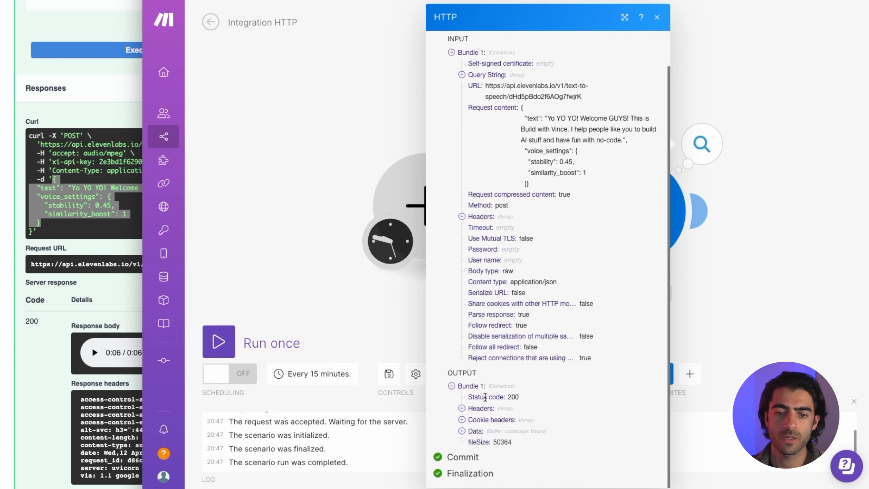
{"action": "left_click_drag", "start_coordinate": [508, 397], "coordinate": [552, 394]}
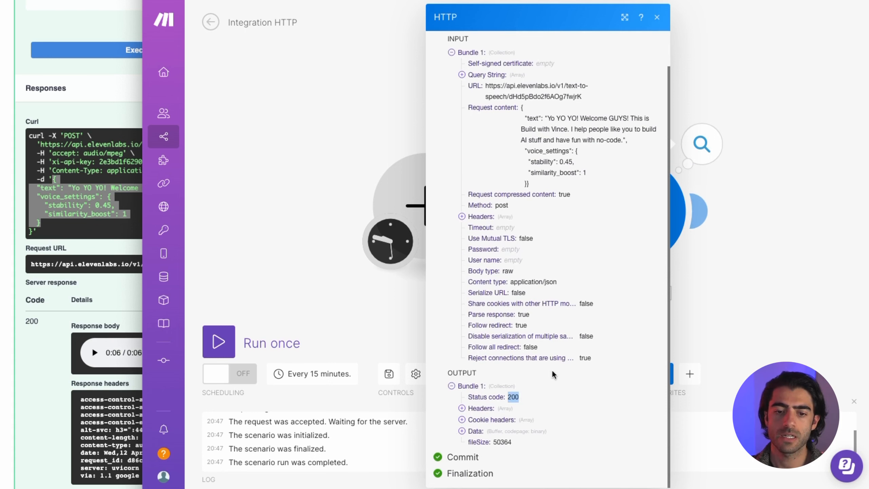
{"action": "left_click", "coordinate": [476, 431]}
{"action": "scroll", "coordinate": [555, 372], "scroll_direction": "down", "scroll_amount": 2}
{"action": "scroll", "coordinate": [556, 367], "scroll_direction": "down", "scroll_amount": 1}
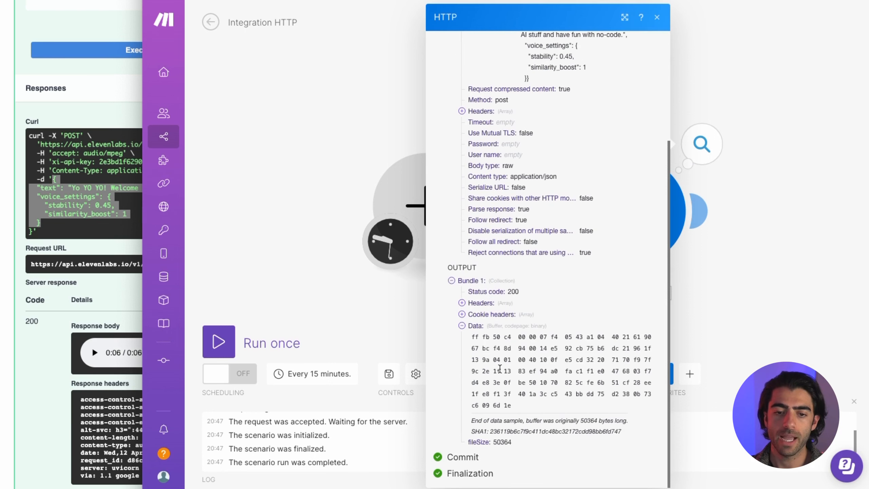
{"action": "mouse_move", "coordinate": [471, 335]}
{"action": "left_mouse_down"}
{"action": "mouse_move", "coordinate": [521, 405]}
{"action": "mouse_move", "coordinate": [477, 380]}
{"action": "mouse_move", "coordinate": [464, 335]}
{"action": "left_mouse_up"}
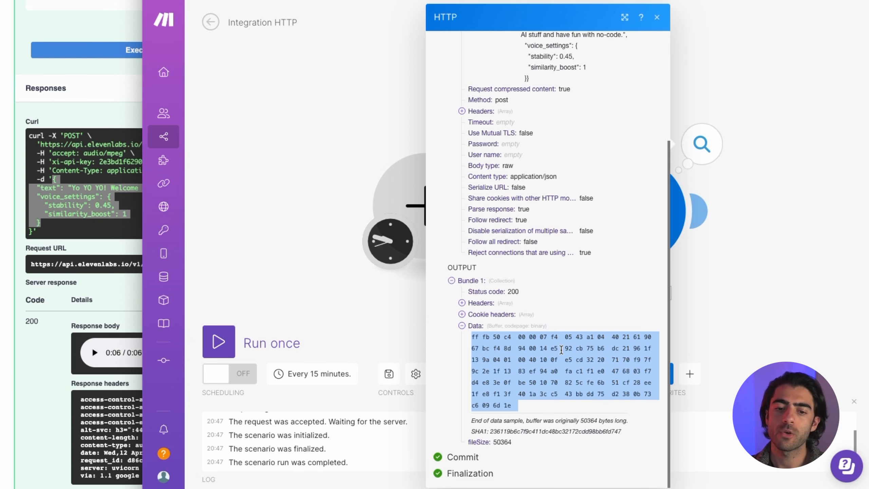
{"action": "left_click", "coordinate": [760, 243]}
{"action": "left_click", "coordinate": [480, 226]}
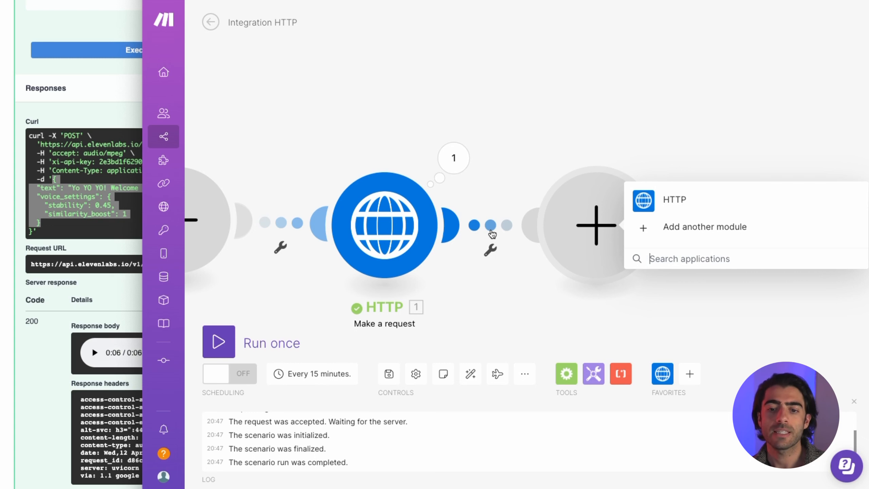
- Add a Google Drive 'Upload a File' module
{"action": "type", "text": "google drive"}
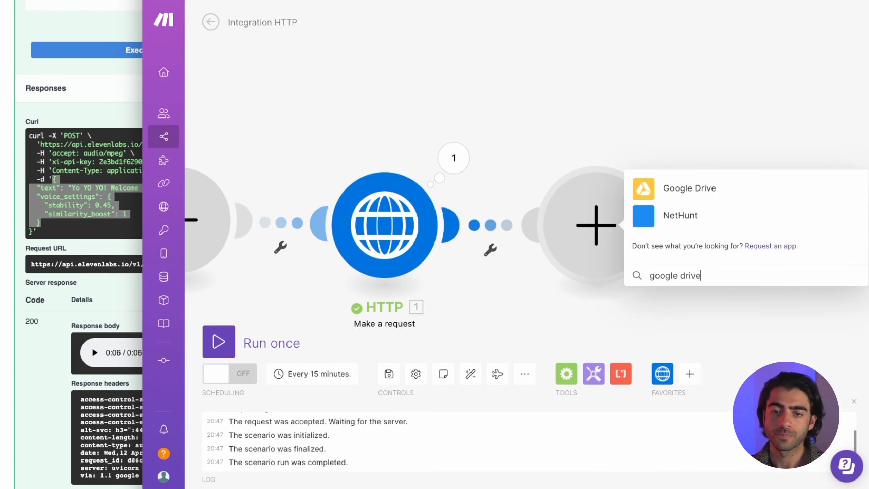
{"action": "left_click", "coordinate": [763, 180]}
{"action": "left_click", "coordinate": [692, 324]}
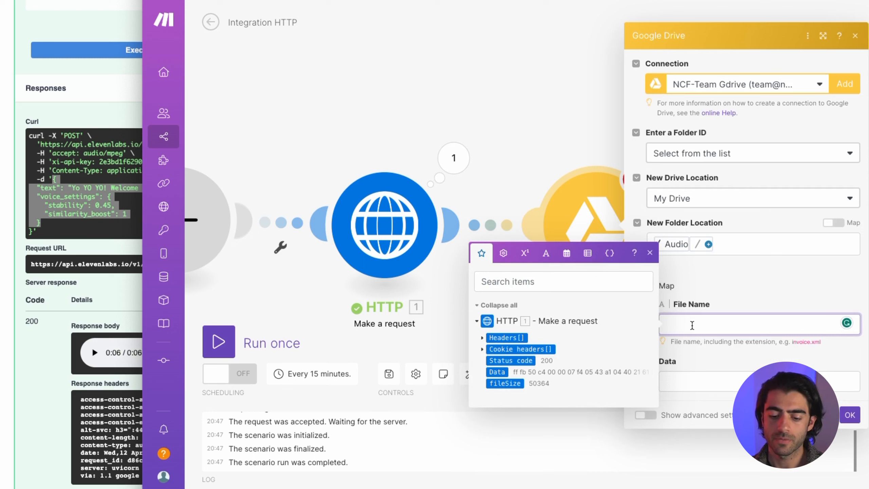
- Name the upload vince-test.mp3, map the HTTP Data into it, save, and run the scenario
{"action": "type", "text": "vince-test"}
{"action": "key", "text": "Return"}
{"action": "key", "text": "BackSpace"}
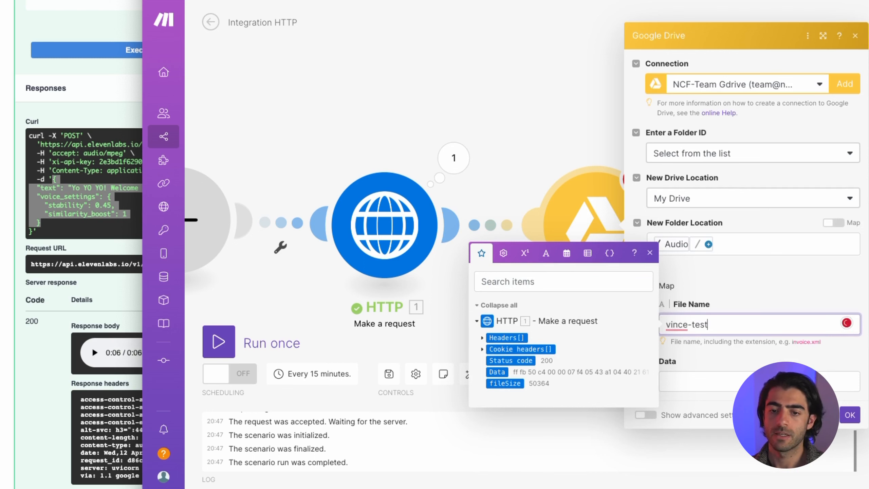
{"action": "type", "text": ".mp"}
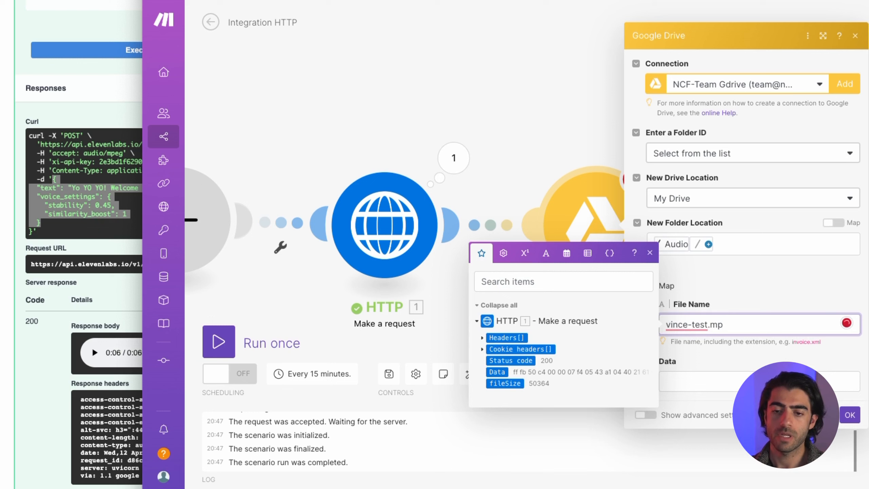
{"action": "type", "text": "3"}
{"action": "left_click", "coordinate": [734, 376]}
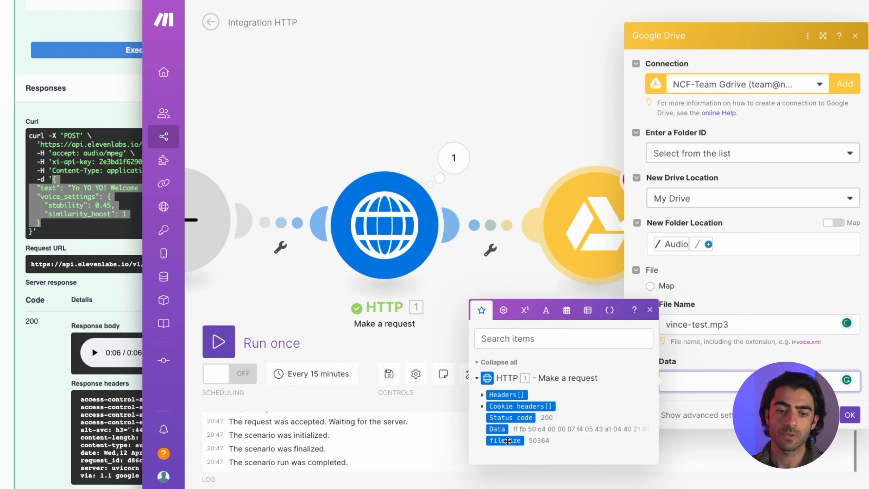
{"action": "left_click", "coordinate": [496, 429]}
{"action": "left_click", "coordinate": [851, 415]}
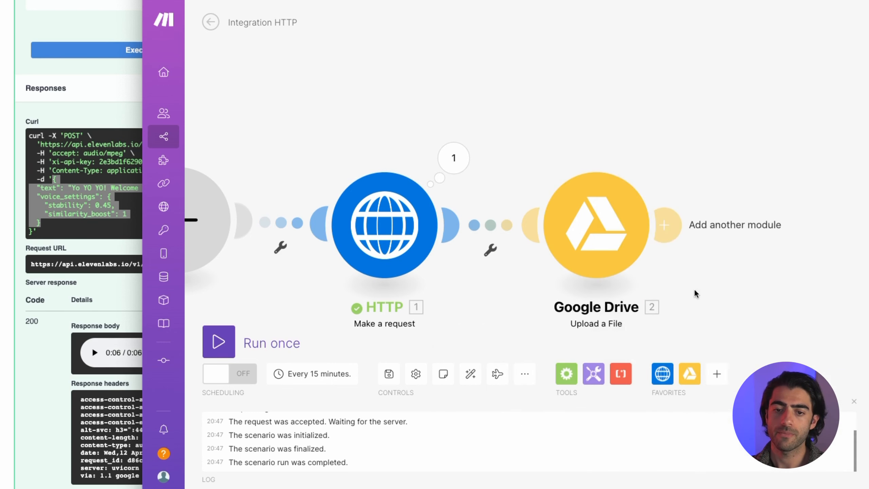
{"action": "left_click_drag", "start_coordinate": [694, 294], "coordinate": [687, 258]}
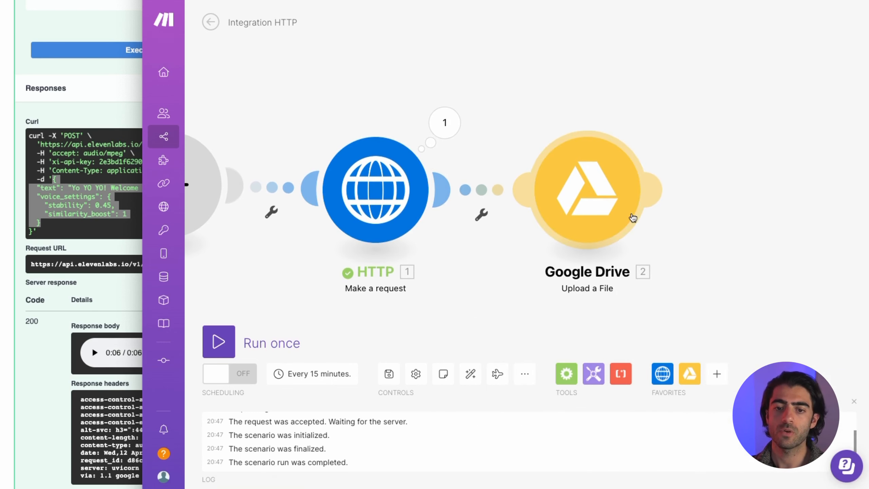
{"action": "left_click", "coordinate": [227, 339]}
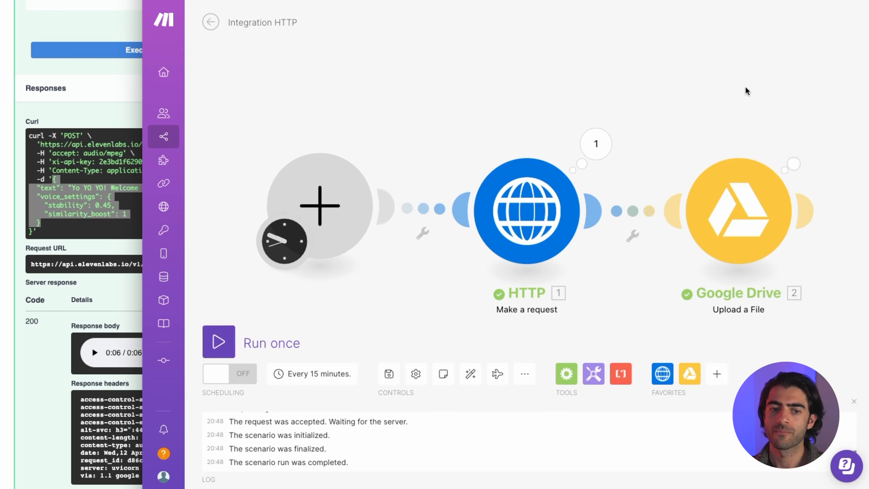
- Inspect the Google Drive upload's output from the completed run
{"action": "left_click_drag", "start_coordinate": [747, 91], "coordinate": [654, 76]}
{"action": "left_click", "coordinate": [720, 133]}
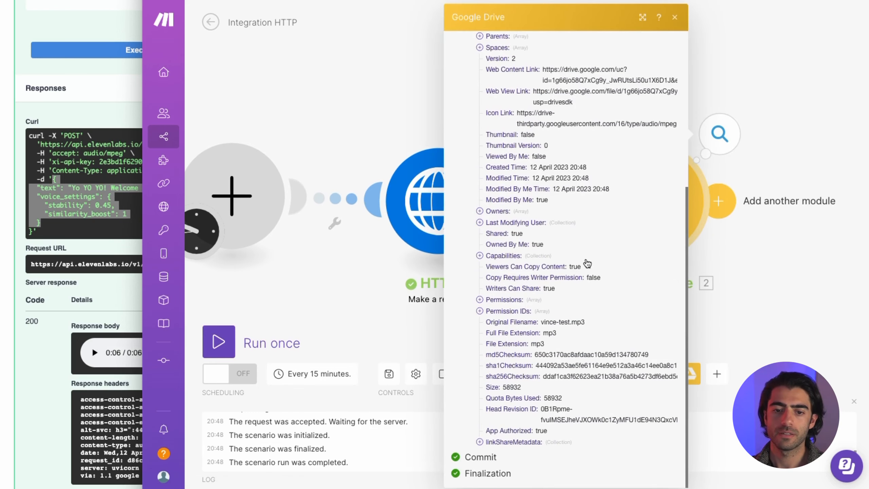
{"action": "left_click", "coordinate": [811, 120]}
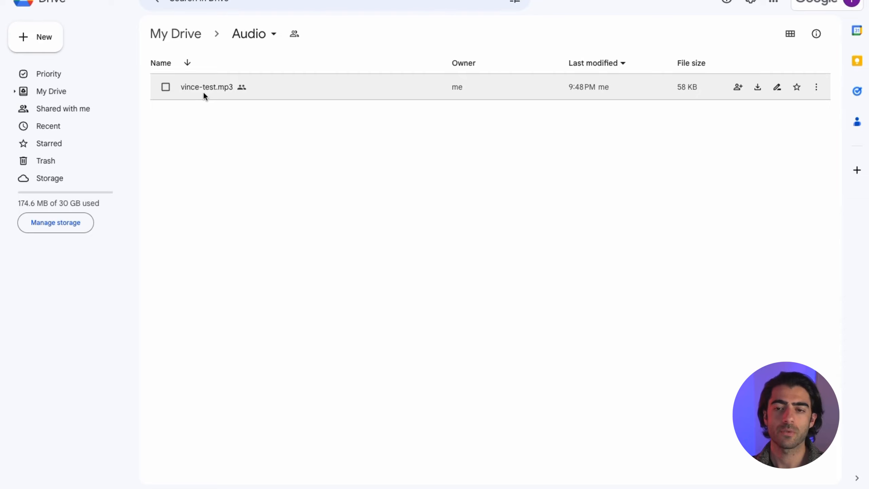
- Open vince-test.mp3 in Google Drive to play the generated speech
{"action": "double_click", "coordinate": [203, 87]}
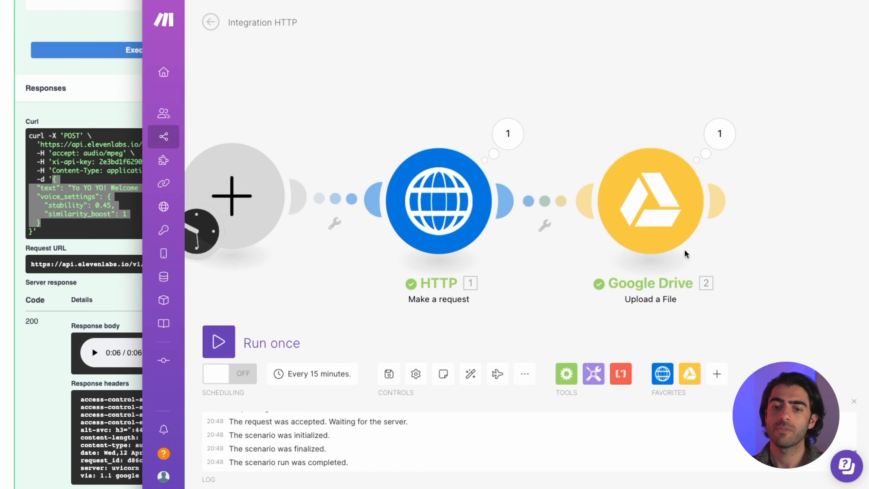
{"action": "left_click", "coordinate": [725, 147]}
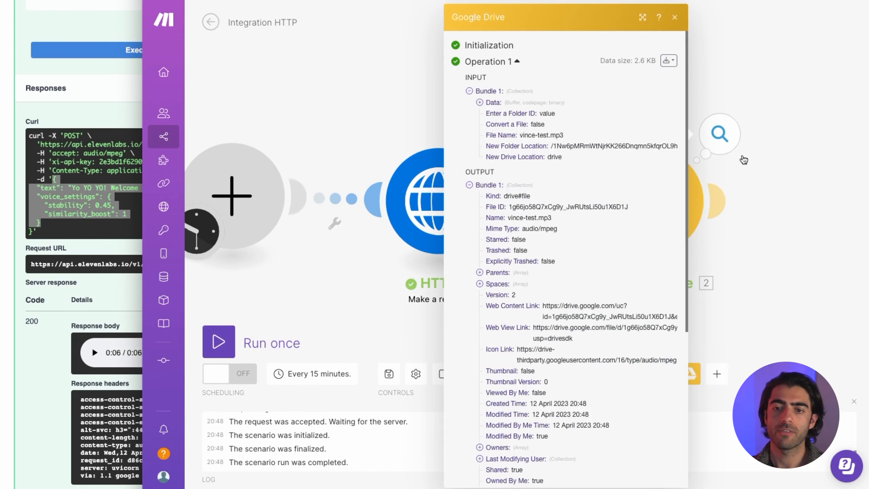
{"action": "left_click", "coordinate": [747, 167]}
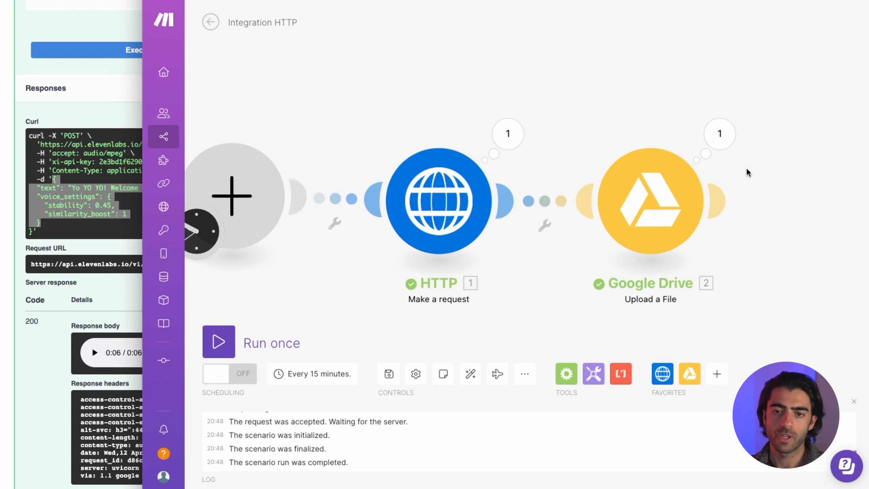
{"action": "left_click_drag", "start_coordinate": [550, 114], "coordinate": [571, 113]}
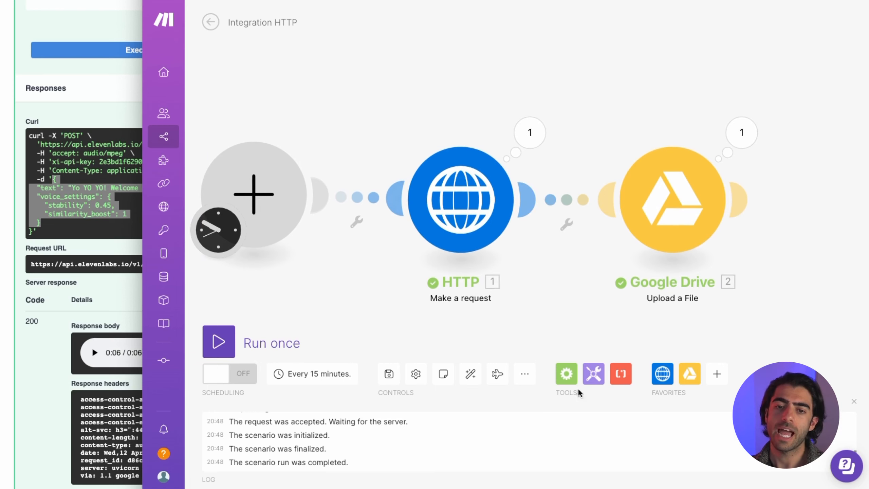
{"action": "left_click_drag", "start_coordinate": [652, 112], "coordinate": [679, 108]}
- Pick Airtable as the trigger app and review the Text for Audio records in Table 1
{"action": "left_click", "coordinate": [273, 166]}
{"action": "type", "text": "airtable"}
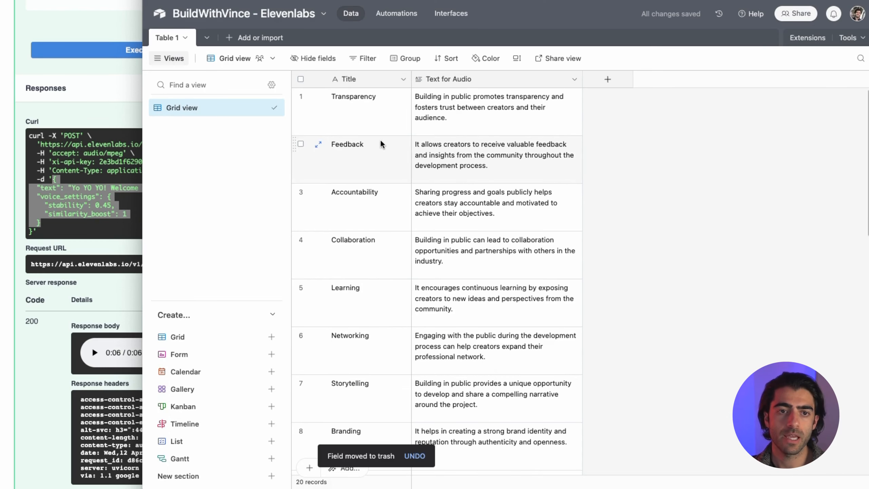
{"action": "left_click_drag", "start_coordinate": [371, 122], "coordinate": [487, 358]}
{"action": "left_click", "coordinate": [484, 194]}
{"action": "left_click", "coordinate": [485, 359]}
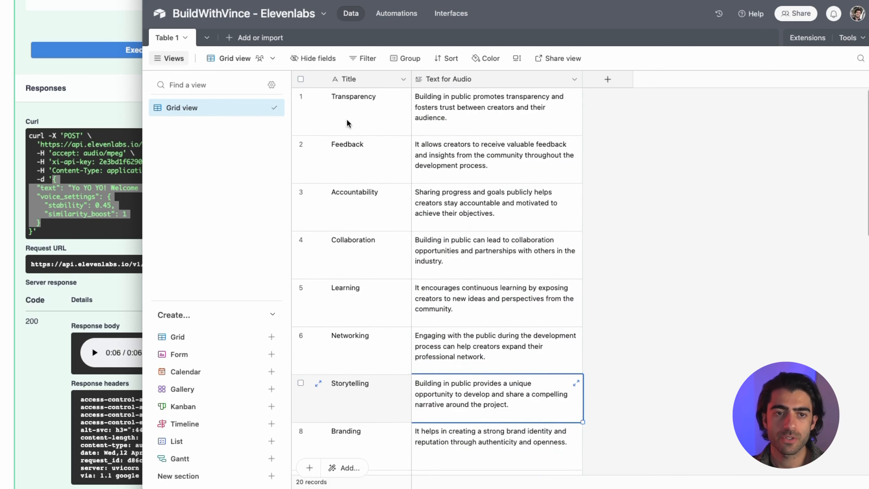
{"action": "key", "text": "super+Tab"}
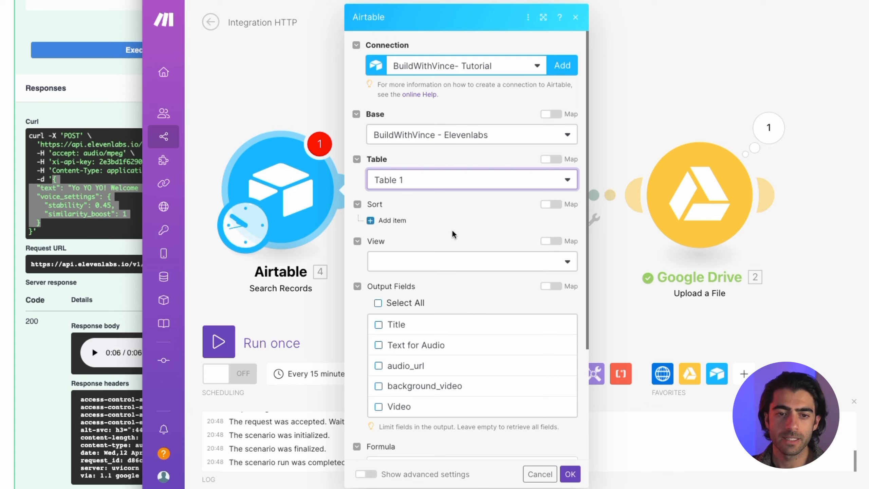
- Leave the Search Records view unset, save it, and run the Airtable module alone
{"action": "scroll", "coordinate": [463, 225], "scroll_direction": "down", "scroll_amount": 3}
{"action": "left_click", "coordinate": [397, 164]}
{"action": "left_click", "coordinate": [424, 189]}
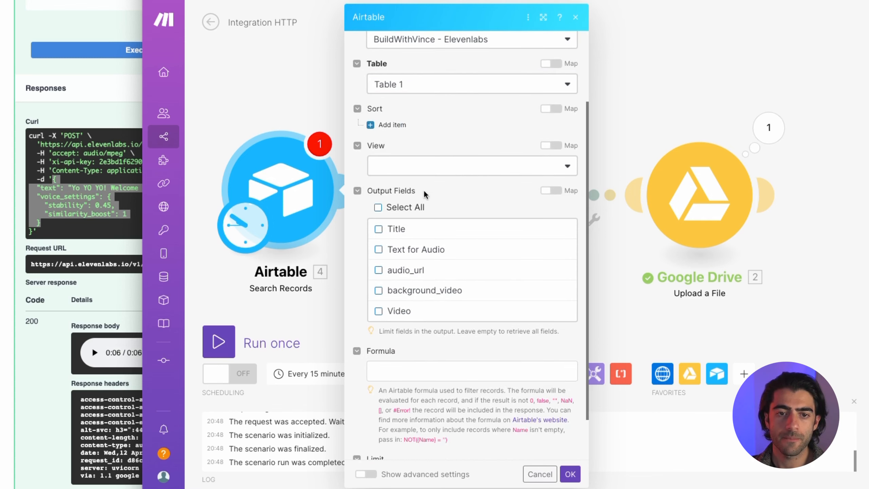
{"action": "scroll", "coordinate": [465, 322], "scroll_direction": "down", "scroll_amount": 2}
{"action": "left_click", "coordinate": [568, 479]}
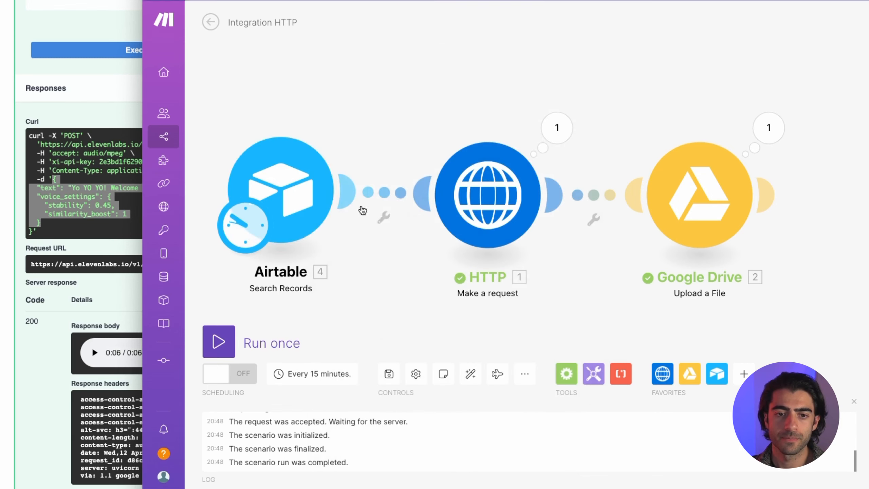
{"action": "right_click", "coordinate": [368, 207]}
{"action": "left_click", "coordinate": [370, 209]}
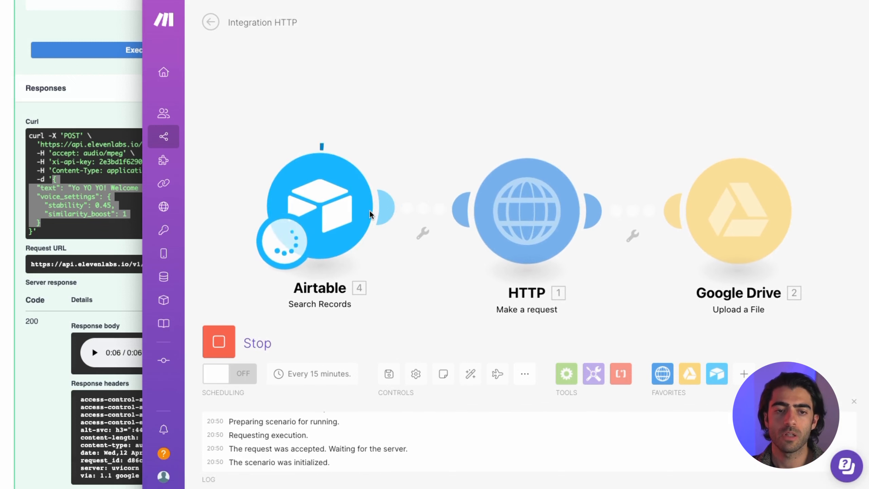
- Change the Airtable search's record limit to 1
{"action": "scroll", "coordinate": [524, 143], "scroll_direction": "down", "scroll_amount": 10}
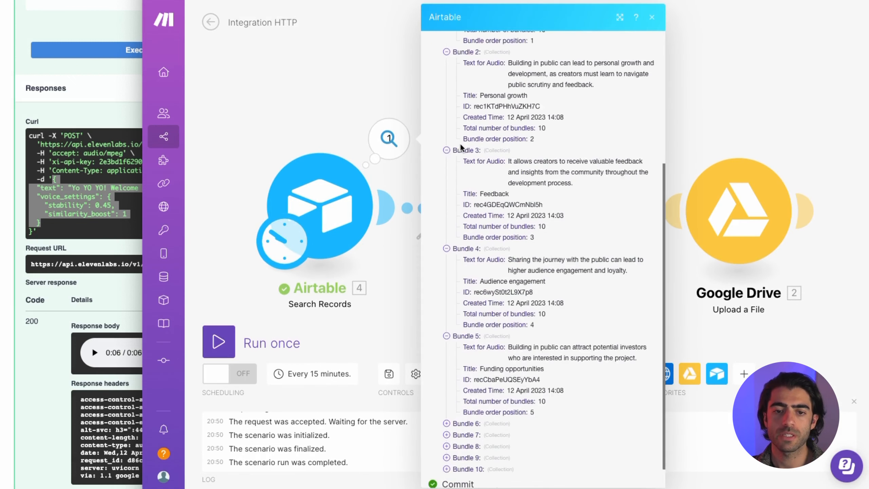
{"action": "left_click", "coordinate": [391, 290]}
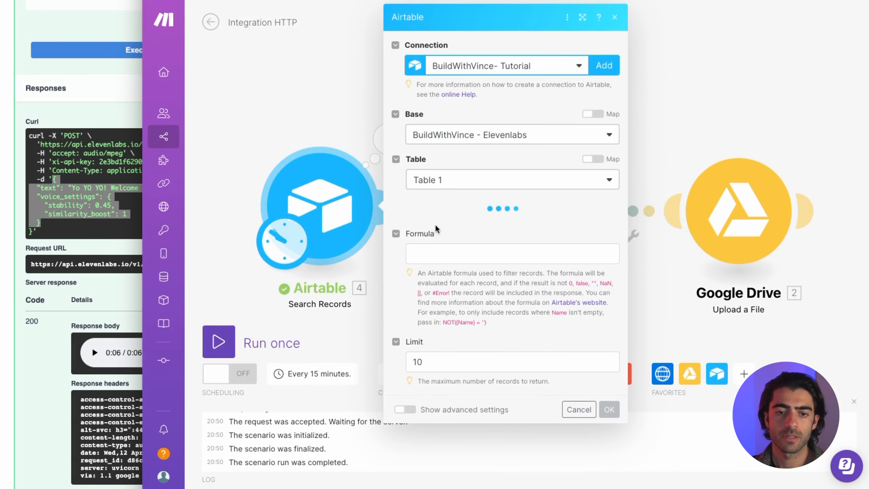
{"action": "left_click", "coordinate": [436, 364]}
{"action": "key", "text": "BackSpace"}
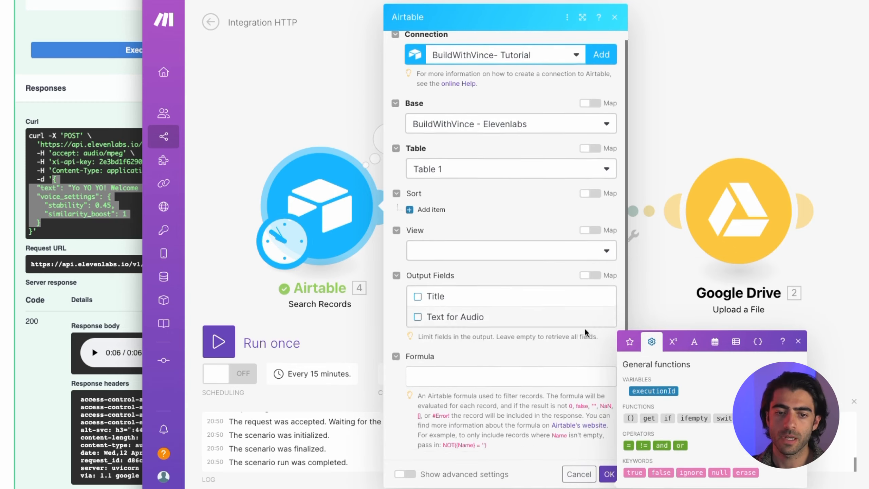
{"action": "left_click", "coordinate": [609, 472]}
- Rerun the Airtable module alone and confirm it returns only the Branding record's text
{"action": "right_click", "coordinate": [358, 195]}
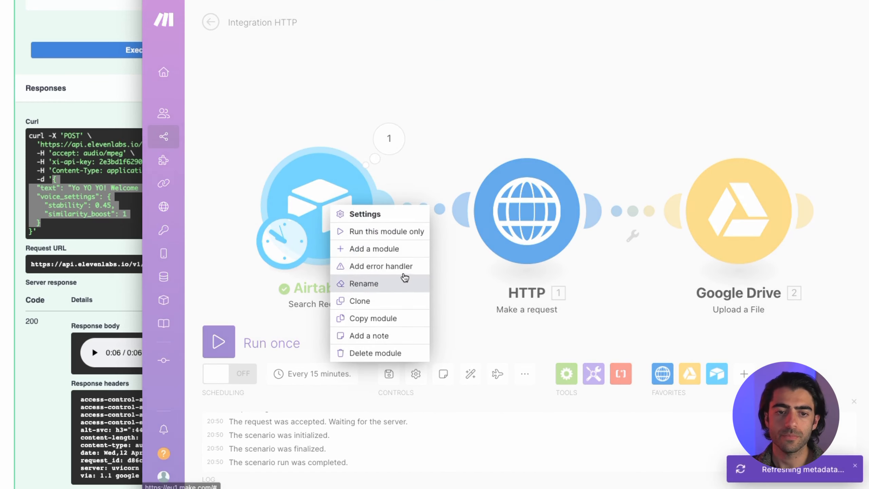
{"action": "left_click", "coordinate": [394, 232]}
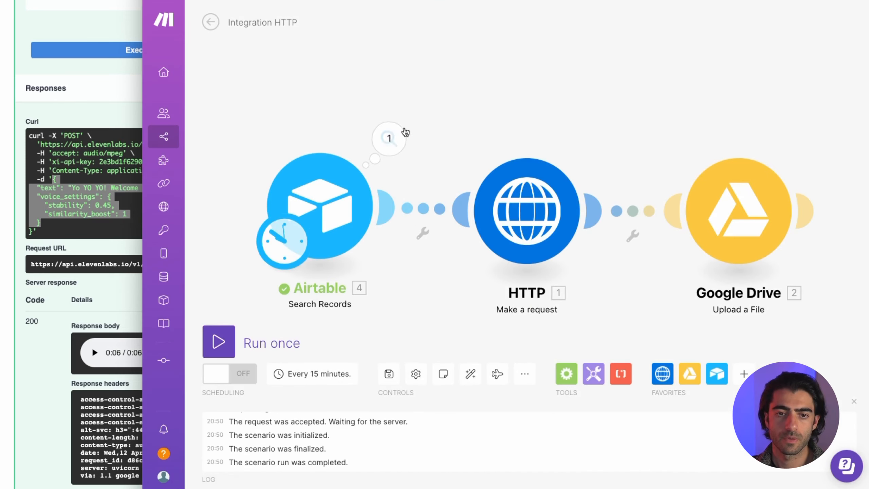
{"action": "left_click", "coordinate": [393, 136]}
{"action": "left_click_drag", "start_coordinate": [515, 171], "coordinate": [643, 185]}
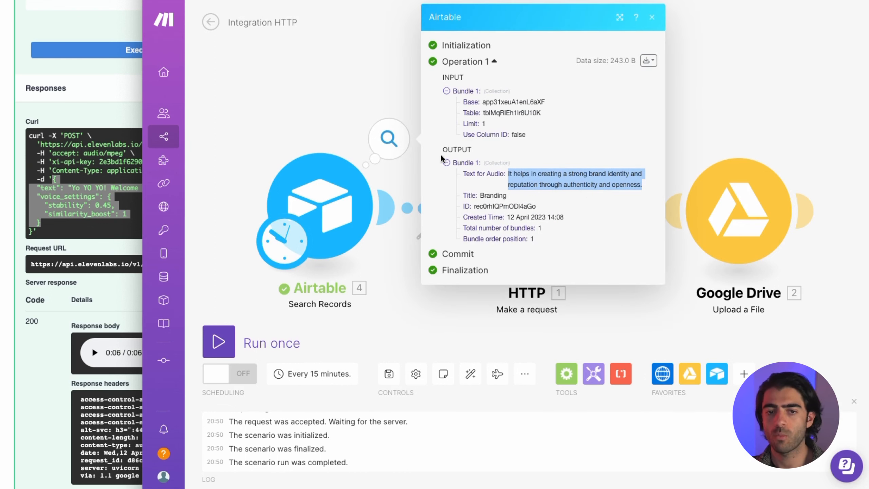
{"action": "left_click", "coordinate": [421, 93]}
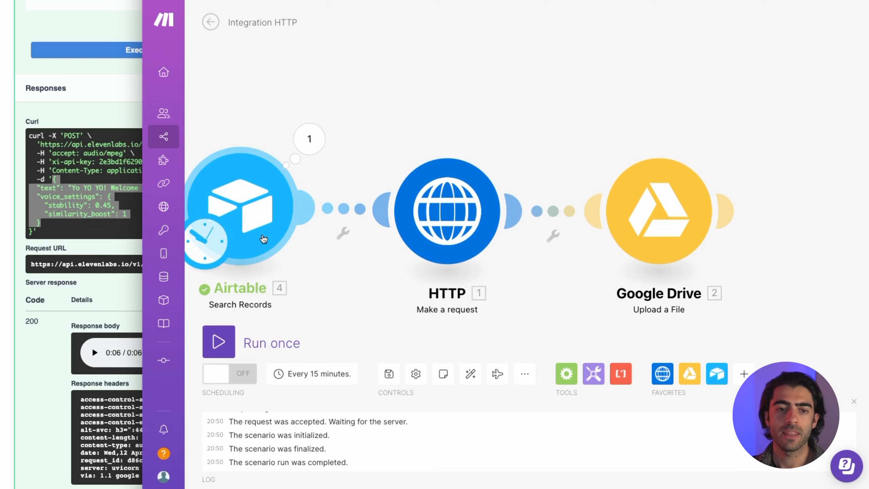
{"action": "left_click", "coordinate": [441, 234]}
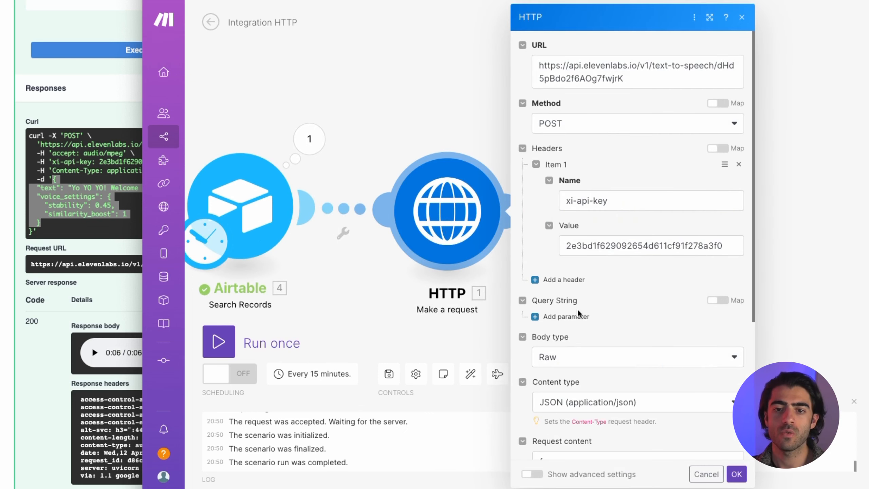
- Replace the HTTP body's fixed "text" sentence with the mapped '4. Text for Audio' value
{"action": "scroll", "coordinate": [641, 237], "scroll_direction": "down", "scroll_amount": 3}
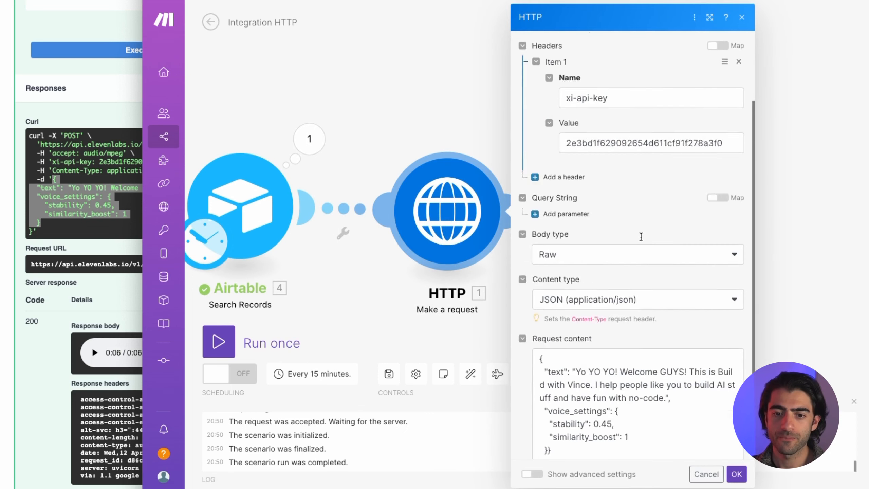
{"action": "scroll", "coordinate": [641, 237], "scroll_direction": "down", "scroll_amount": 3}
{"action": "left_click_drag", "start_coordinate": [576, 272], "coordinate": [671, 298]}
{"action": "key", "text": "BackSpace"}
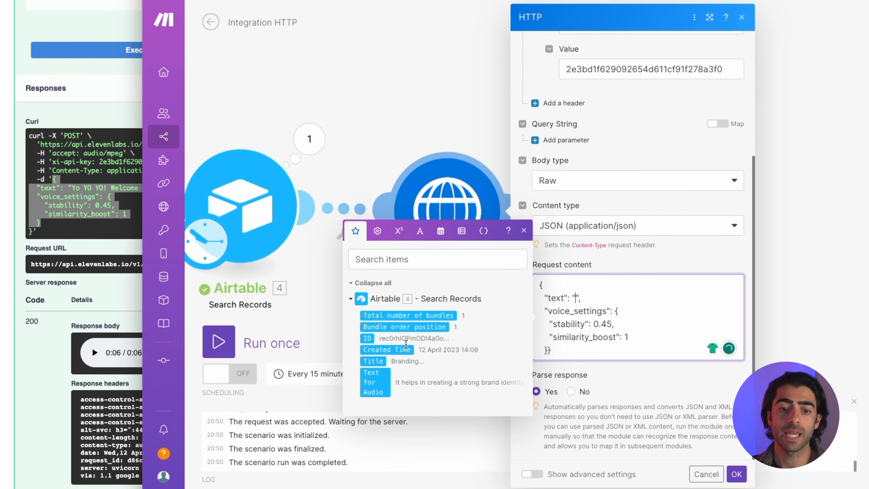
{"action": "left_click", "coordinate": [376, 382]}
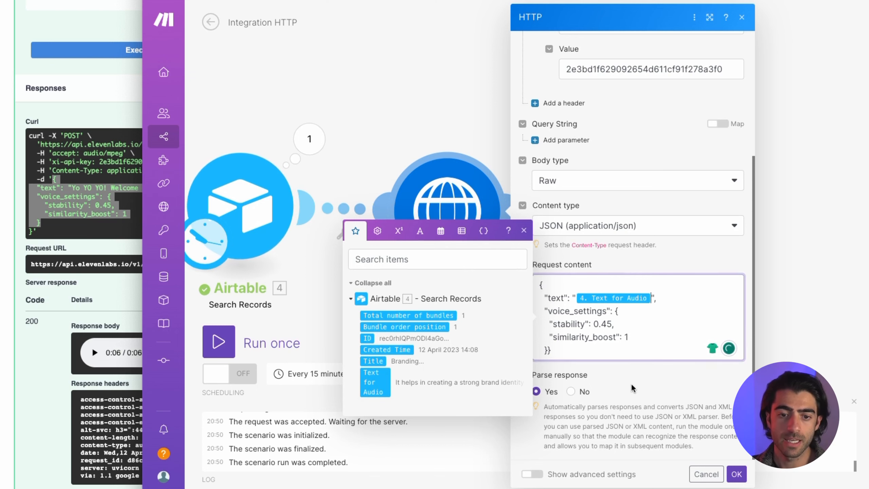
{"action": "left_click", "coordinate": [654, 375]}
{"action": "left_click", "coordinate": [736, 474]}
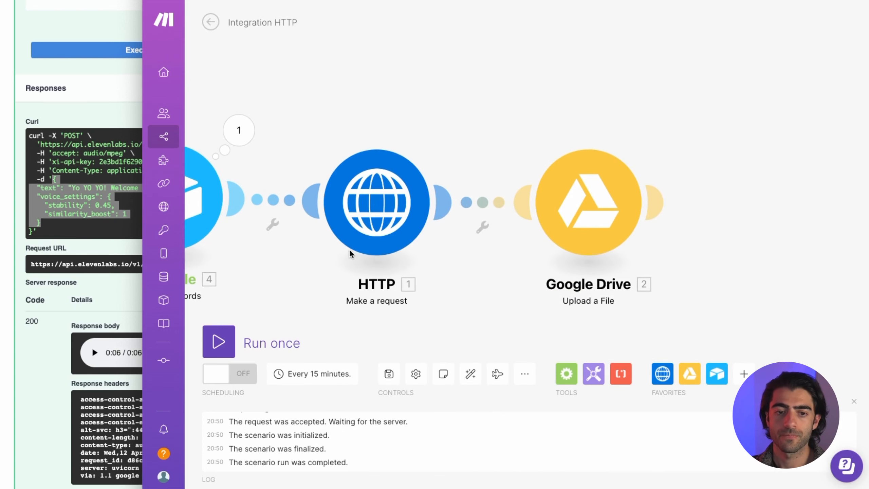
- Run the full scenario once, with Airtable, HTTP and Google Drive each succeeding
{"action": "left_click", "coordinate": [219, 341]}
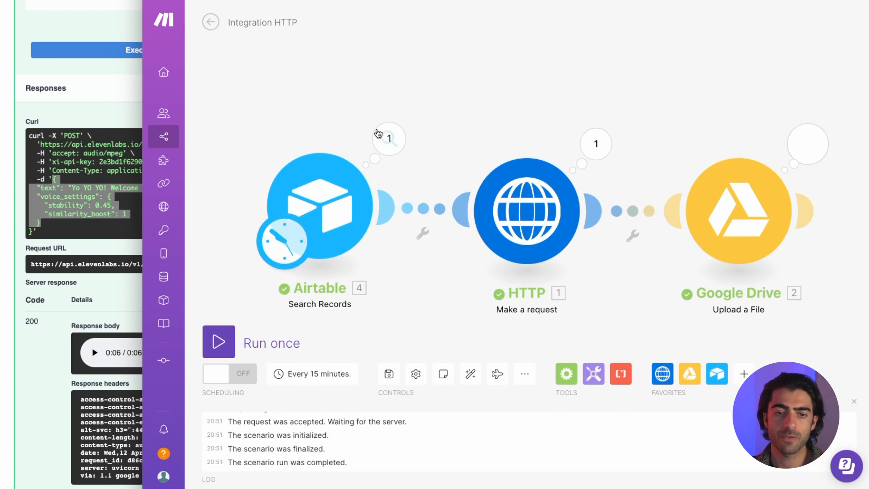
{"action": "scroll", "coordinate": [501, 109], "scroll_direction": "right", "scroll_amount": 5}
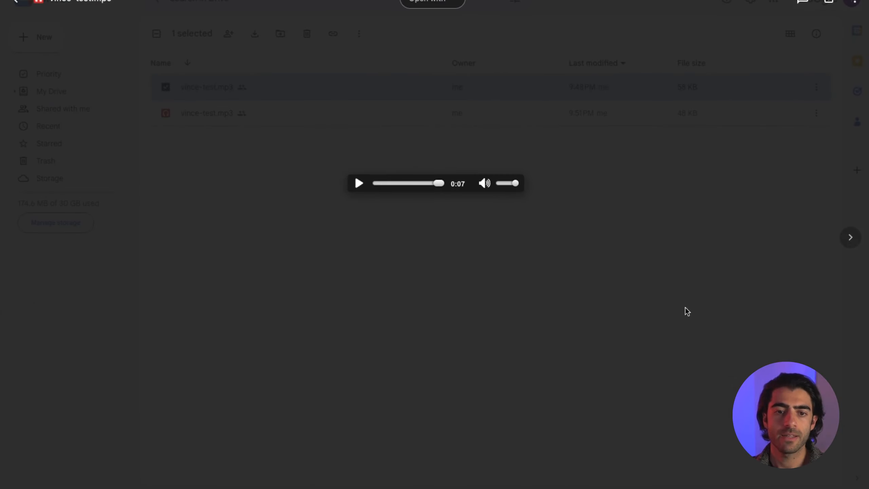
- Play the new 48 KB vince-test.mp3 from 9:51 PM in Drive's preview
{"action": "left_click", "coordinate": [549, 252]}
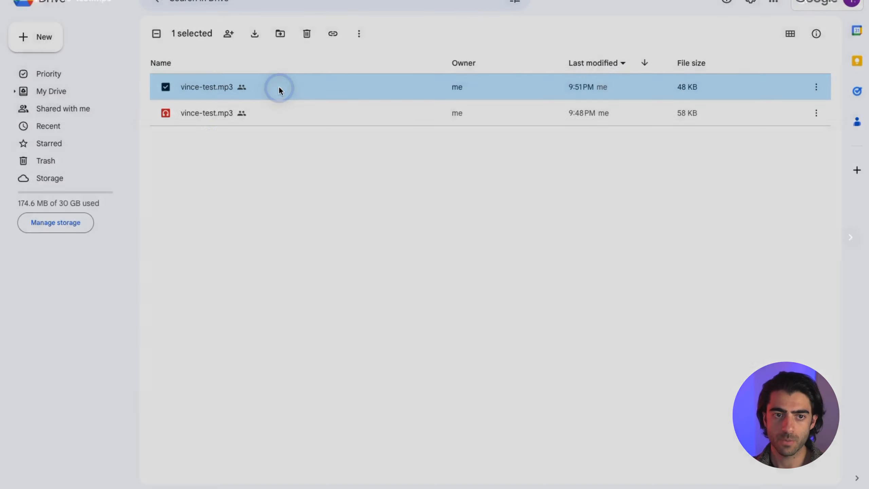
{"action": "double_click", "coordinate": [279, 87]}
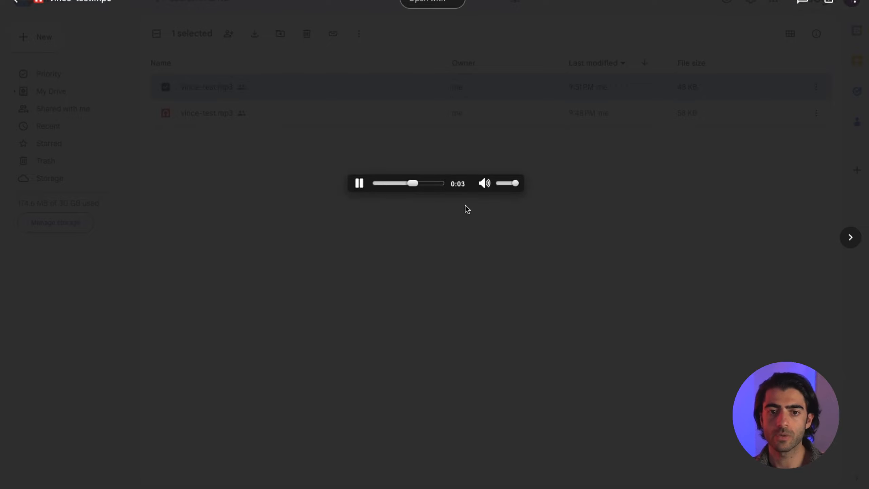
{"action": "left_click", "coordinate": [565, 257]}
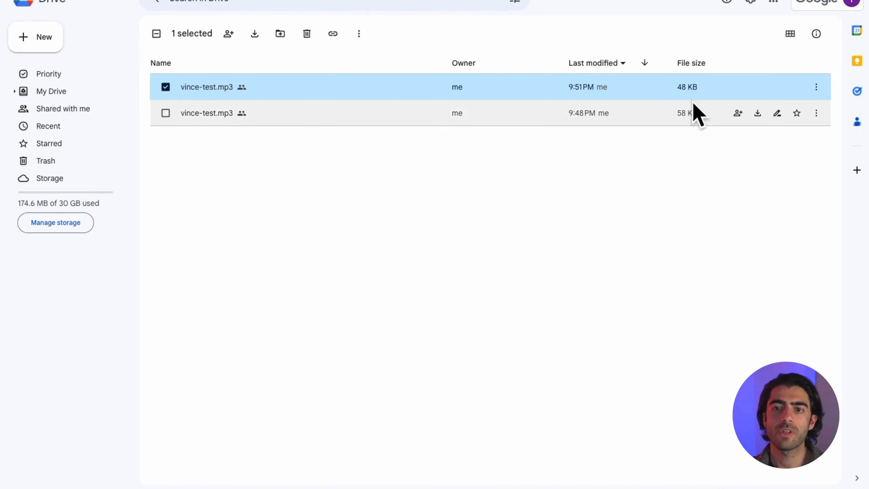
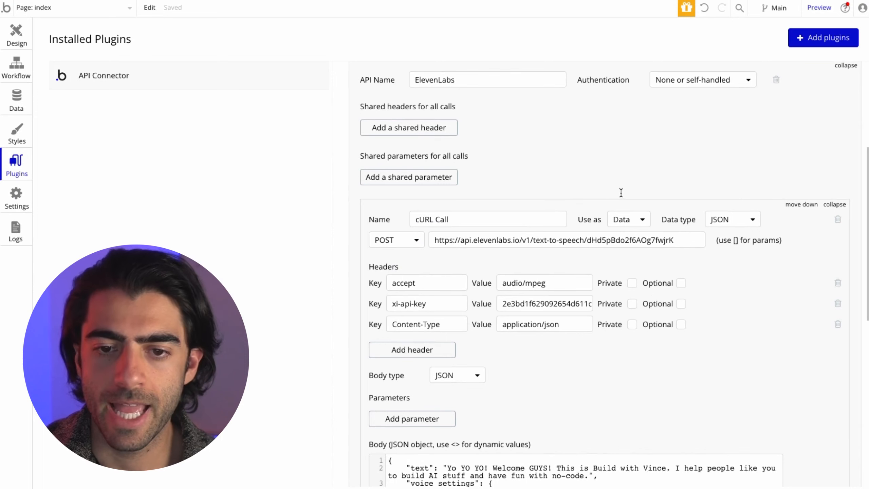
- Replace the hardcoded welcome sentence in the cURL Call's JSON body with a <text> parameter
{"action": "scroll", "coordinate": [553, 297], "scroll_direction": "down", "scroll_amount": 2}
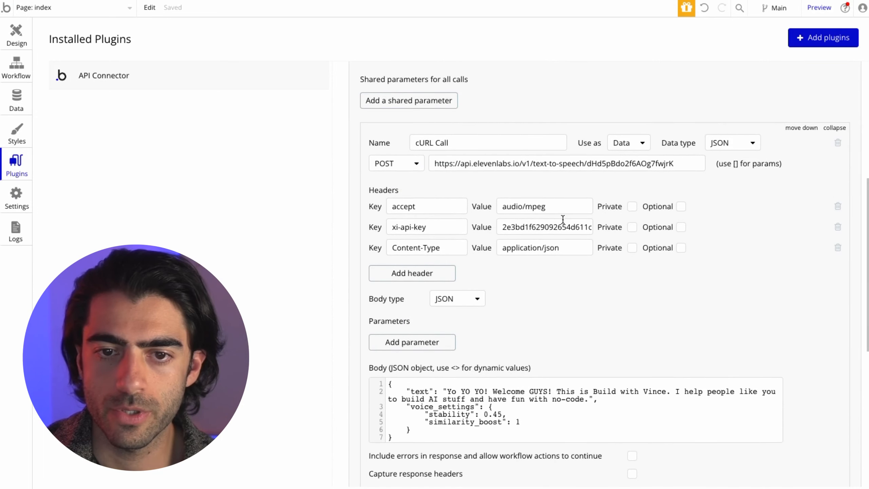
{"action": "scroll", "coordinate": [583, 310], "scroll_direction": "down", "scroll_amount": 2}
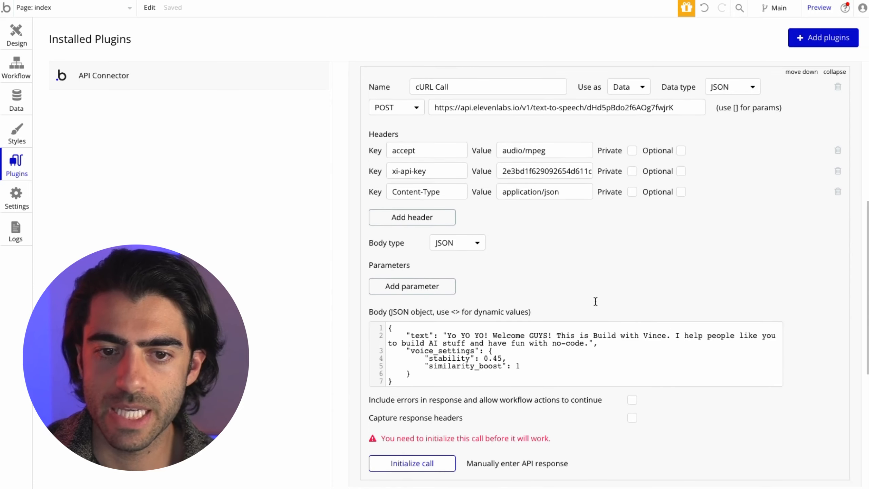
{"action": "left_click", "coordinate": [446, 333]}
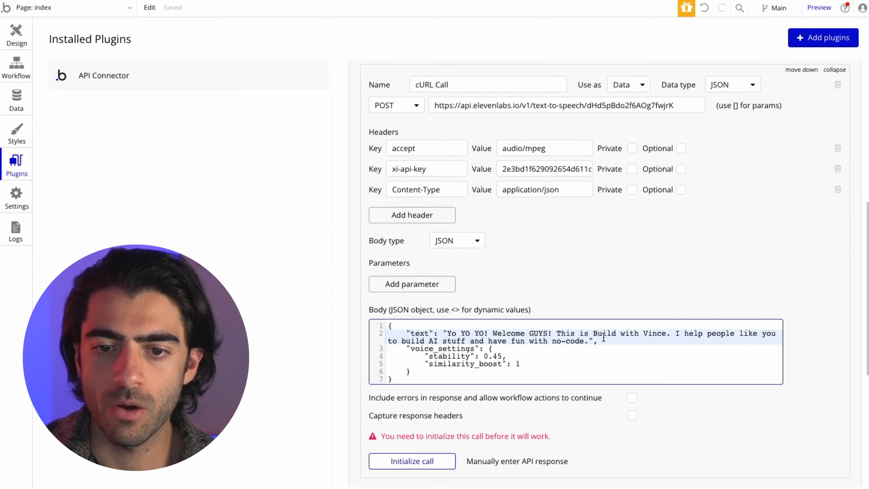
{"action": "left_click", "coordinate": [590, 340], "text": "shift"}
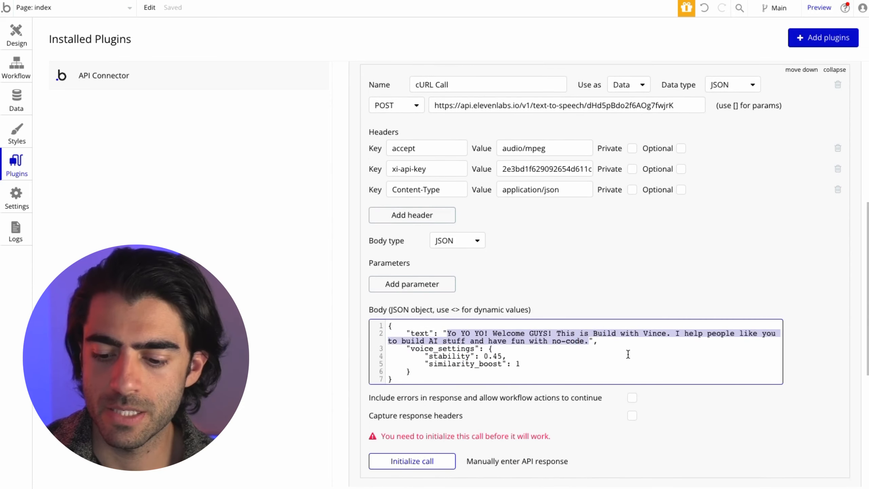
{"action": "type", "text": "<text>"}
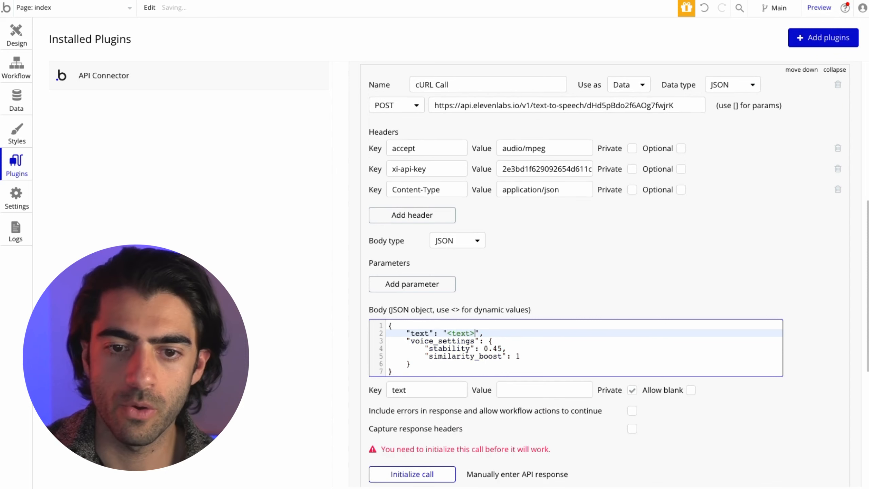
{"action": "scroll", "coordinate": [571, 322], "scroll_direction": "down", "scroll_amount": 1}
{"action": "left_click", "coordinate": [493, 325]}
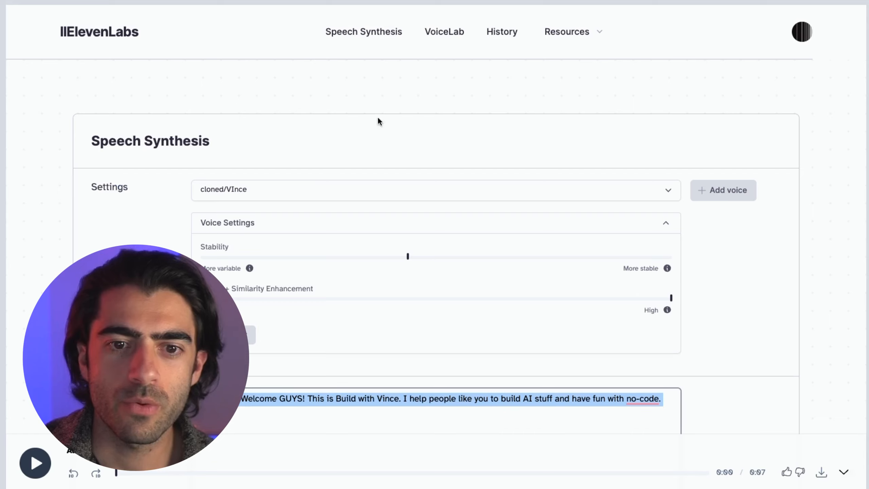
- Start a new voice through VoiceLab's Add Voice > Voice Design
{"action": "left_click", "coordinate": [332, 144]}
{"action": "left_click", "coordinate": [319, 194]}
{"action": "left_click", "coordinate": [574, 149]}
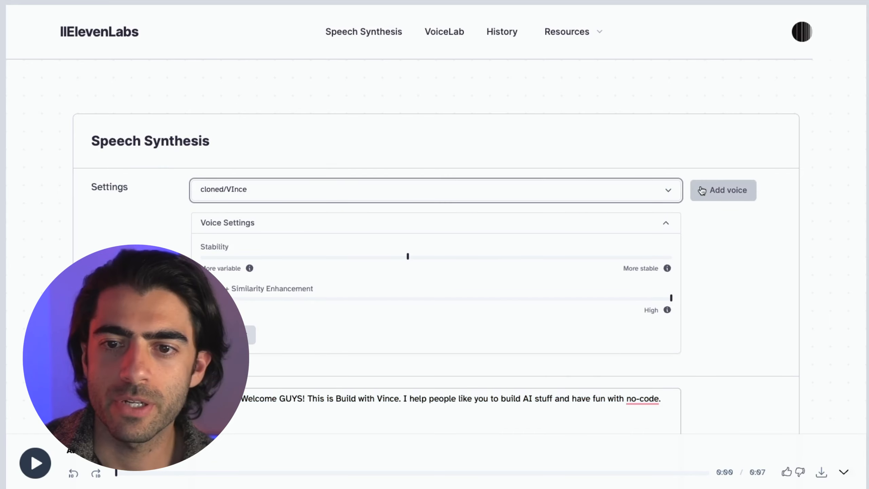
{"action": "left_click", "coordinate": [702, 191]}
{"action": "scroll", "coordinate": [477, 356], "scroll_direction": "down", "scroll_amount": 5}
{"action": "left_click", "coordinate": [764, 186]}
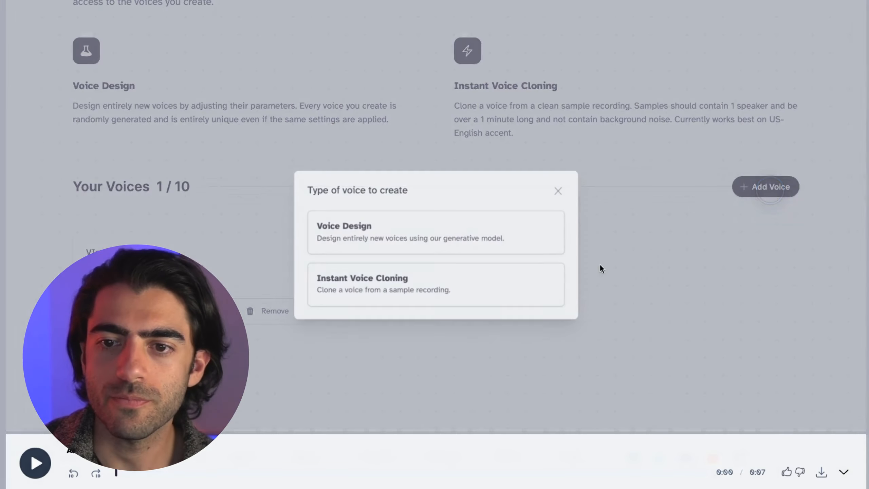
{"action": "left_click", "coordinate": [428, 230]}
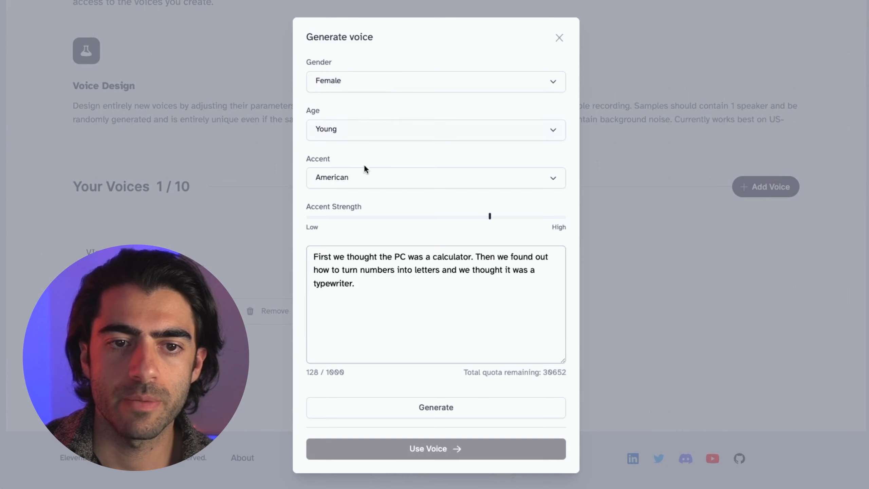
- Set a British accent with below-middle accent strength and generate voice previews
{"action": "left_click", "coordinate": [366, 176]}
{"action": "left_click", "coordinate": [374, 214]}
{"action": "left_click_drag", "start_coordinate": [464, 213], "coordinate": [406, 219]}
{"action": "left_click", "coordinate": [413, 247]}
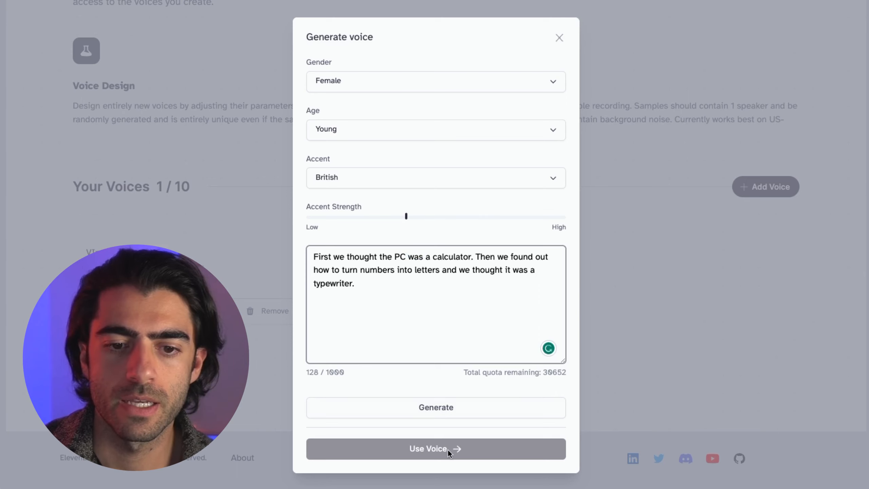
{"action": "left_click", "coordinate": [451, 412]}
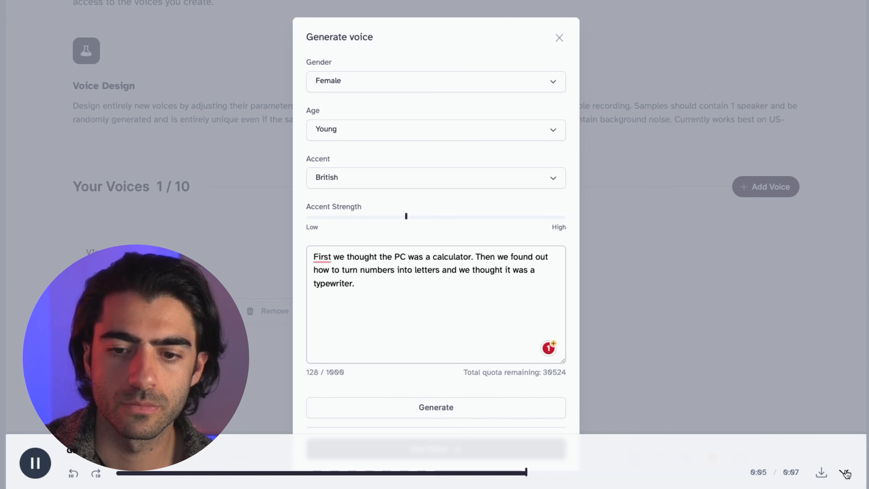
{"action": "left_click", "coordinate": [472, 418]}
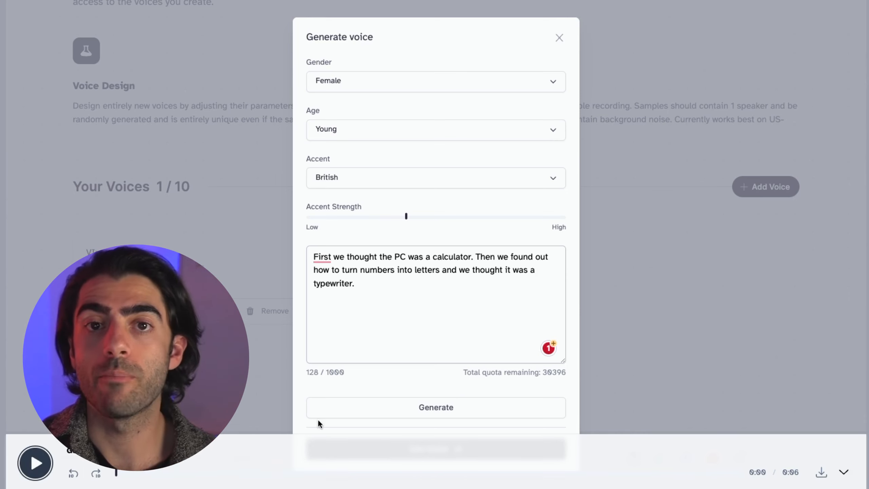
- Use the generated voice and create it as magictellers-woman1
{"action": "left_click", "coordinate": [844, 472]}
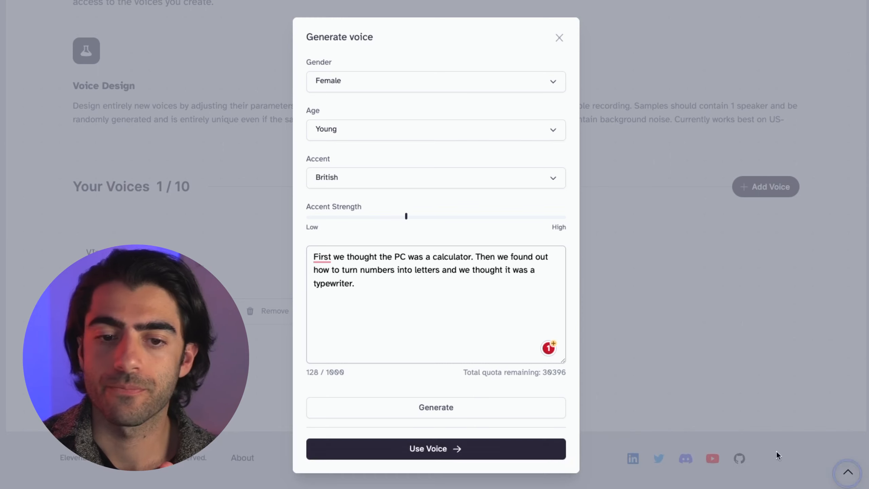
{"action": "left_click", "coordinate": [492, 454]}
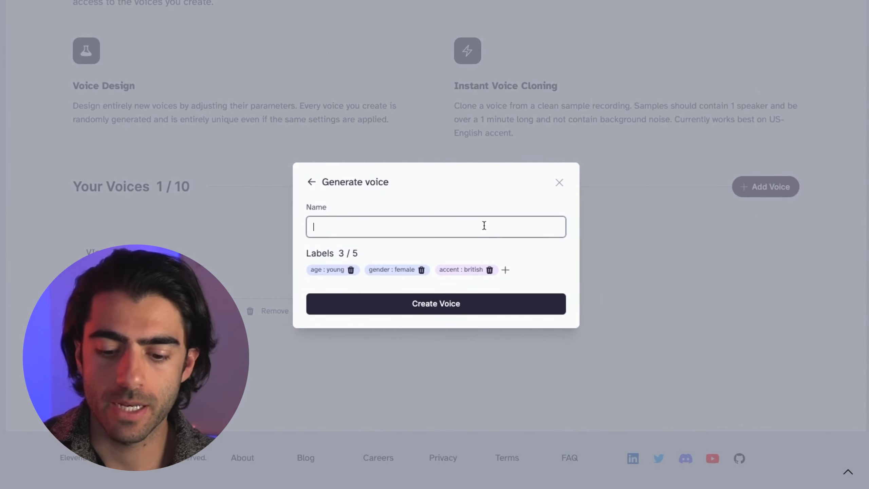
{"action": "type", "text": "magictelle"}
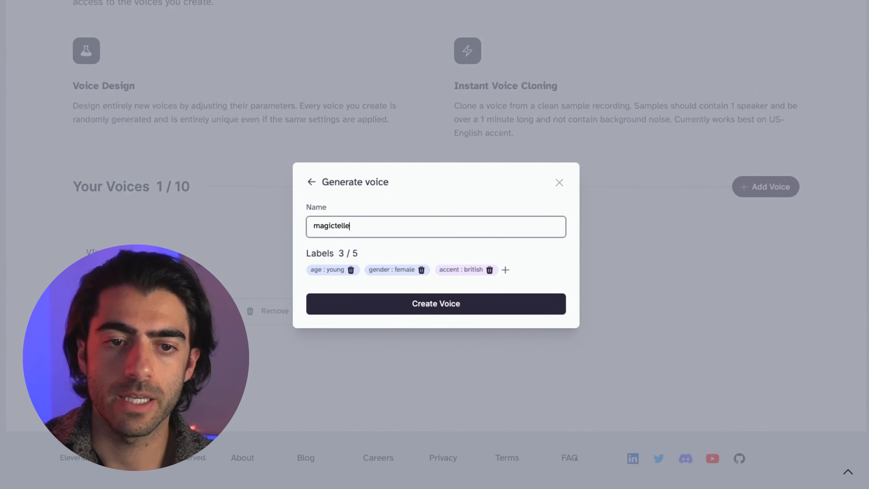
{"action": "type", "text": "rs-woman"}
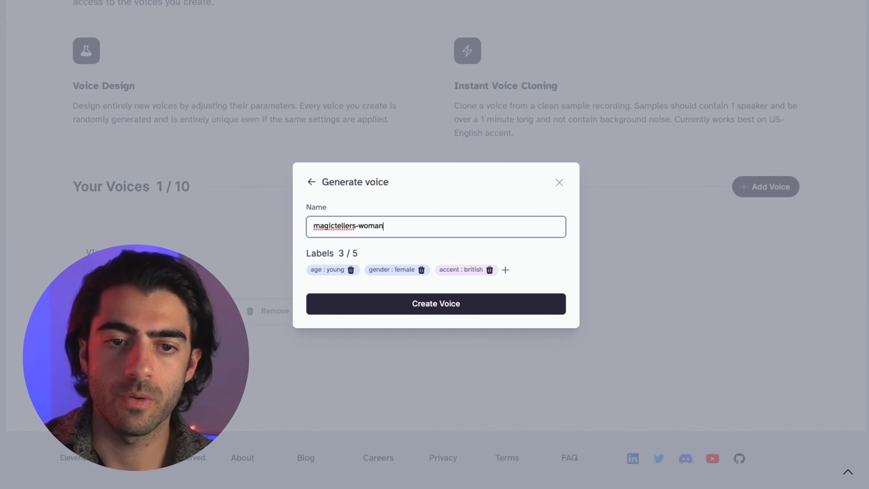
{"action": "type", "text": "1"}
{"action": "key", "text": "Return"}
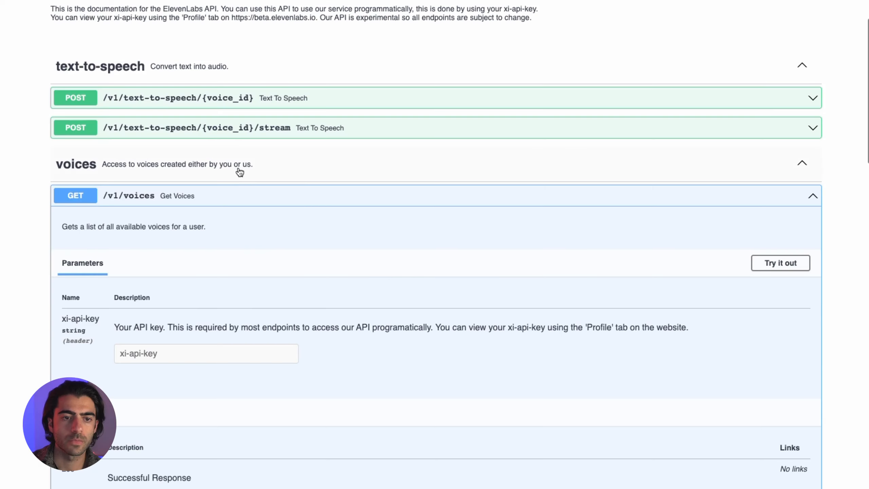
- Execute GET /v1/voices in the API docs with the account's xi-api-key pasted
{"action": "left_click", "coordinate": [758, 263]}
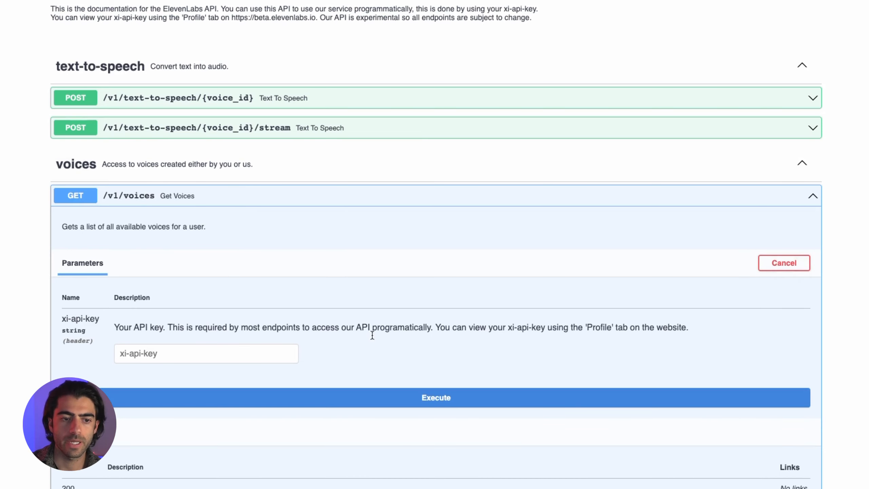
{"action": "left_click", "coordinate": [237, 350]}
{"action": "key", "text": "super+v"}
{"action": "left_click", "coordinate": [340, 397]}
- Find and select magictellers-woman1's voice_id in the response
{"action": "scroll", "coordinate": [406, 310], "scroll_direction": "down", "scroll_amount": 5}
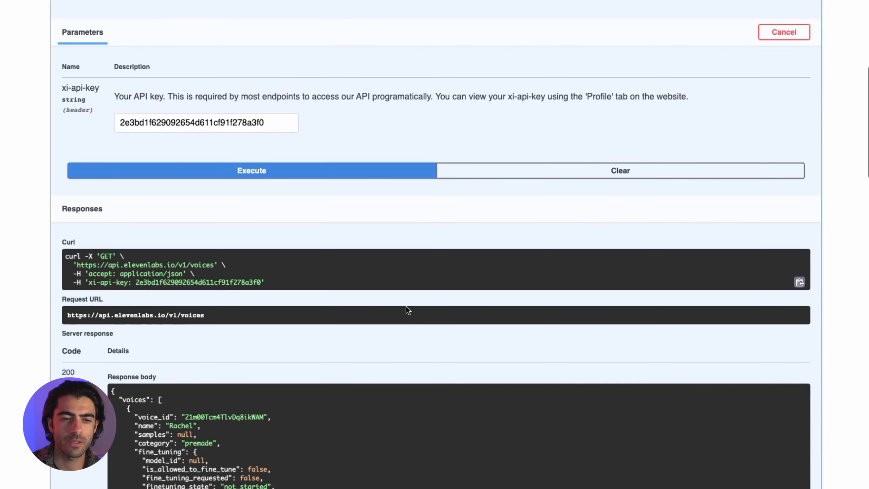
{"action": "scroll", "coordinate": [406, 307], "scroll_direction": "down", "scroll_amount": 7}
{"action": "scroll", "coordinate": [334, 240], "scroll_direction": "down", "scroll_amount": 15}
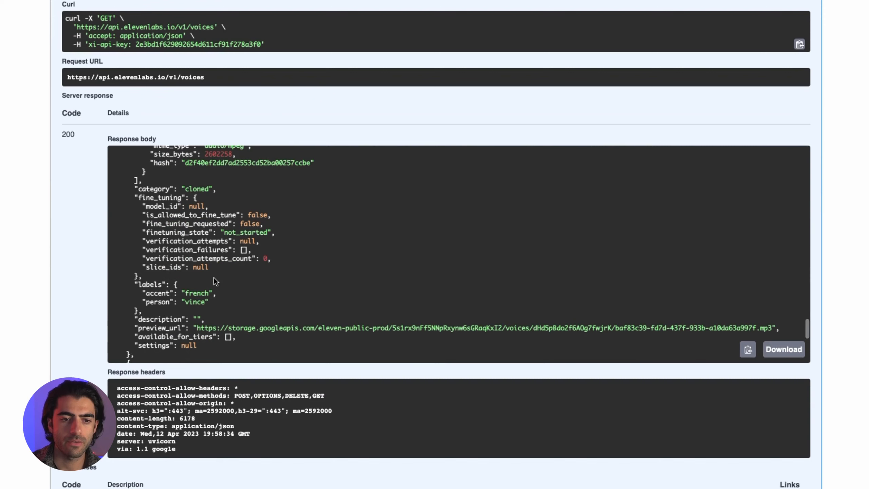
{"action": "scroll", "coordinate": [213, 277], "scroll_direction": "down", "scroll_amount": 3}
{"action": "scroll", "coordinate": [190, 256], "scroll_direction": "down", "scroll_amount": 10}
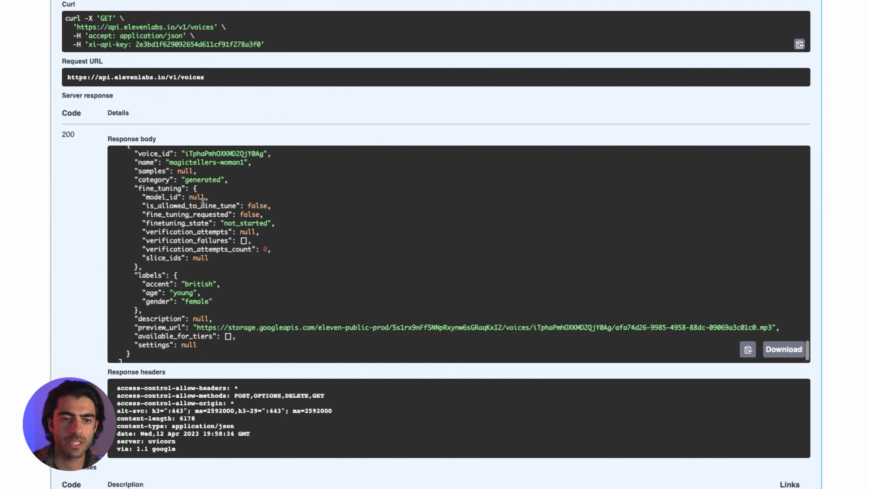
{"action": "scroll", "coordinate": [203, 203], "scroll_direction": "up", "scroll_amount": 1}
{"action": "left_click_drag", "start_coordinate": [253, 169], "coordinate": [195, 186]}
{"action": "double_click", "coordinate": [230, 169]}
{"action": "key", "text": "ctrl+c"}
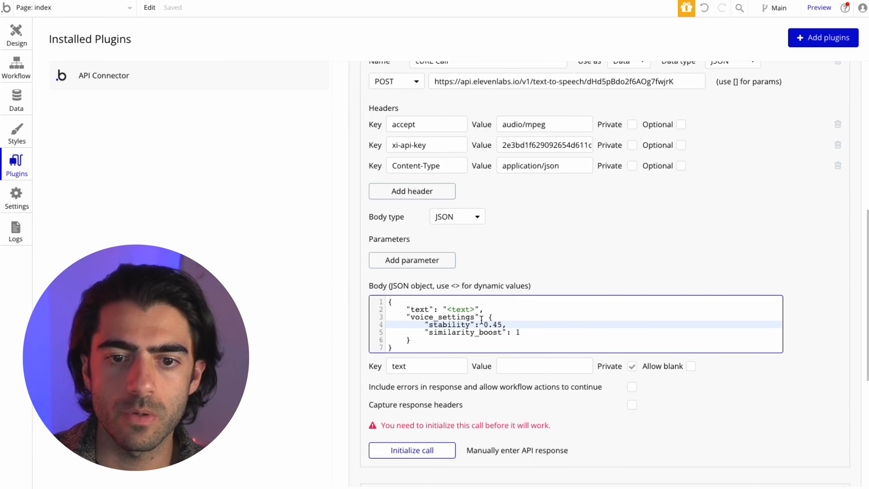
- Turn the URL's voice ID into a [voice_id] parameter and paste the new ID as its value
{"action": "scroll", "coordinate": [590, 136], "scroll_direction": "up", "scroll_amount": 1}
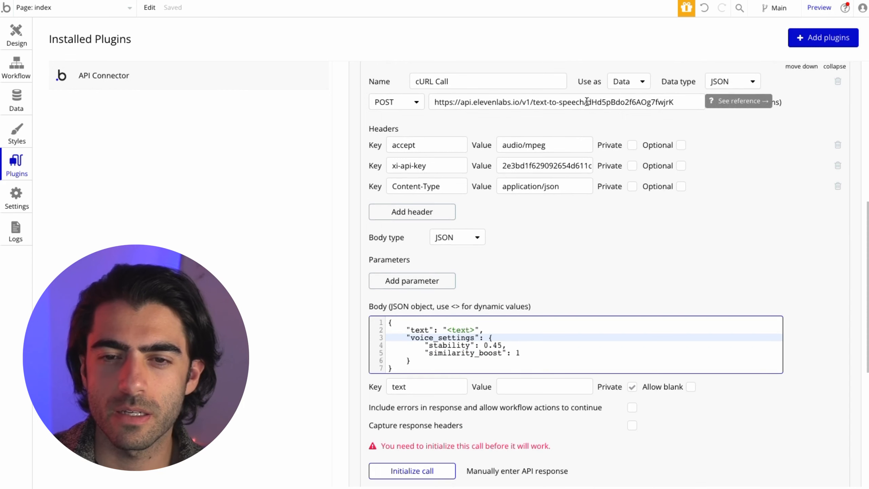
{"action": "left_click_drag", "start_coordinate": [588, 102], "coordinate": [718, 101]}
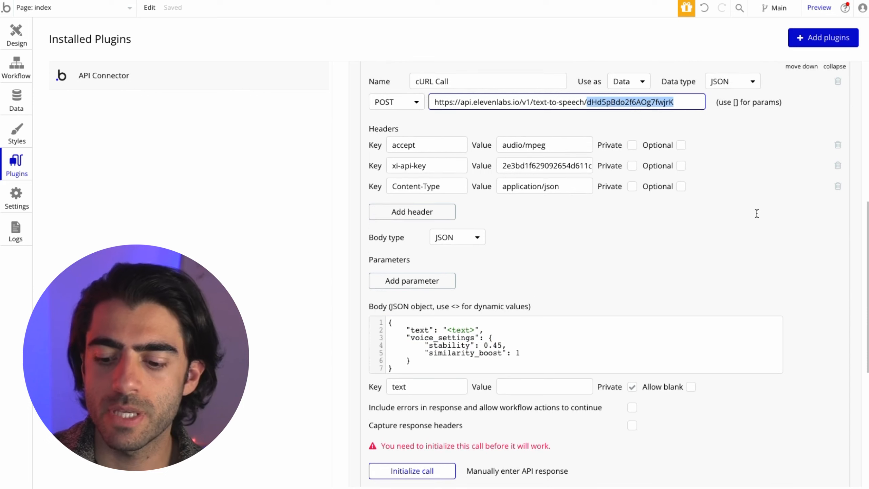
{"action": "key", "text": "Left"}
{"action": "type", "text": "["}
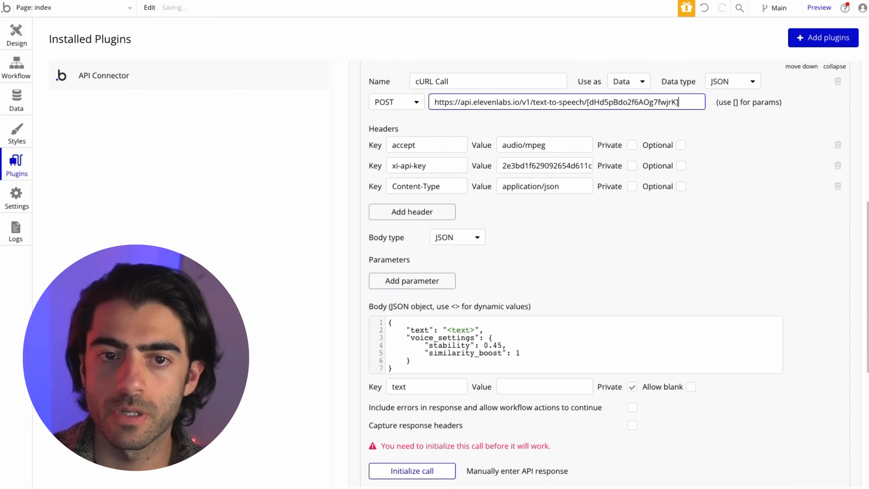
{"action": "double_click", "coordinate": [611, 101]}
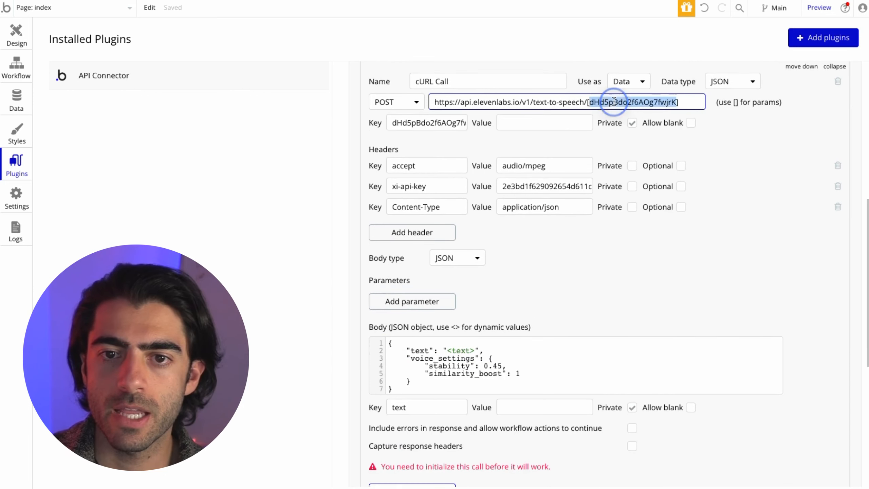
{"action": "type", "text": "voice_i"}
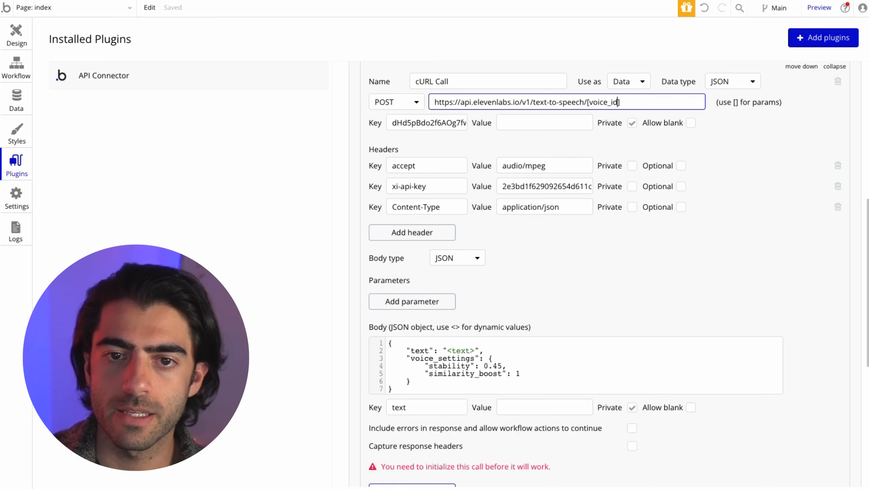
{"action": "left_click", "coordinate": [555, 122]}
{"action": "key", "text": "ctrl+v"}
{"action": "left_click", "coordinate": [630, 134]}
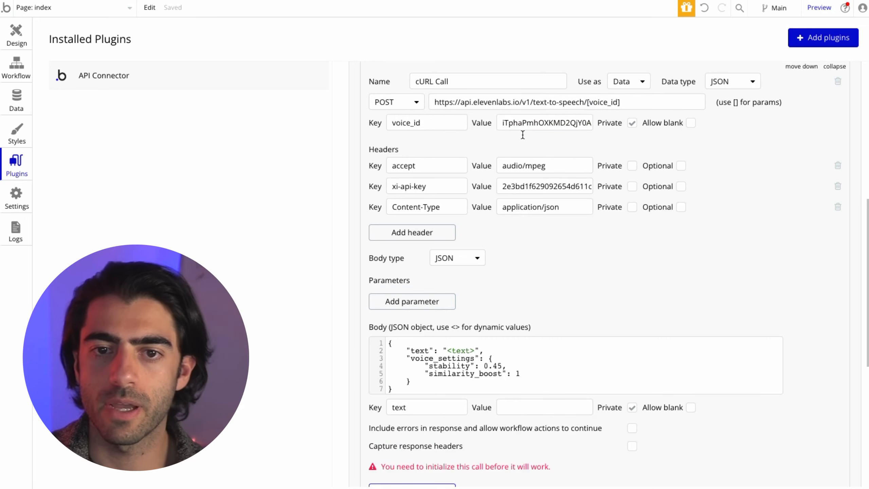
{"action": "left_click", "coordinate": [510, 124]}
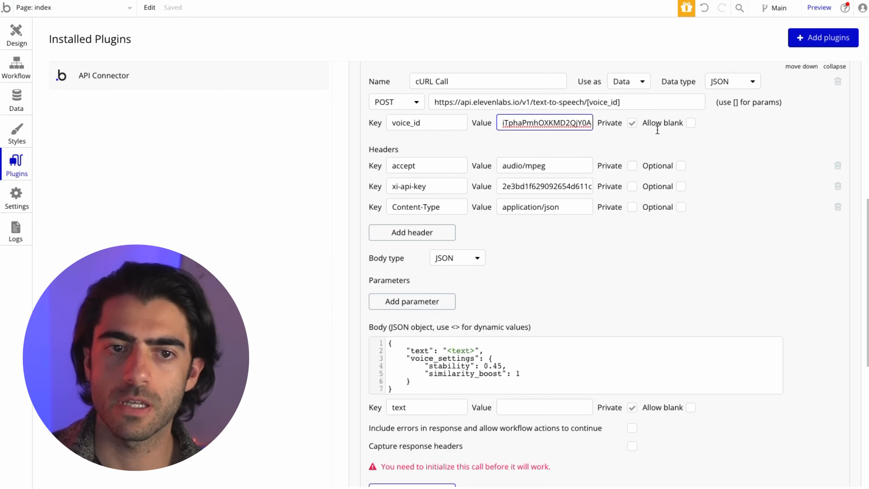
- Mark the accept, xi-api-key and Content-Type headers as Private
{"action": "left_click", "coordinate": [595, 144]}
{"action": "left_click", "coordinate": [632, 165]}
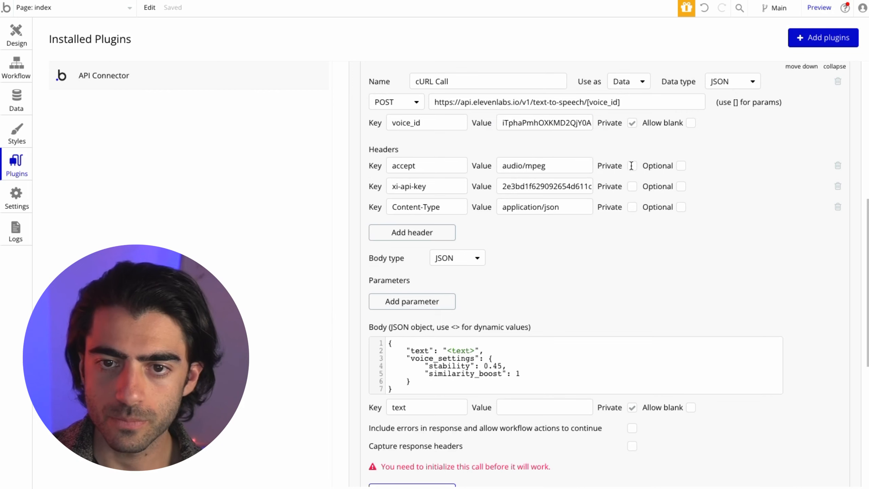
{"action": "left_click", "coordinate": [632, 186]}
{"action": "left_click", "coordinate": [629, 223]}
{"action": "left_click", "coordinate": [632, 207]}
{"action": "scroll", "coordinate": [636, 240], "scroll_direction": "down", "scroll_amount": 3}
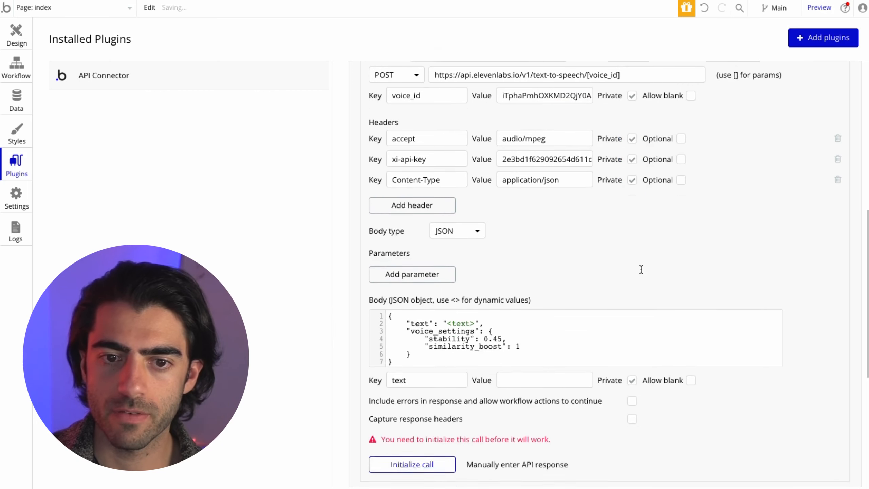
- Give the text parameter the test value 'Yo yo yo this is a test', left non-private
{"action": "left_click", "coordinate": [525, 296]}
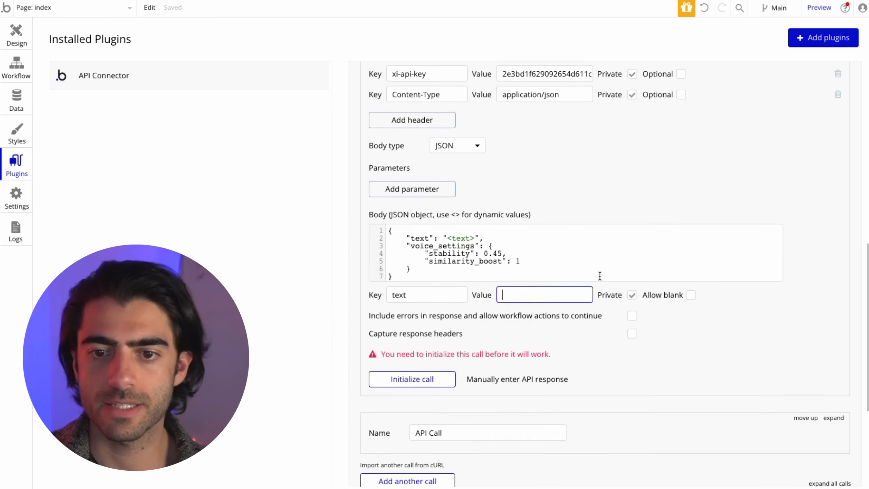
{"action": "type", "text": "Yo yo yo this is a test"}
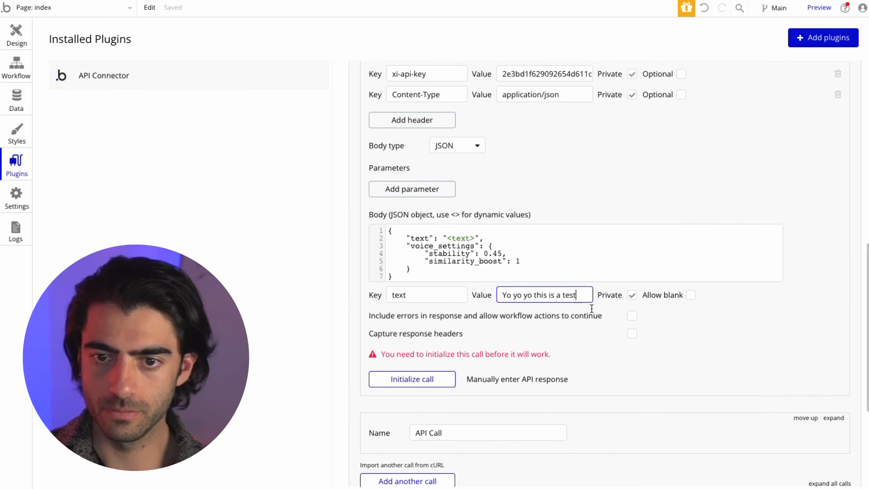
{"action": "left_click", "coordinate": [633, 294]}
{"action": "scroll", "coordinate": [719, 139], "scroll_direction": "up", "scroll_amount": 4}
- Set the call's data type to File, reinitialize it, and play the returned audio
{"action": "left_click", "coordinate": [732, 96]}
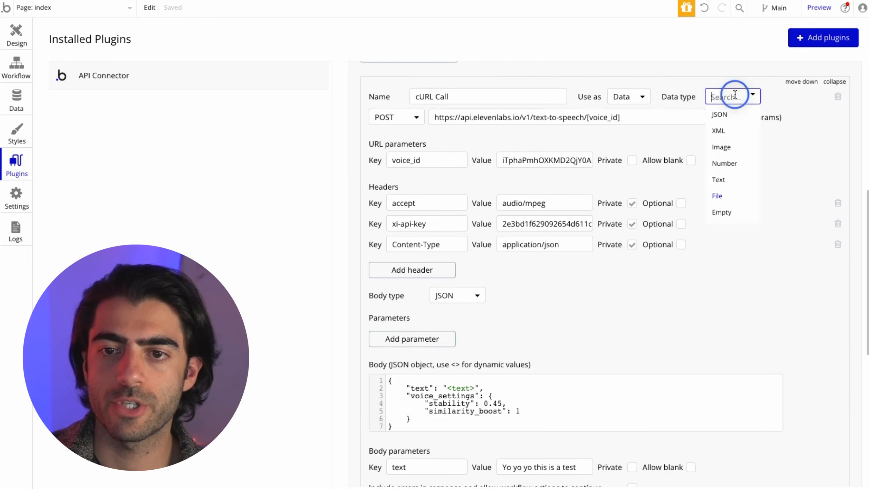
{"action": "left_click", "coordinate": [731, 195]}
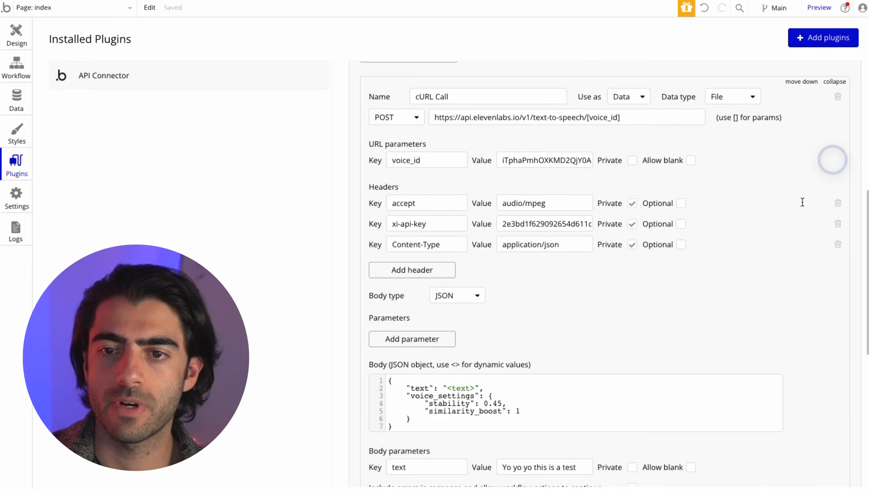
{"action": "scroll", "coordinate": [834, 159], "scroll_direction": "down", "scroll_amount": 6}
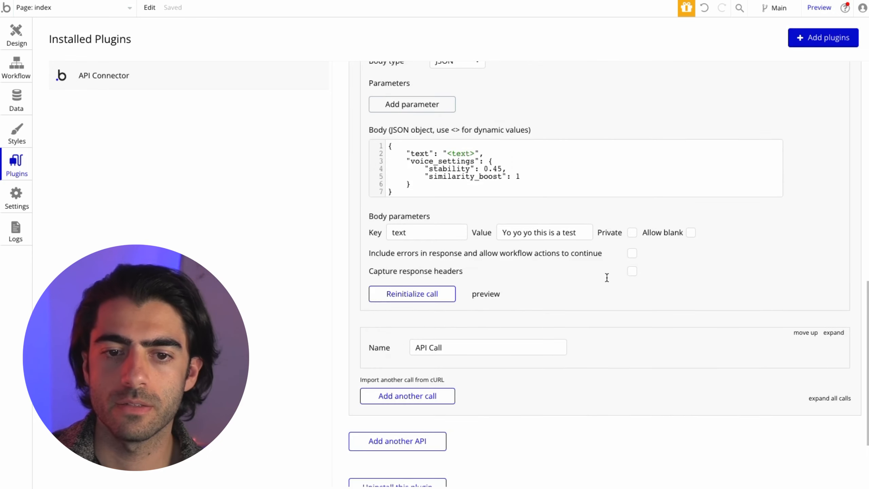
{"action": "left_click", "coordinate": [431, 294]}
{"action": "scroll", "coordinate": [529, 298], "scroll_direction": "up", "scroll_amount": 1}
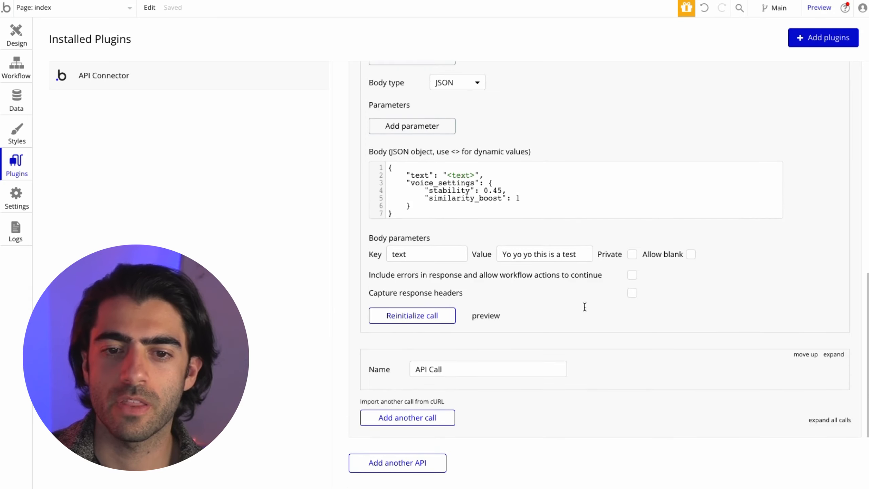
{"action": "left_click", "coordinate": [486, 317]}
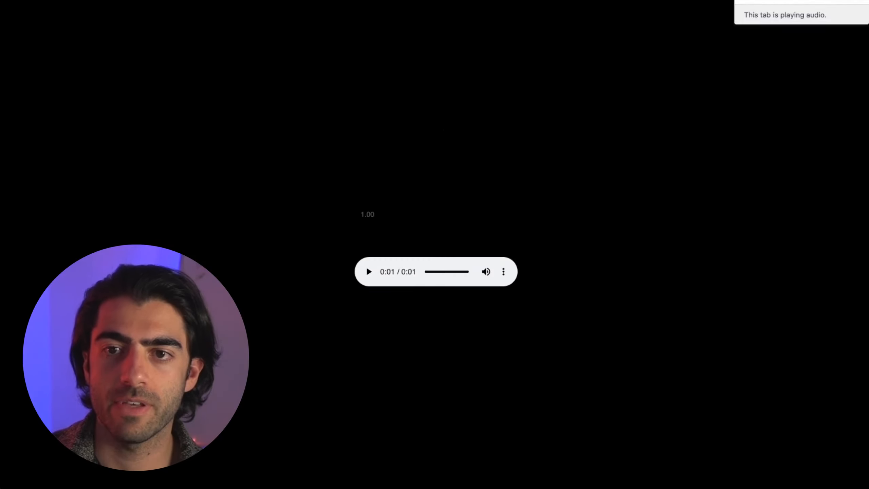
{"action": "key", "text": "ctrl+w"}
- Set the cURL Call's Use as option to Action
{"action": "scroll", "coordinate": [688, 246], "scroll_direction": "up", "scroll_amount": 5}
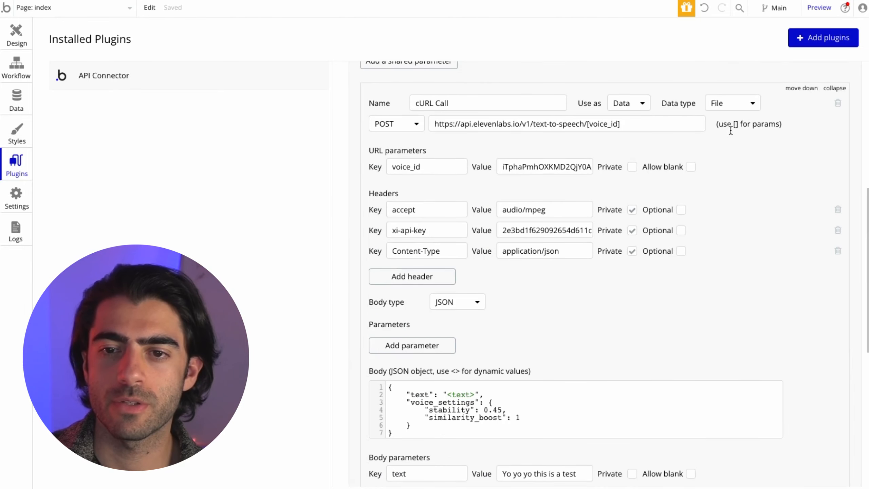
{"action": "left_click", "coordinate": [645, 109]}
{"action": "left_click", "coordinate": [635, 137]}
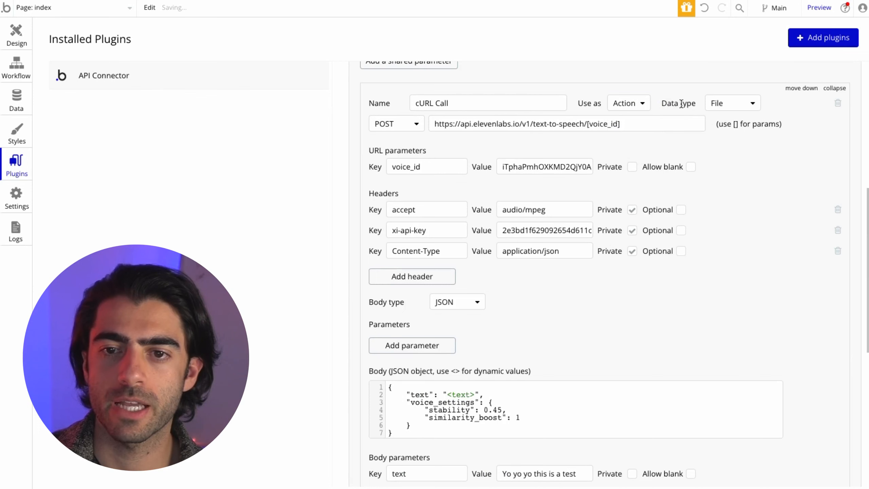
{"action": "scroll", "coordinate": [690, 353], "scroll_direction": "down", "scroll_amount": 8}
{"action": "scroll", "coordinate": [698, 339], "scroll_direction": "up", "scroll_amount": 15}
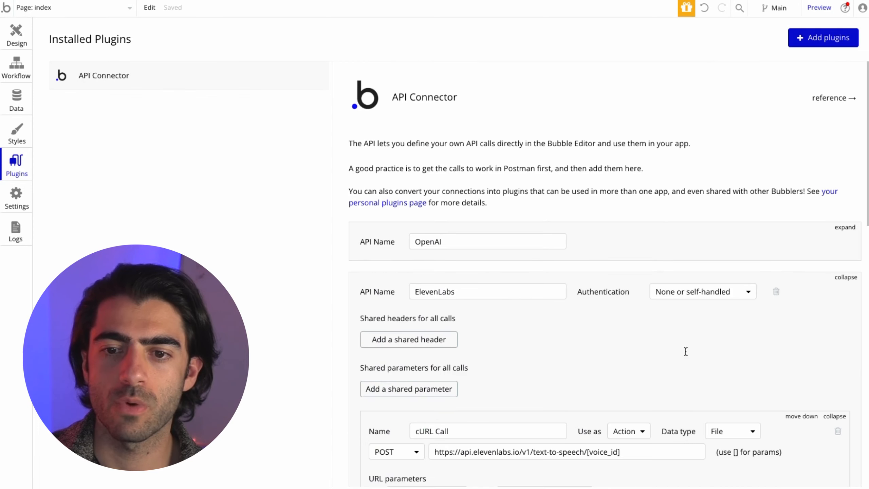
- Open the 'Text Generate is clicked' workflow and begin searching for a new action
{"action": "left_click", "coordinate": [16, 66]}
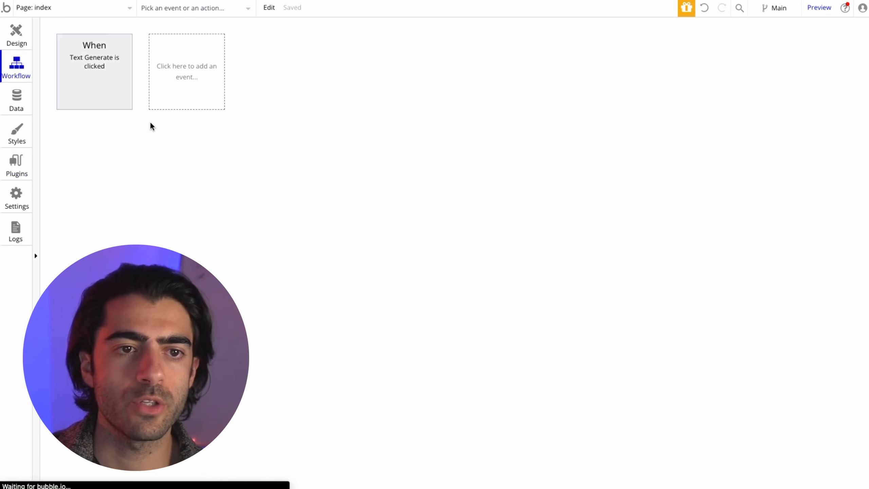
{"action": "left_click", "coordinate": [102, 75]}
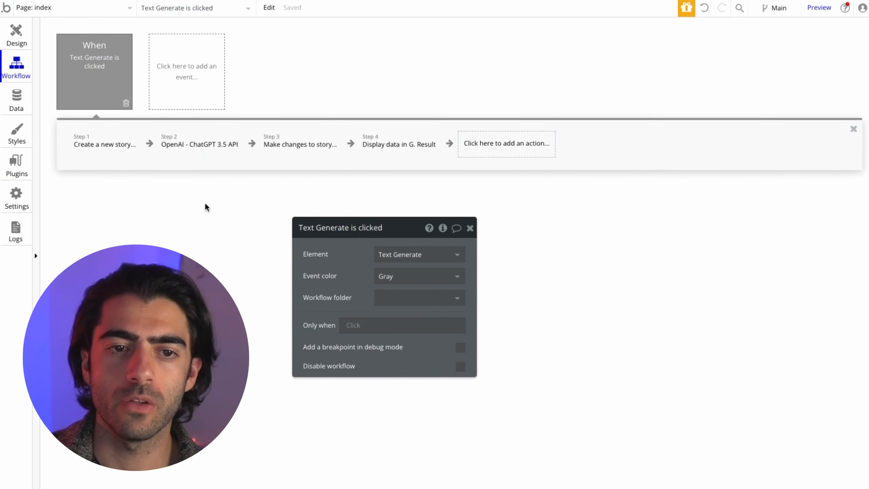
{"action": "left_click_drag", "start_coordinate": [356, 244], "coordinate": [307, 240]}
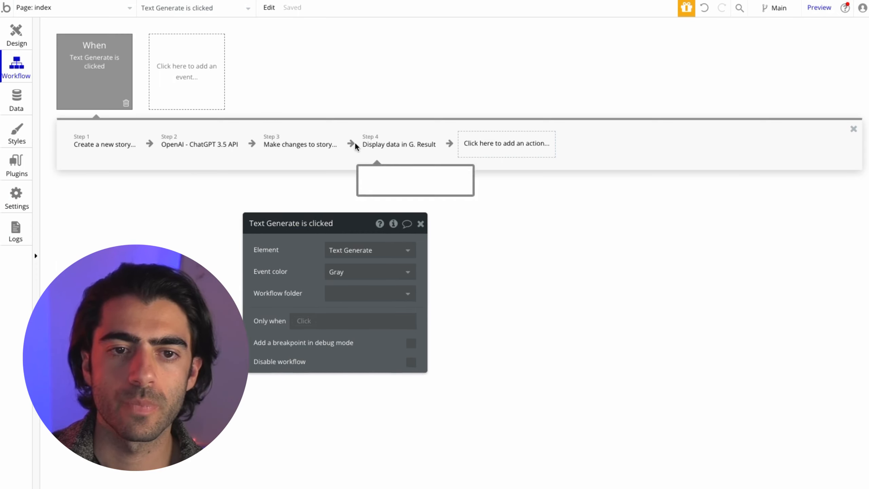
{"action": "left_click", "coordinate": [472, 145]}
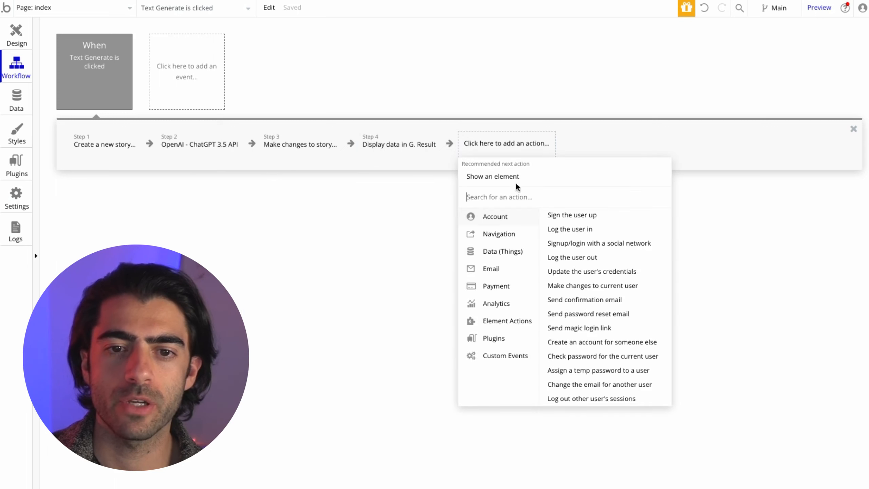
{"action": "mouse_move", "coordinate": [516, 241]}
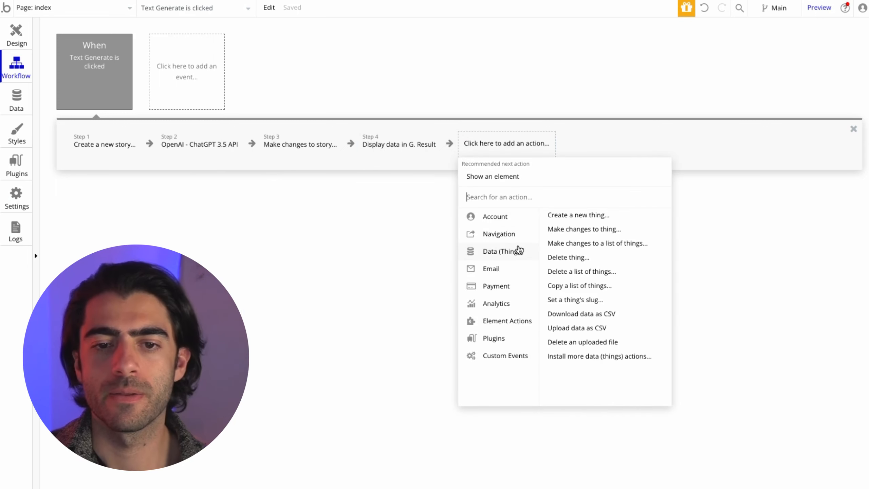
{"action": "type", "text": "api"}
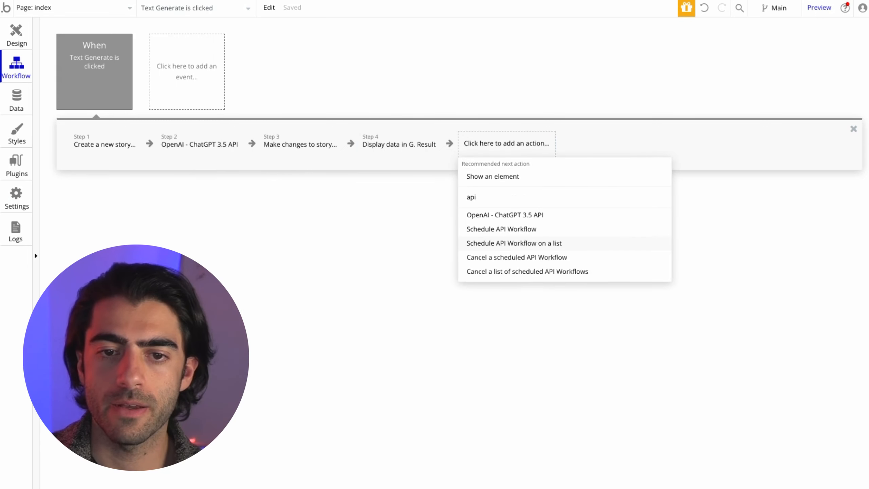
{"action": "key", "text": "BackSpace"}
- Add 'ElevenLabs - cURL Call' as step 5 and clear its test body text
{"action": "type", "text": "eleven"}
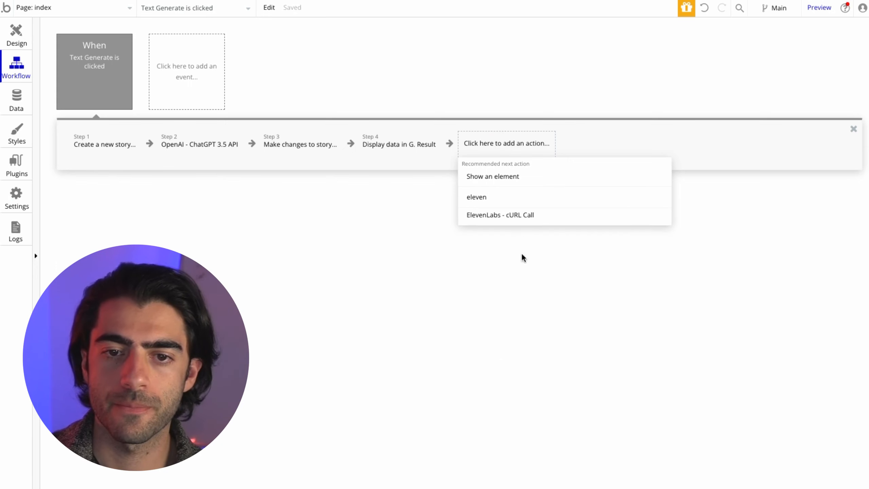
{"action": "left_click", "coordinate": [506, 214]}
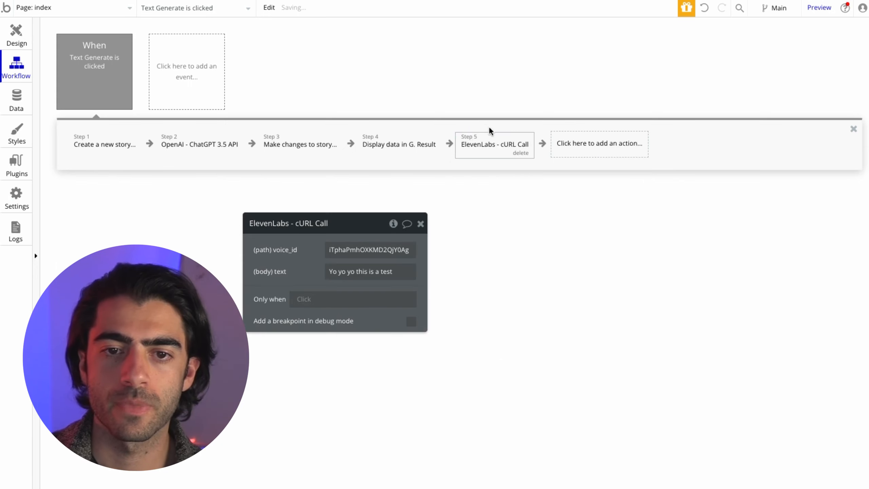
{"action": "triple_click", "coordinate": [363, 271]}
{"action": "key", "text": "BackSpace"}
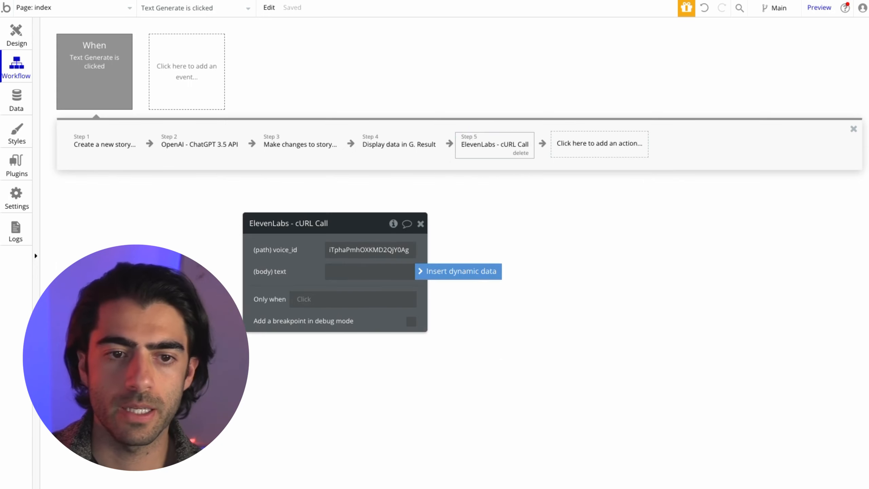
{"action": "left_click", "coordinate": [461, 273]}
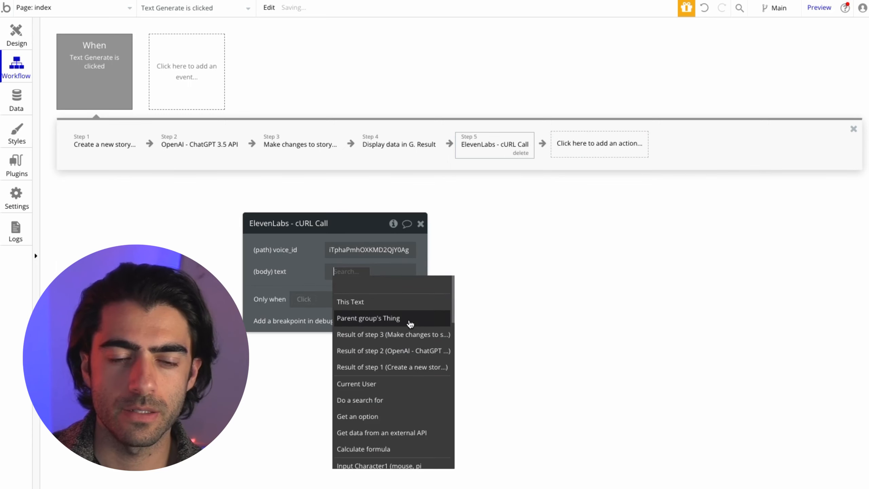
{"action": "type", "text": "input"}
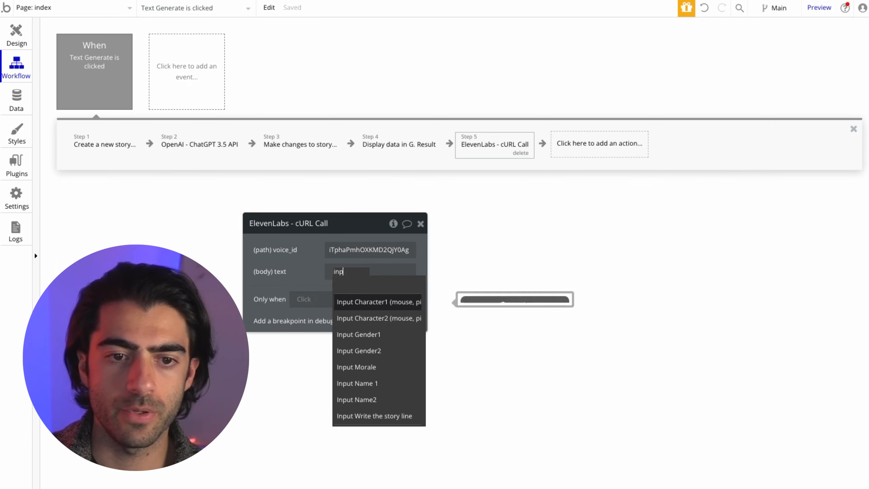
{"action": "key", "text": "BackSpace"}
{"action": "key", "text": "BackSpace"}
{"action": "key", "text": "BackSpace"}
{"action": "key", "text": "BackSpace"}
{"action": "key", "text": "BackSpace"}
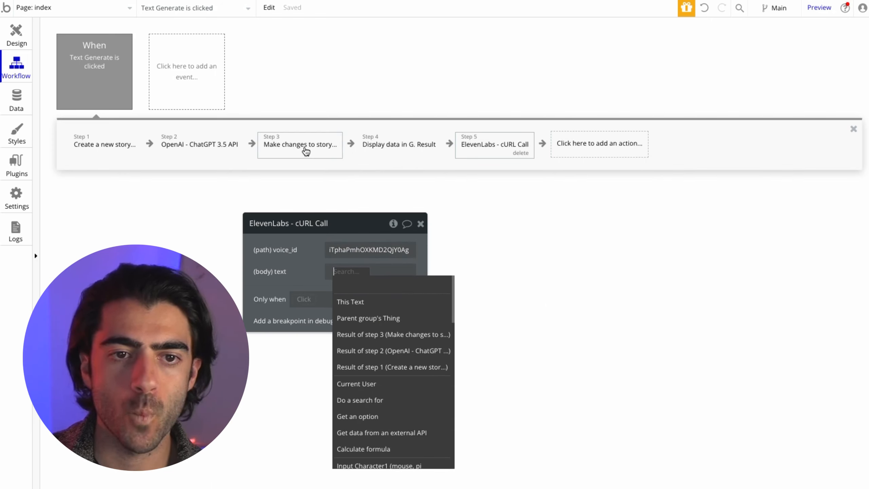
{"action": "type", "text": "resu"}
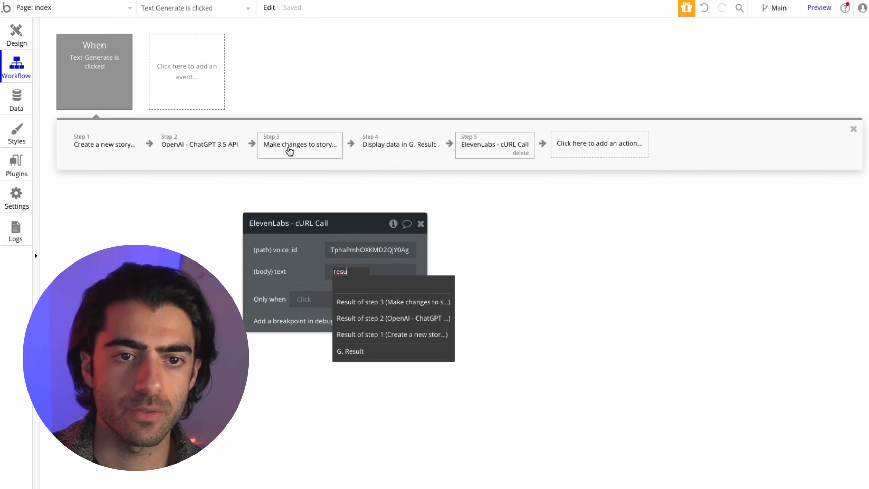
- Copy step 3's gpt_output expression into step 5's (body) text
{"action": "left_click", "coordinate": [298, 151]}
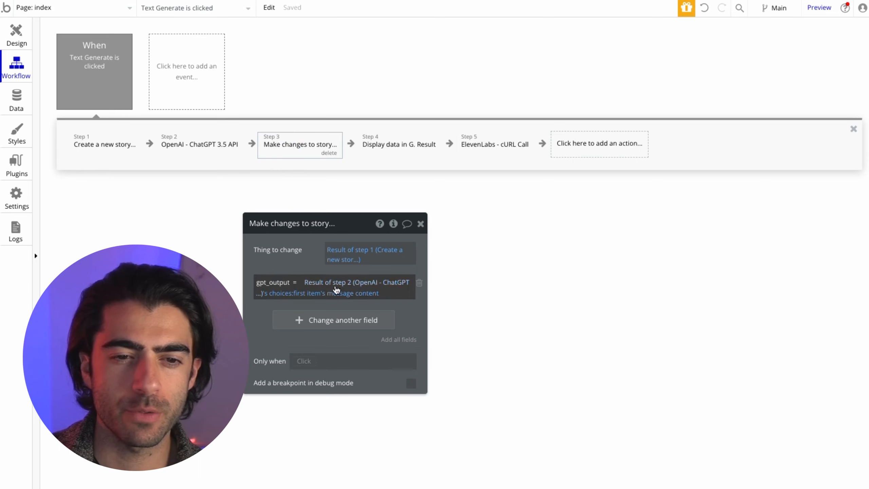
{"action": "right_click", "coordinate": [334, 289]}
{"action": "left_click", "coordinate": [422, 254]}
{"action": "left_click", "coordinate": [489, 150]}
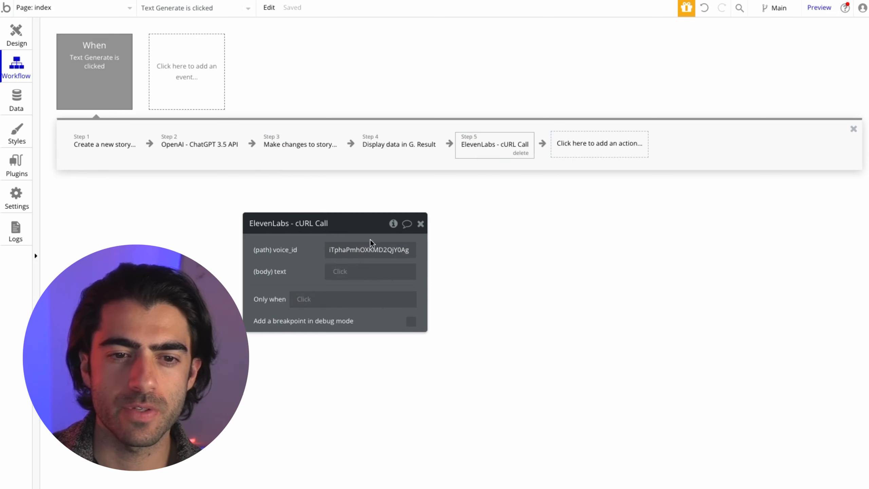
{"action": "right_click", "coordinate": [343, 273]}
{"action": "left_click", "coordinate": [401, 258]}
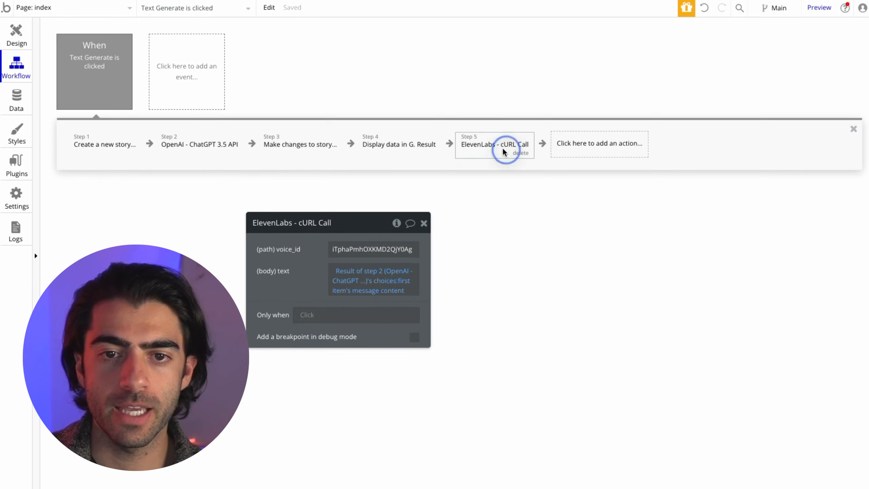
- Duplicate the 'Make changes to story' action from step 3 as step 6
{"action": "right_click", "coordinate": [310, 151]}
{"action": "left_click", "coordinate": [334, 220]}
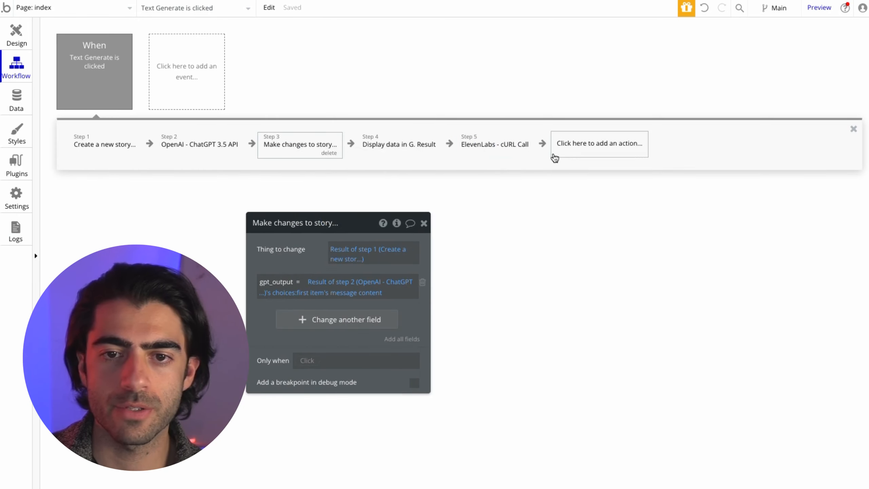
{"action": "right_click", "coordinate": [565, 153]}
{"action": "left_click", "coordinate": [586, 161]}
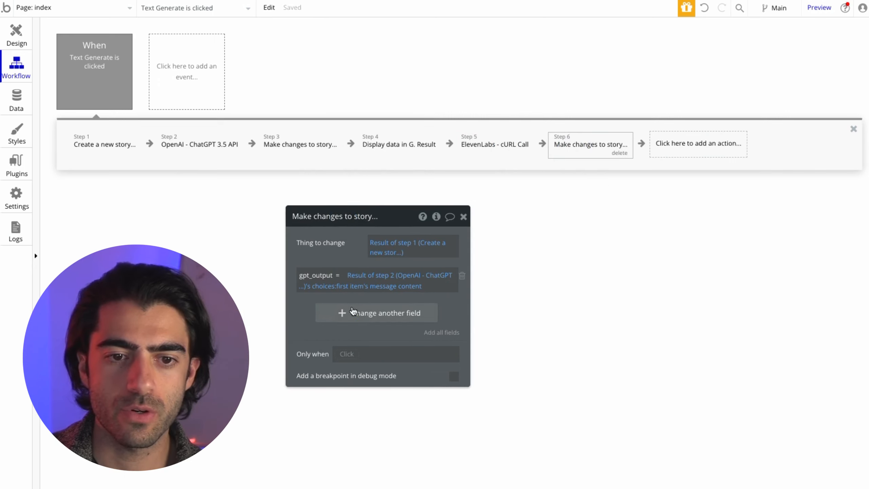
- In step 6, create a new story field 'audio' of type file to change
{"action": "left_click", "coordinate": [354, 311]}
{"action": "left_click", "coordinate": [311, 308]}
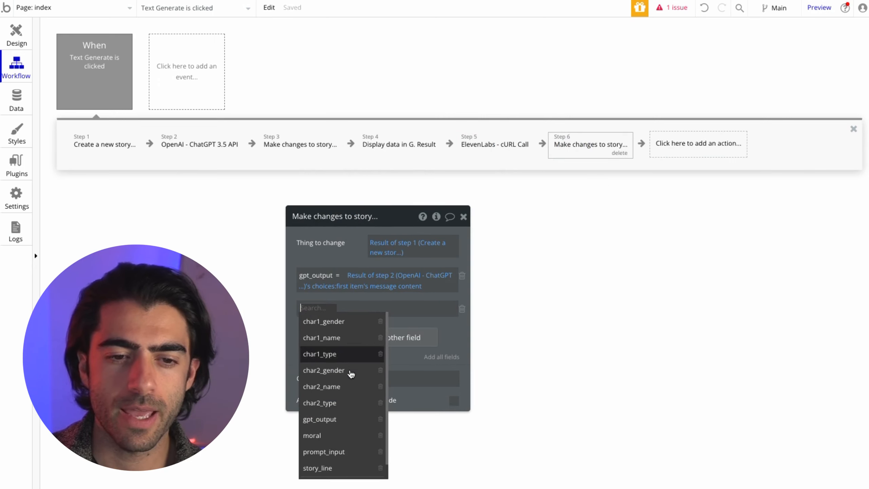
{"action": "scroll", "coordinate": [359, 380], "scroll_direction": "down", "scroll_amount": 1}
{"action": "scroll", "coordinate": [360, 380], "scroll_direction": "down", "scroll_amount": 1}
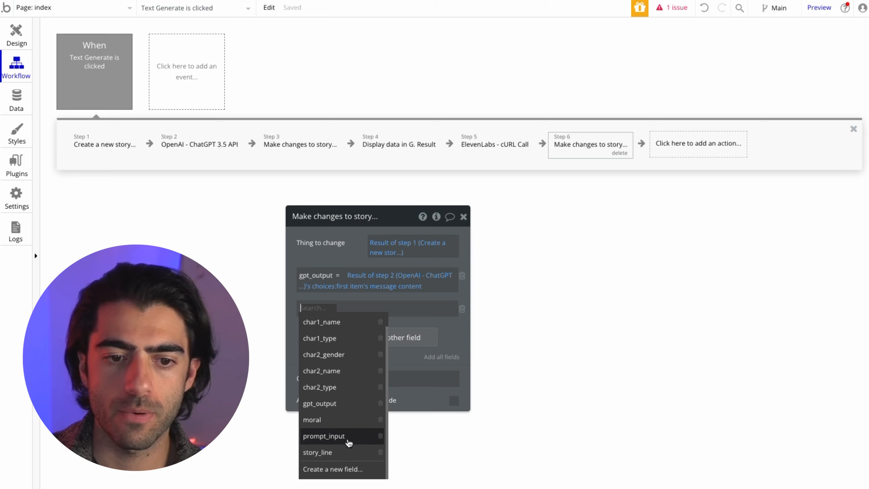
{"action": "left_click", "coordinate": [345, 469]}
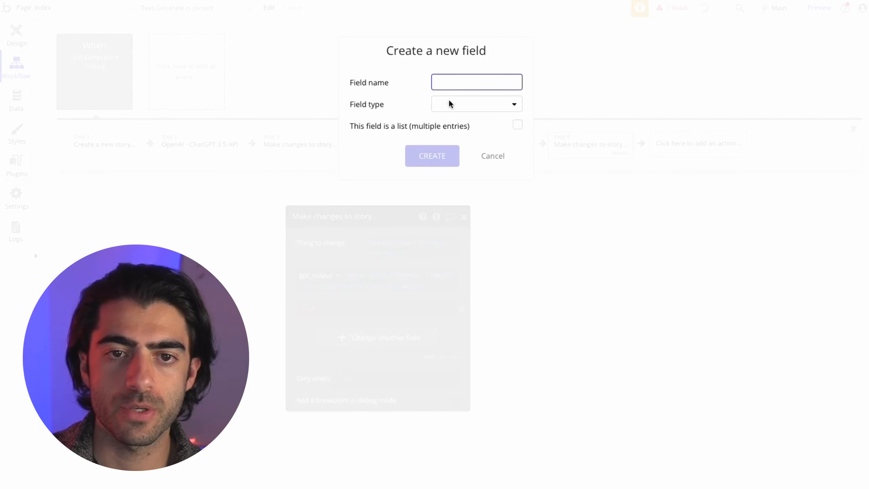
{"action": "left_click", "coordinate": [446, 83]}
{"action": "type", "text": "audio"}
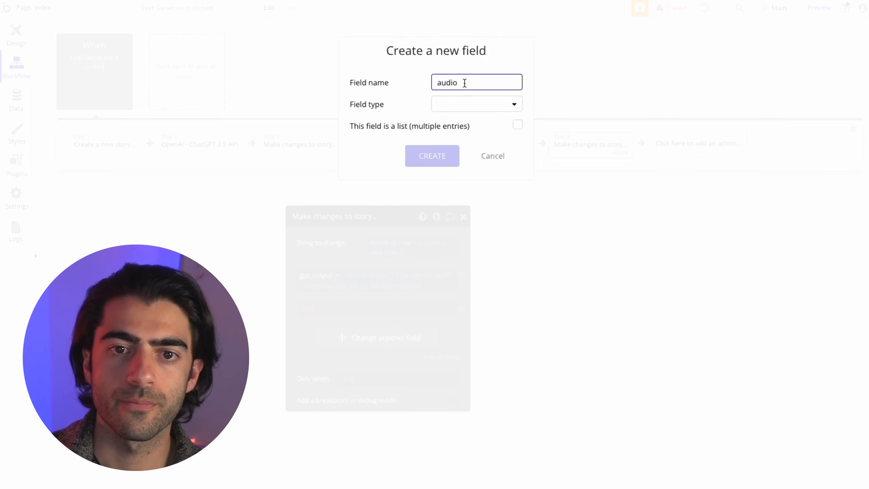
{"action": "left_click", "coordinate": [468, 103]}
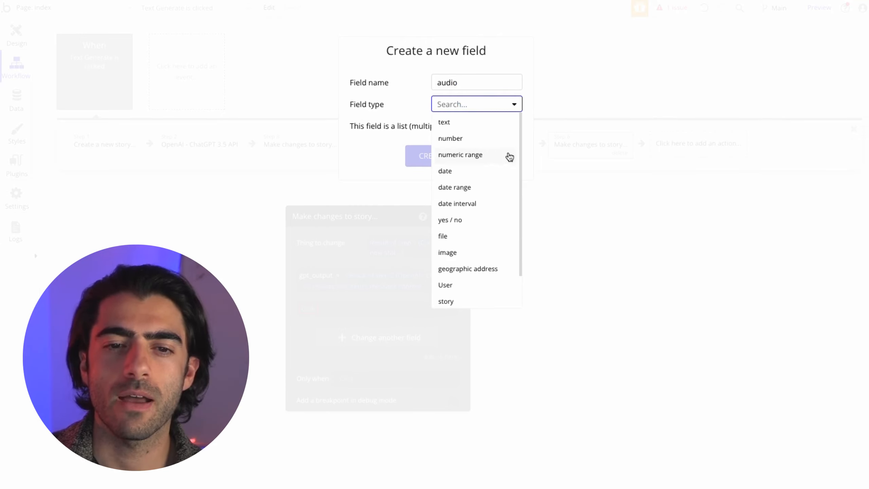
{"action": "left_click", "coordinate": [478, 234]}
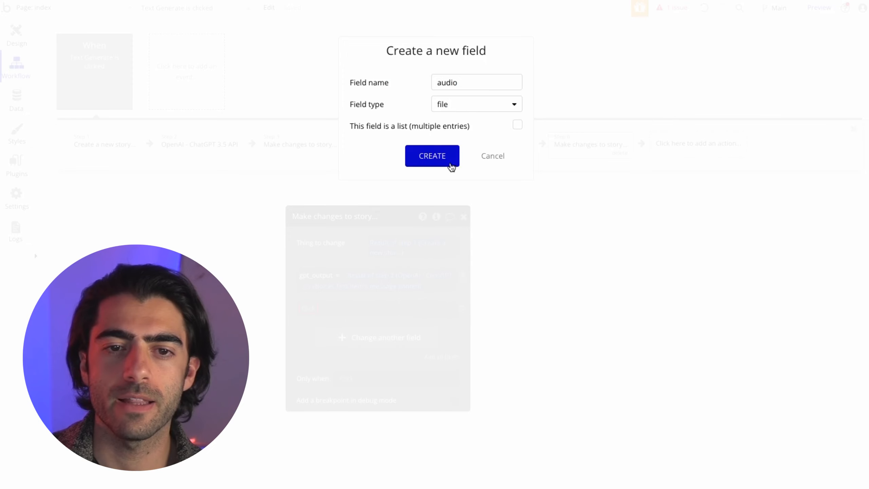
{"action": "left_click", "coordinate": [447, 157]}
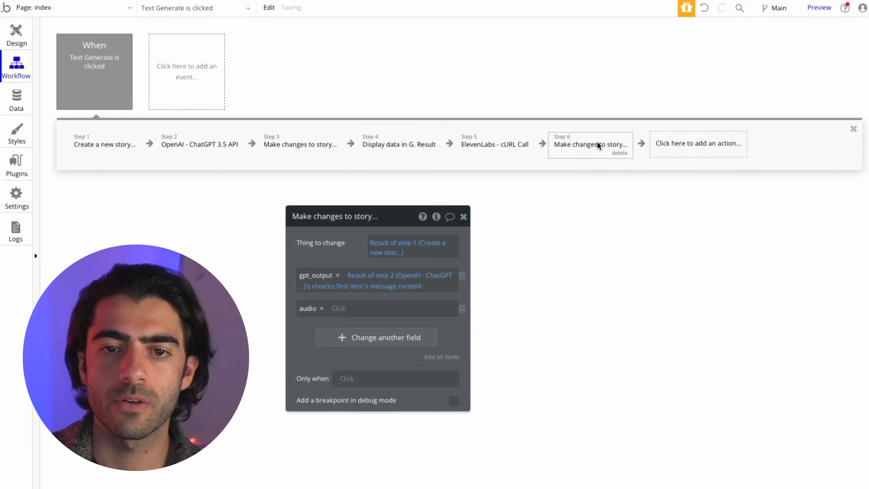
{"action": "left_click", "coordinate": [337, 308]}
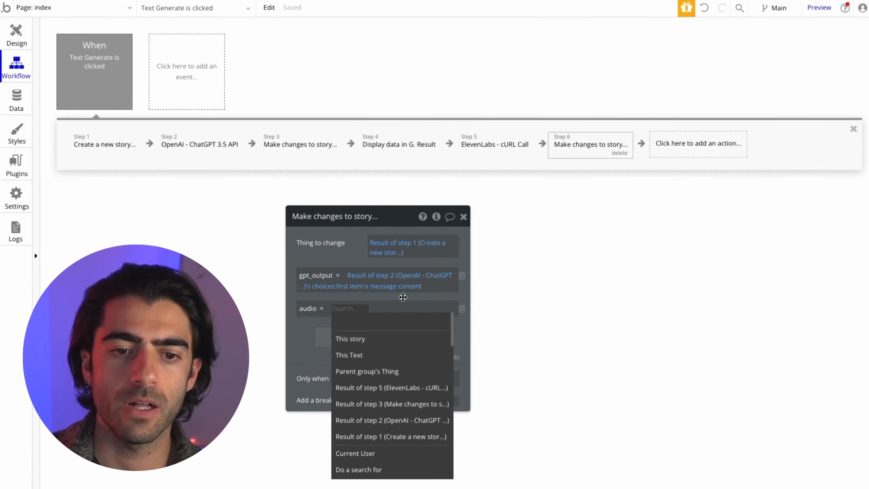
{"action": "scroll", "coordinate": [414, 344], "scroll_direction": "down", "scroll_amount": 2}
- Set audio to Result of step 5 with :saved to S3 appended
{"action": "left_click", "coordinate": [414, 344]}
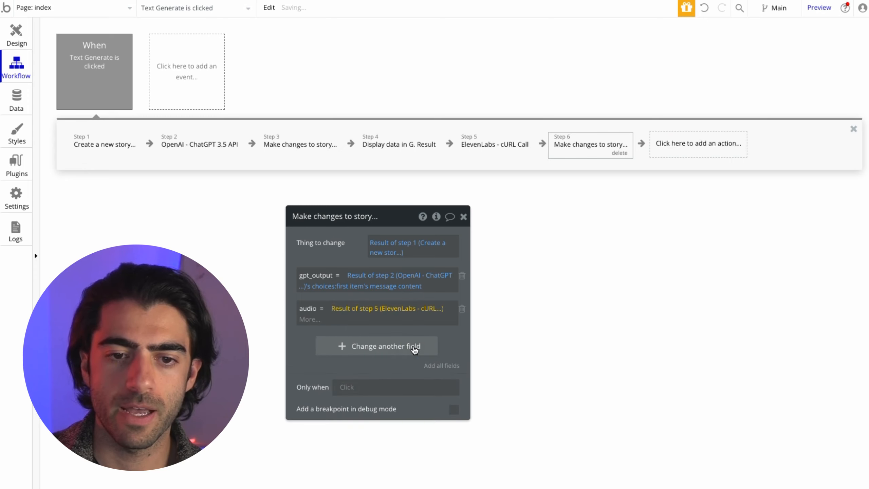
{"action": "left_click", "coordinate": [304, 320]}
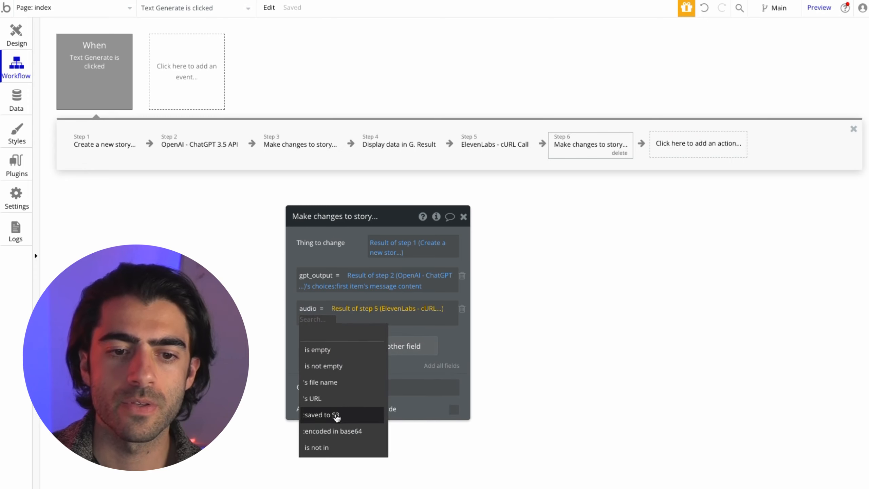
{"action": "left_click", "coordinate": [338, 416]}
{"action": "left_click_drag", "start_coordinate": [447, 334], "coordinate": [449, 335]}
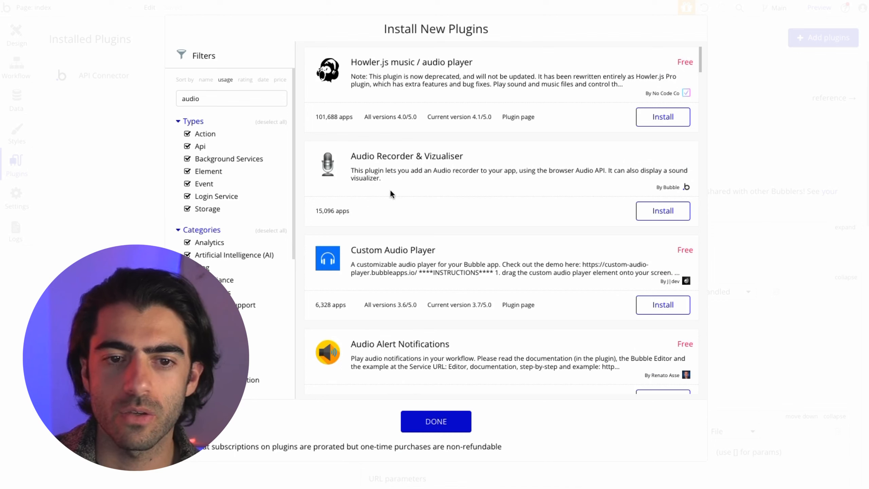
- Search 'audio player', install Custom Audio Player, and open its installed-plugin details
{"action": "left_click", "coordinate": [238, 100]}
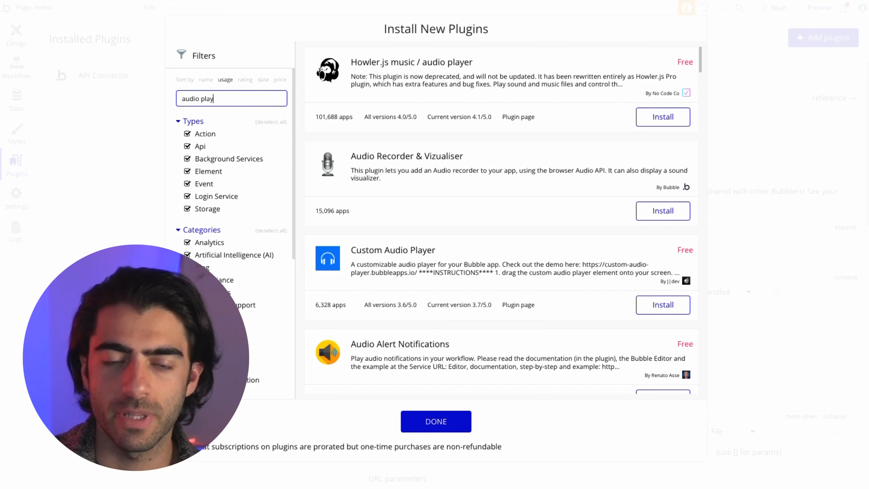
{"action": "type", "text": "player"}
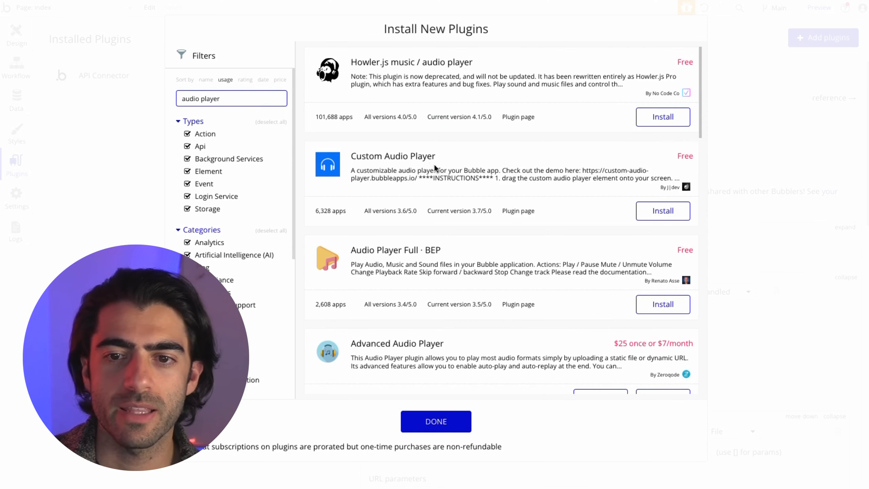
{"action": "scroll", "coordinate": [489, 160], "scroll_direction": "down", "scroll_amount": 1}
{"action": "left_click_drag", "start_coordinate": [700, 103], "coordinate": [738, 60]}
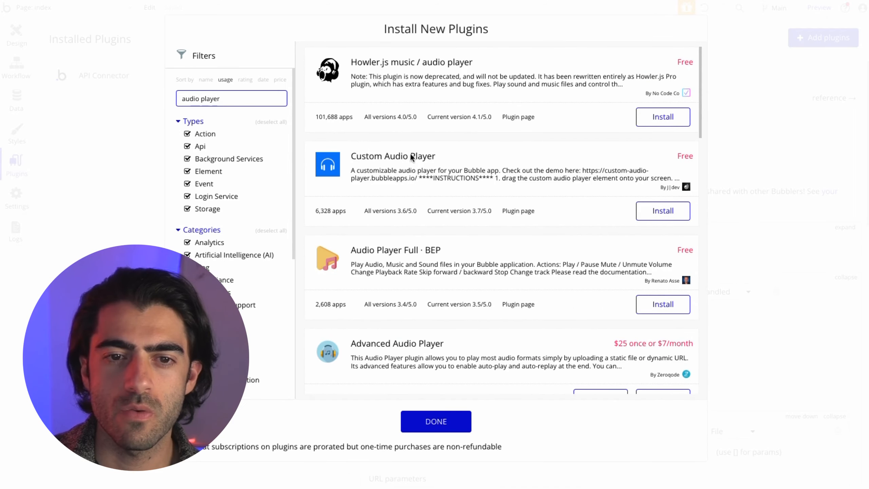
{"action": "left_click", "coordinate": [674, 216]}
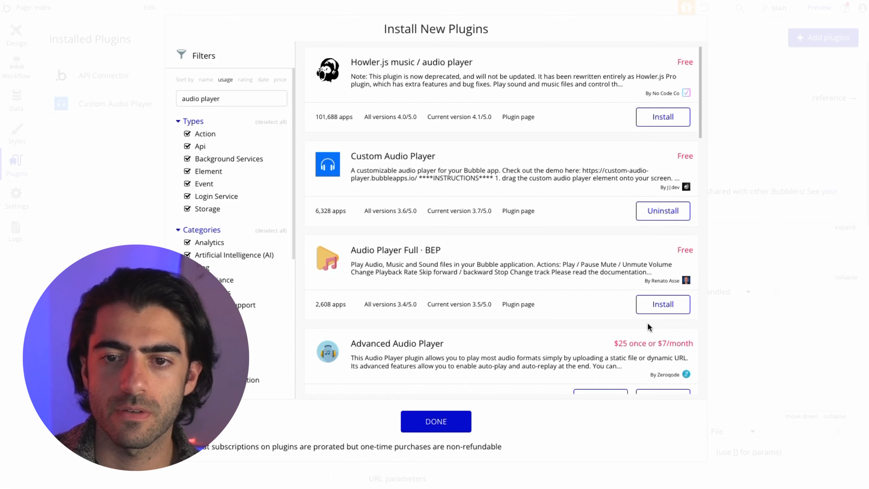
{"action": "left_click", "coordinate": [436, 422]}
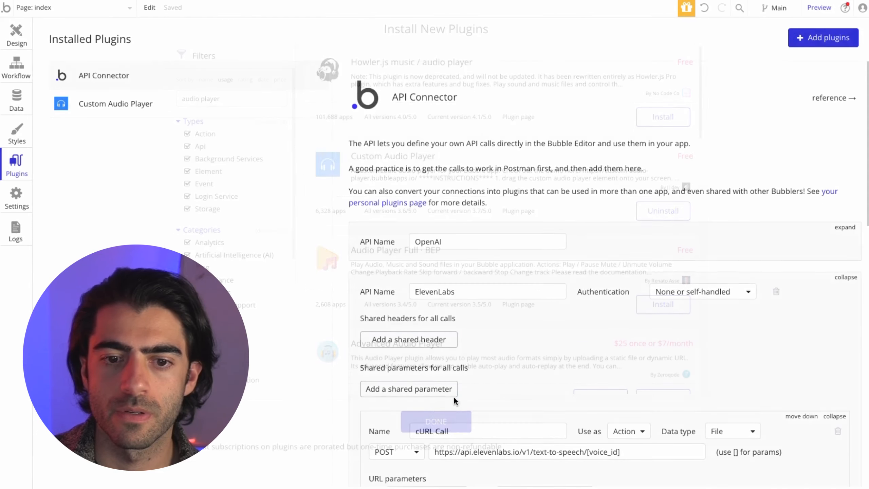
{"action": "left_click", "coordinate": [132, 109]}
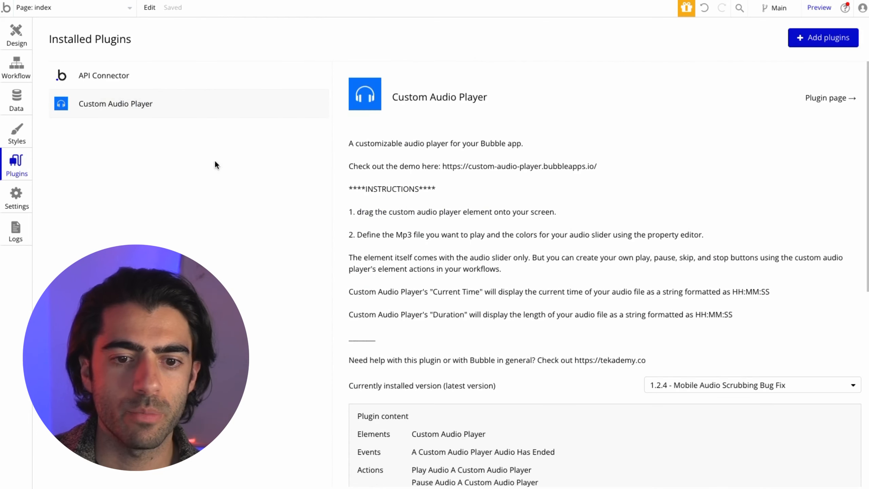
- Place a Custom Audio Player inside the Your Story group, undoing an accidental move of the story text
{"action": "left_click", "coordinate": [16, 33]}
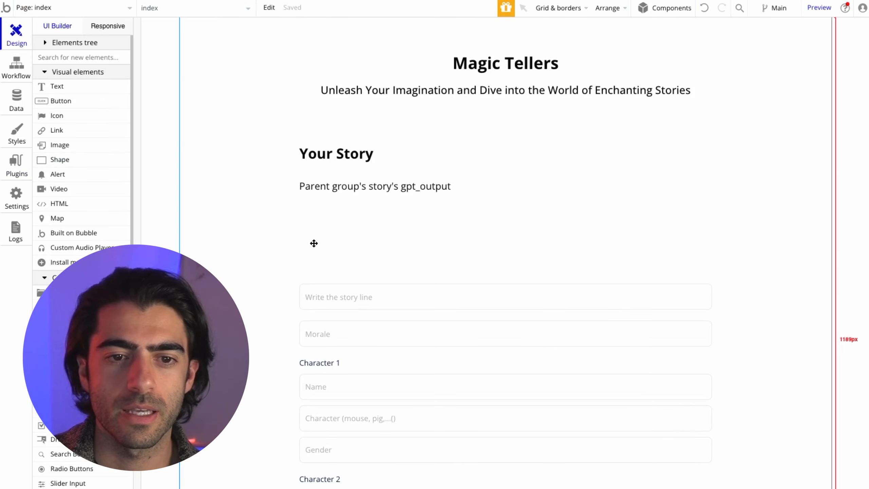
{"action": "scroll", "coordinate": [450, 241], "scroll_direction": "down", "scroll_amount": 5}
{"action": "scroll", "coordinate": [448, 245], "scroll_direction": "up", "scroll_amount": 5}
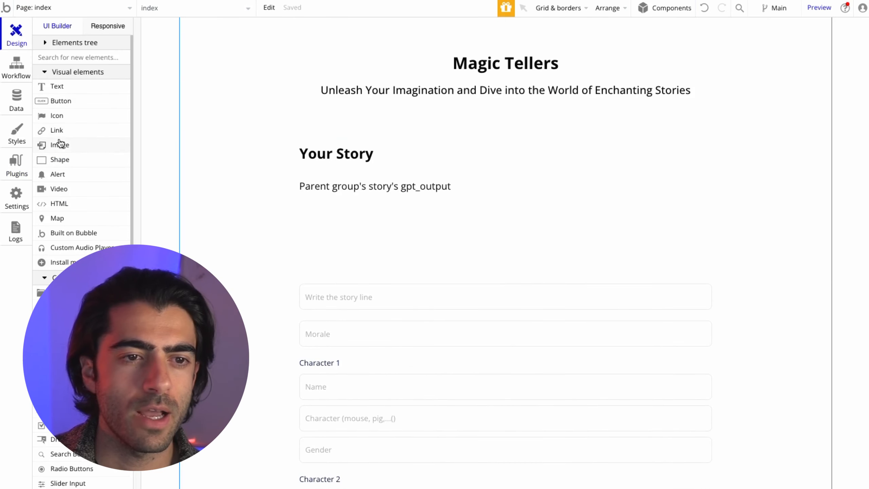
{"action": "left_click", "coordinate": [80, 247]}
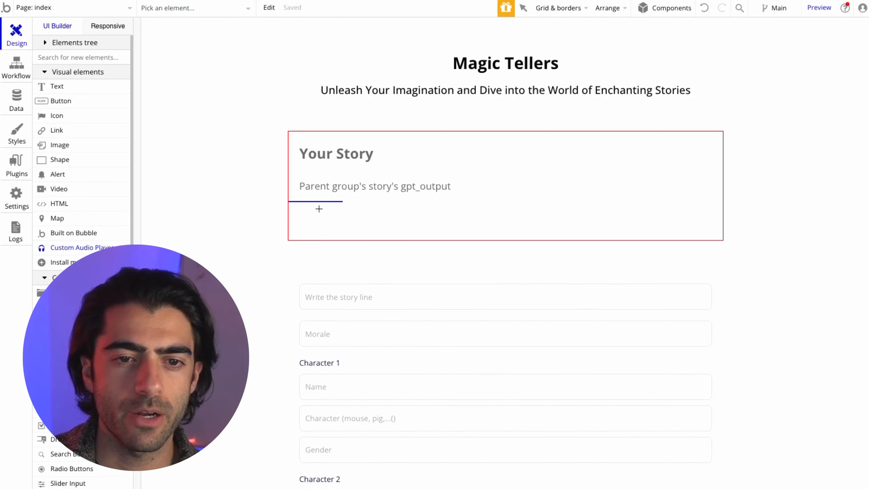
{"action": "left_click", "coordinate": [332, 167]}
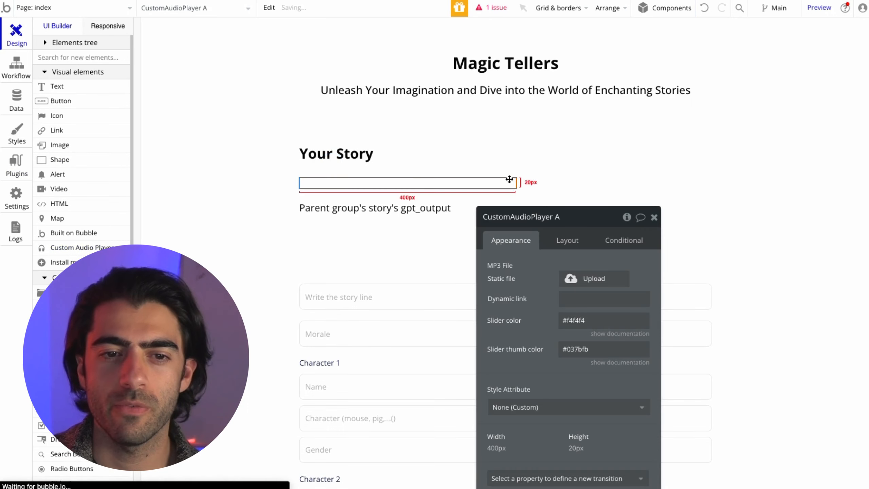
{"action": "left_click_drag", "start_coordinate": [376, 205], "coordinate": [521, 150]}
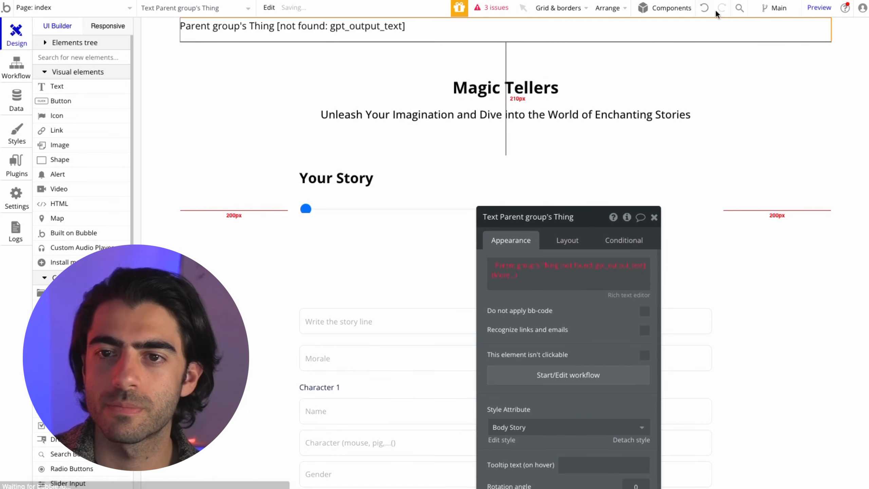
{"action": "left_click", "coordinate": [704, 8]}
{"action": "left_click", "coordinate": [403, 214]}
{"action": "left_click_drag", "start_coordinate": [564, 212], "coordinate": [572, 113]}
- Set the audio player's height to 90 px in its Layout settings
{"action": "left_click", "coordinate": [359, 183]}
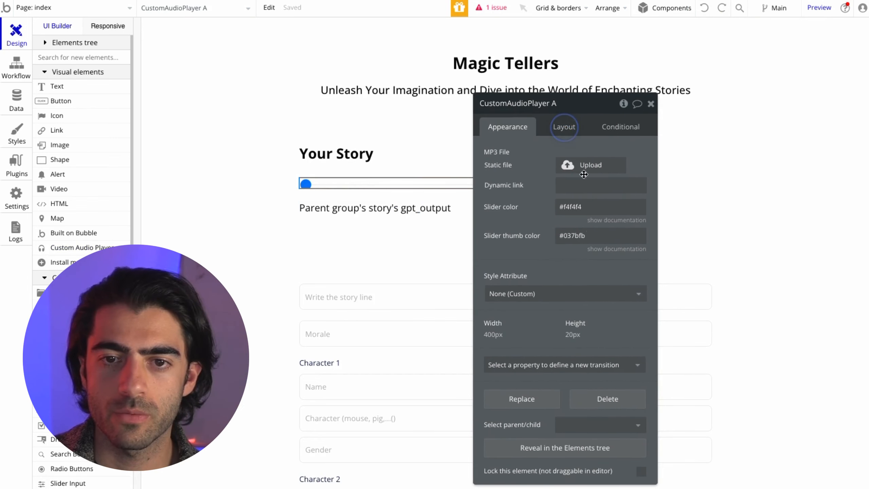
{"action": "left_click", "coordinate": [563, 132]}
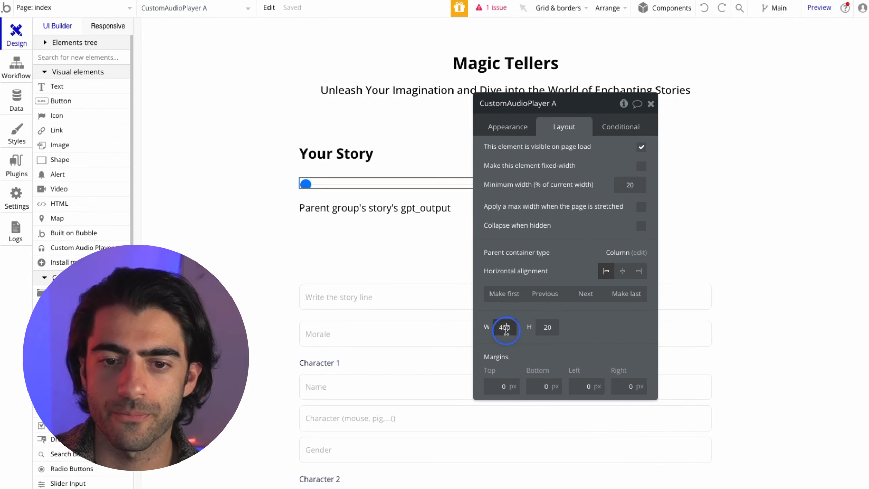
{"action": "left_click", "coordinate": [548, 327]}
{"action": "type", "text": "40"}
{"action": "key", "text": "Up"}
{"action": "key", "text": "Up"}
{"action": "key", "text": "Up"}
{"action": "key", "text": "Up"}
{"action": "key", "text": "Up"}
{"action": "key", "text": "Up"}
{"action": "key", "text": "Up"}
{"action": "key", "text": "Up"}
{"action": "key", "text": "Up"}
{"action": "key", "text": "Up"}
{"action": "key", "text": "Up"}
{"action": "key", "text": "Up"}
{"action": "key", "text": "Up"}
{"action": "key", "text": "Up"}
{"action": "key", "text": "Up"}
{"action": "key", "text": "Up"}
{"action": "key", "text": "Up"}
{"action": "key", "text": "Up"}
{"action": "key", "text": "Up"}
{"action": "key", "text": "Up"}
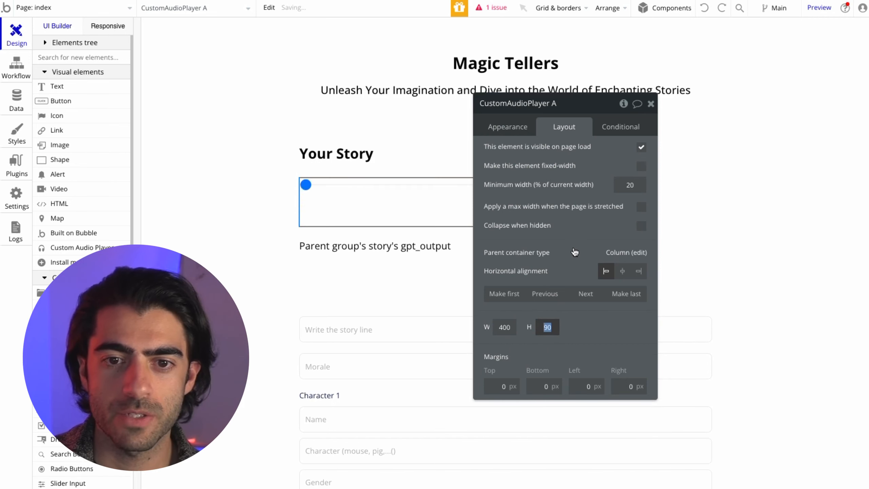
{"action": "left_click", "coordinate": [578, 260]}
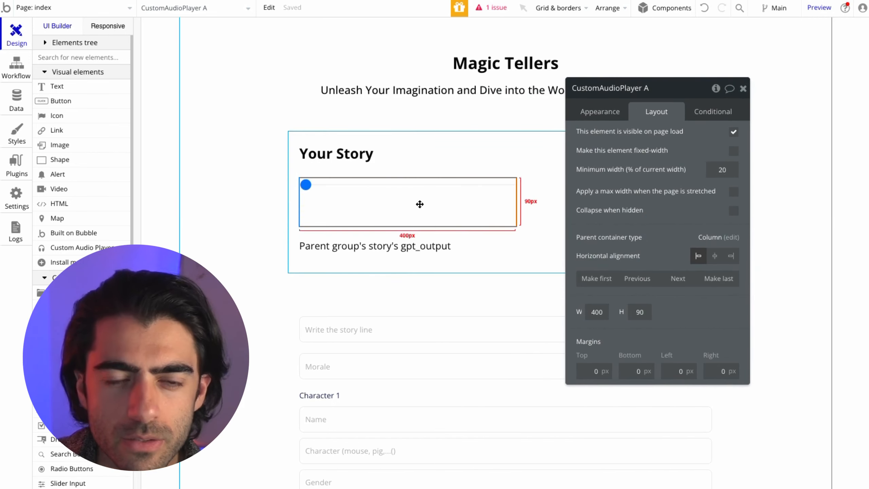
- Link the player's audio file dynamically to Parent group's story's audio
{"action": "left_click", "coordinate": [600, 112]}
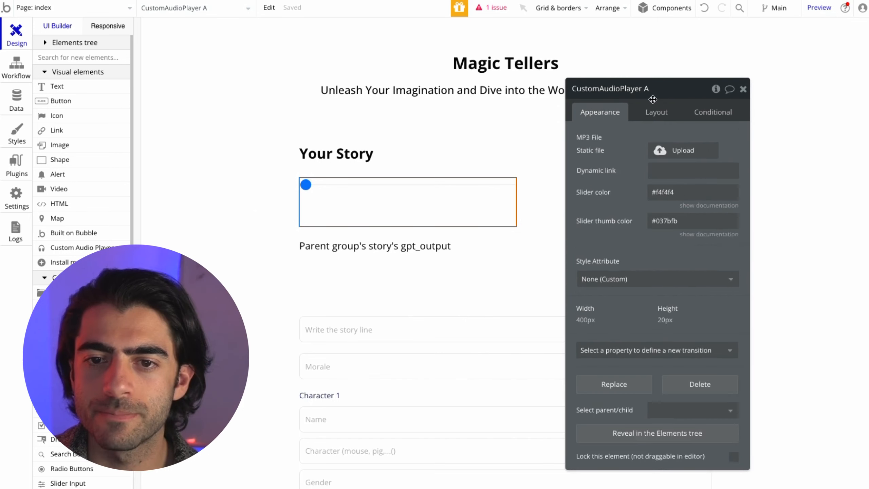
{"action": "left_click", "coordinate": [602, 179]}
{"action": "left_click", "coordinate": [725, 180]}
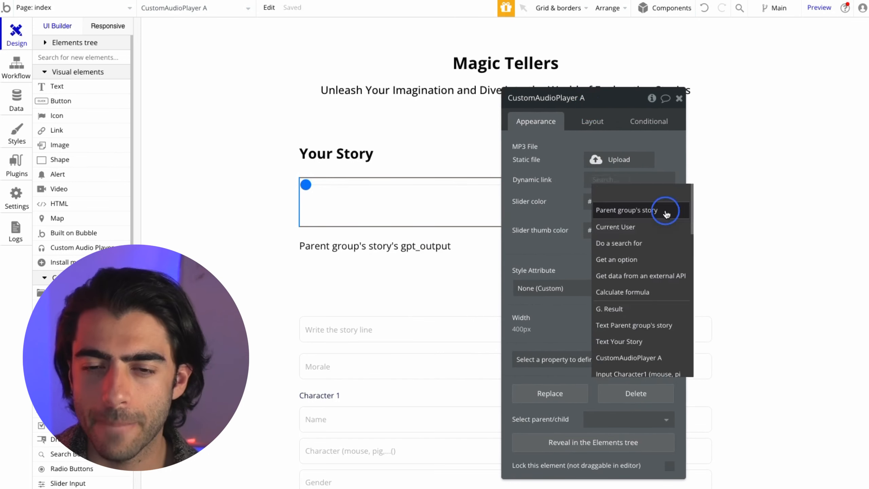
{"action": "left_click", "coordinate": [665, 210]}
{"action": "left_click", "coordinate": [660, 200]}
{"action": "left_click", "coordinate": [546, 198]}
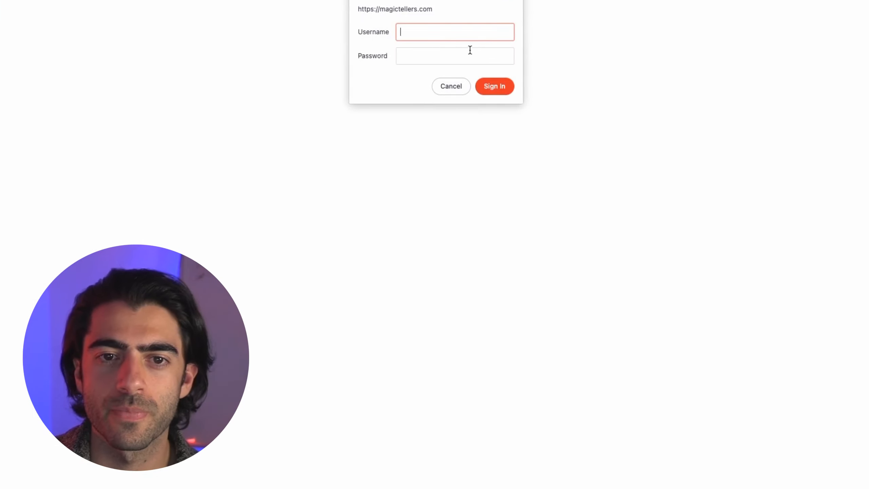
- Sign in to the app preview with the account password
{"action": "left_click", "coordinate": [470, 49]}
{"action": "type", "text": "test"}
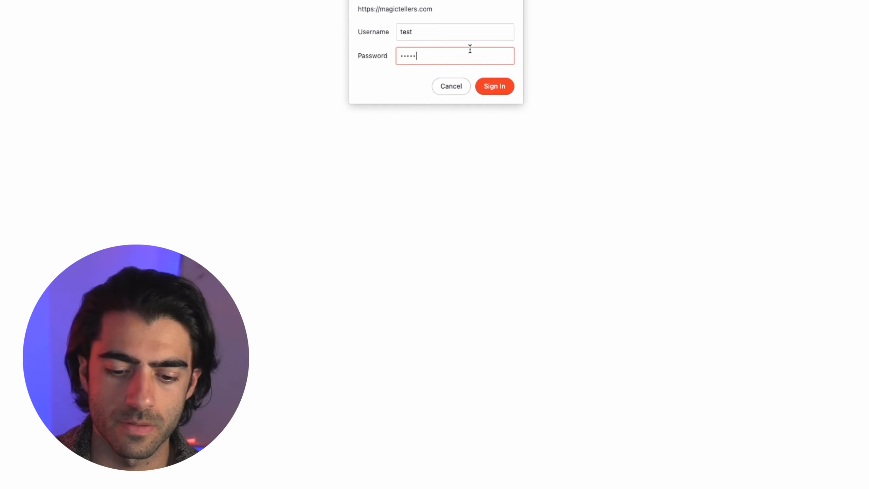
{"action": "key", "text": "Return"}
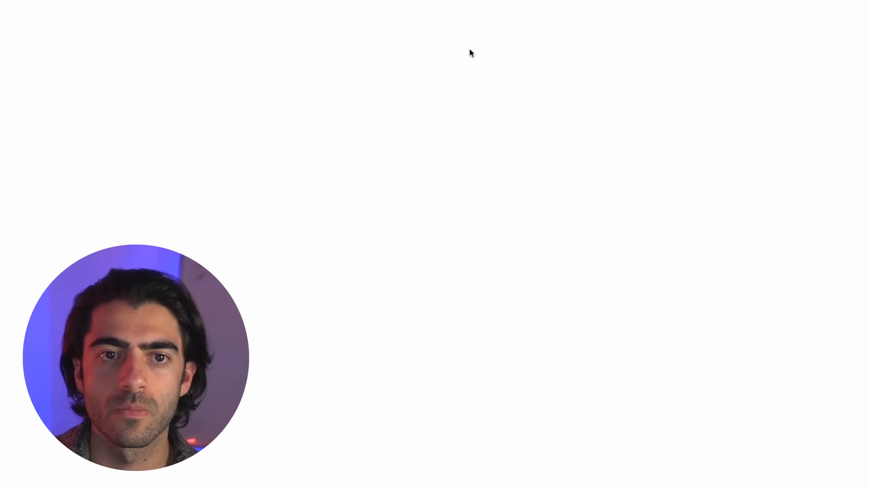
- Enter story line 'dont hit your brother during the day at uni' and morale 'hitting is bad'
{"action": "left_click", "coordinate": [385, 140]}
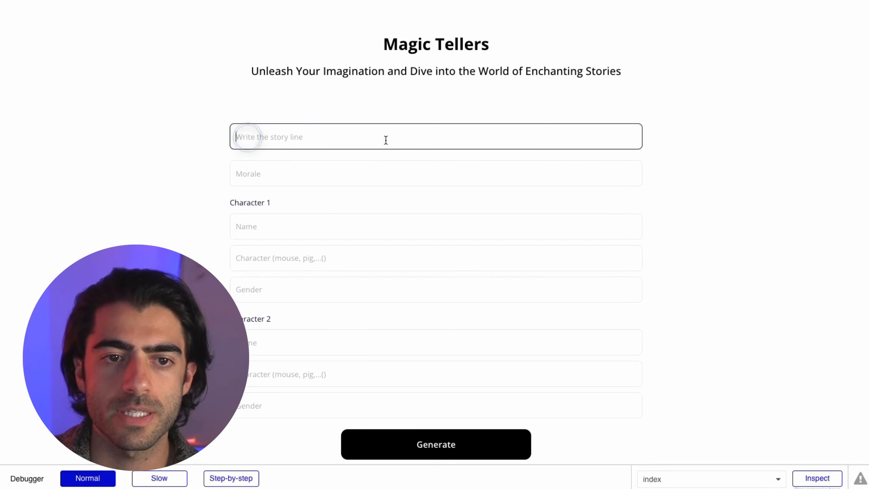
{"action": "type", "text": "dont hit your brother during the day at"}
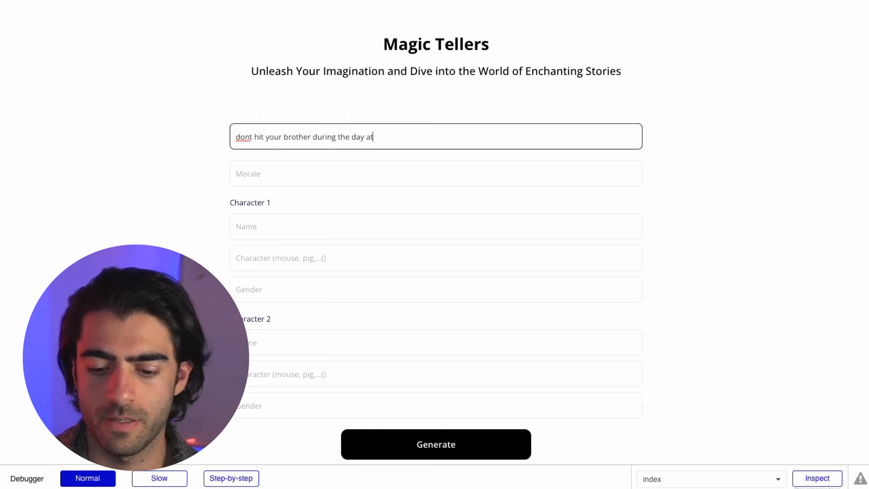
{"action": "type", "text": "uni"}
{"action": "key", "text": "Tab"}
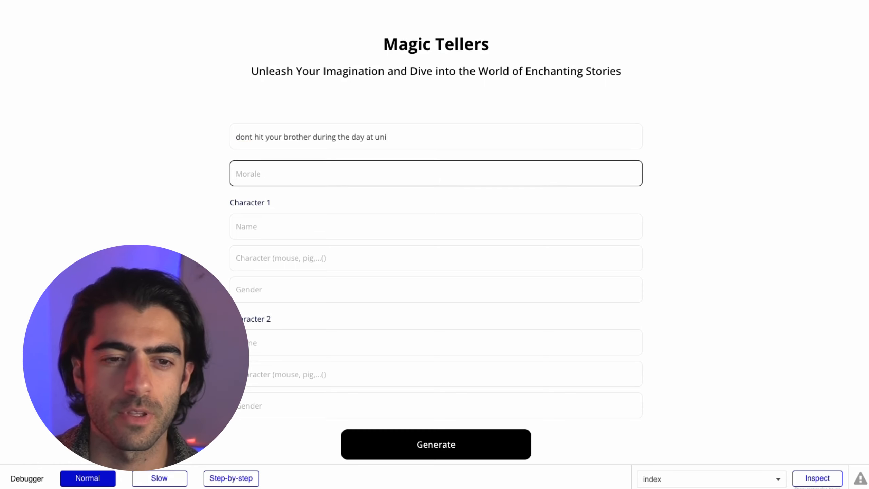
{"action": "type", "text": "hitting is "}
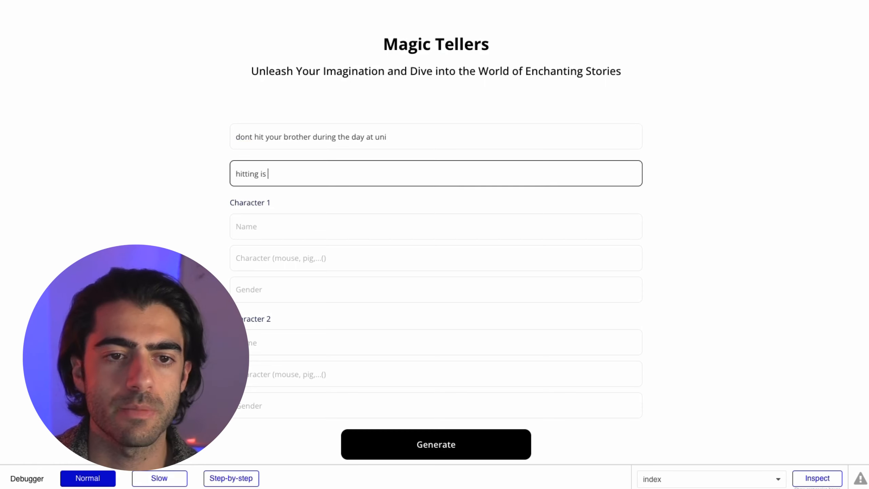
{"action": "type", "text": "bad"}
- Make both characters mice, the second named 'john', submit the story, and return to Workflows
{"action": "key", "text": "Tab"}
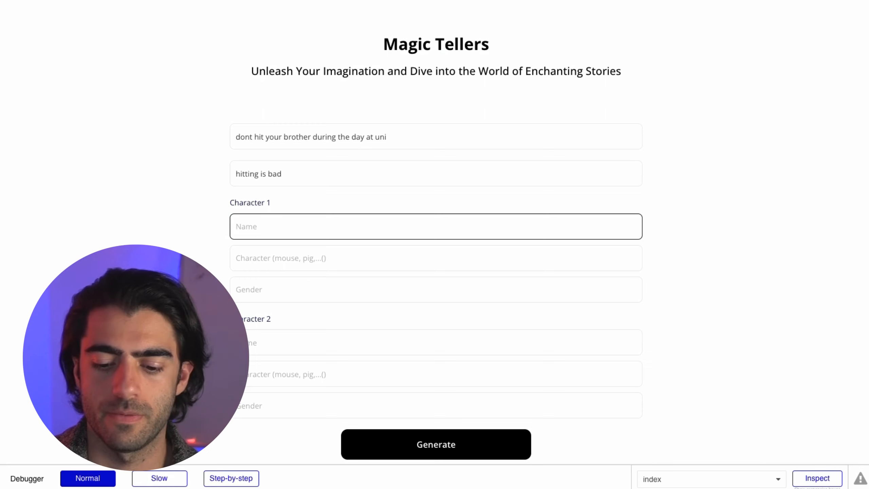
{"action": "key", "text": "Tab"}
{"action": "type", "text": "mouse"}
{"action": "key", "text": "Tab"}
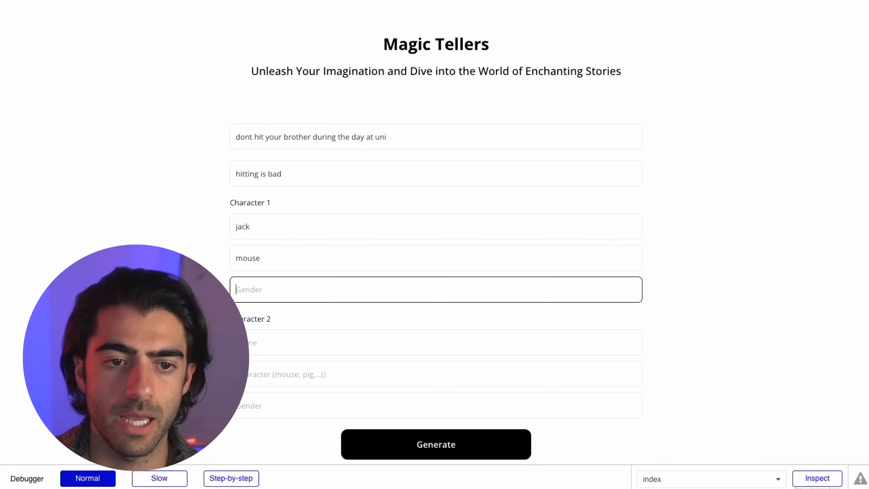
{"action": "key", "text": "Tab"}
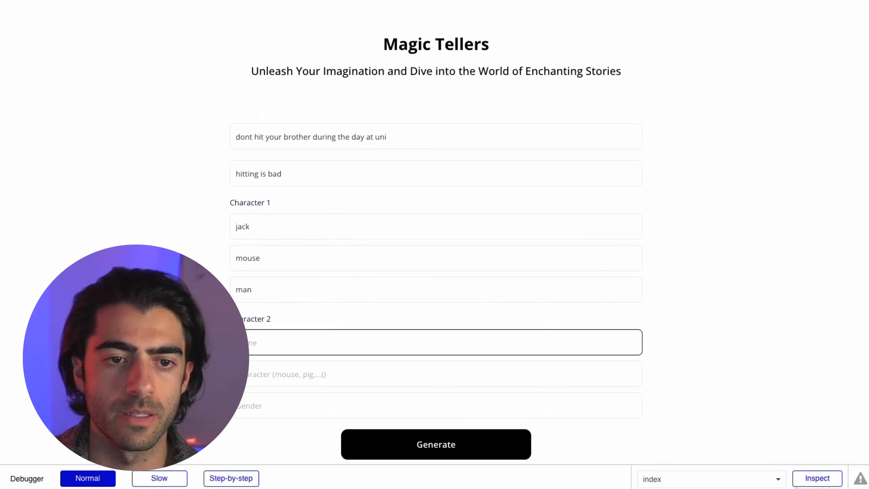
{"action": "type", "text": "john"}
{"action": "key", "text": "Tab"}
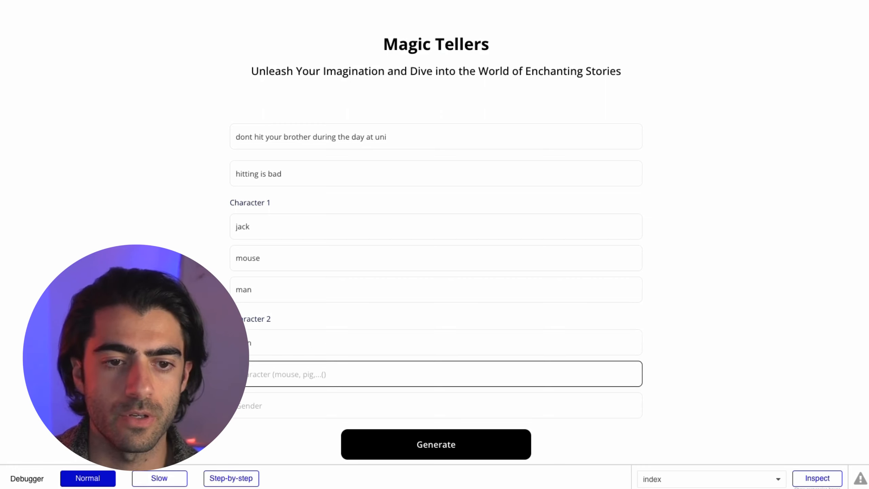
{"action": "type", "text": "mouse"}
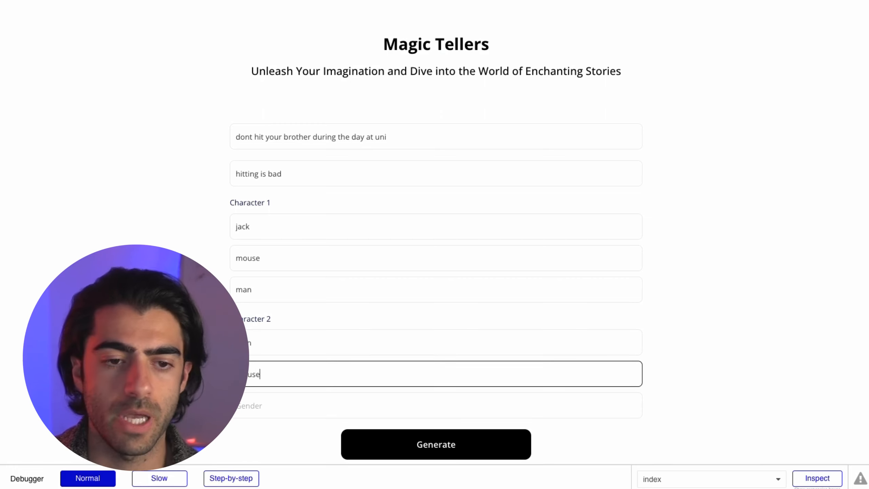
{"action": "key", "text": "Tab"}
{"action": "key", "text": "Return"}
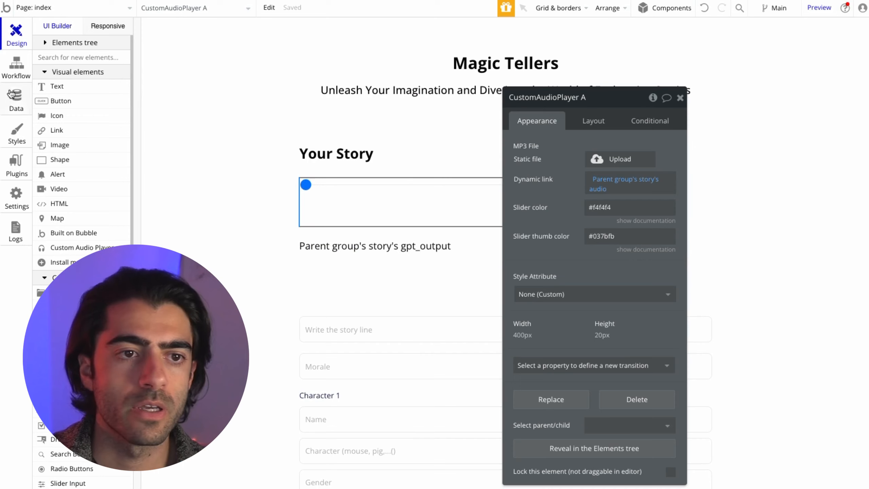
{"action": "left_click", "coordinate": [16, 65]}
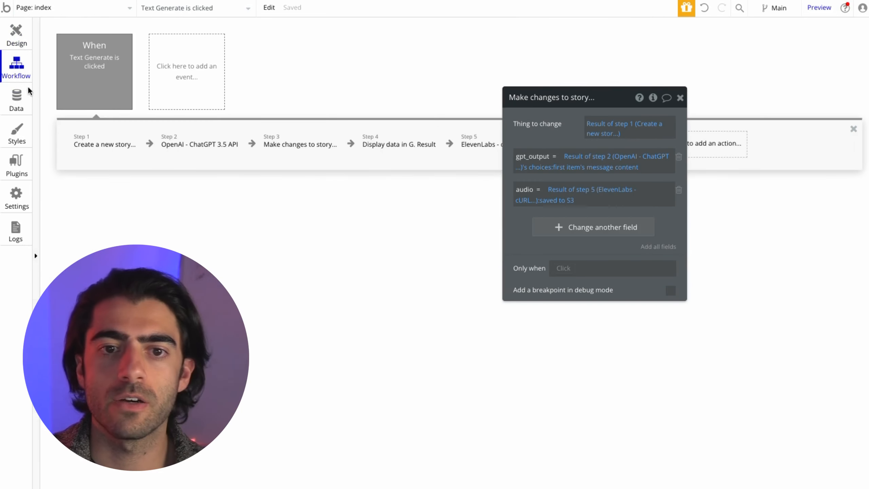